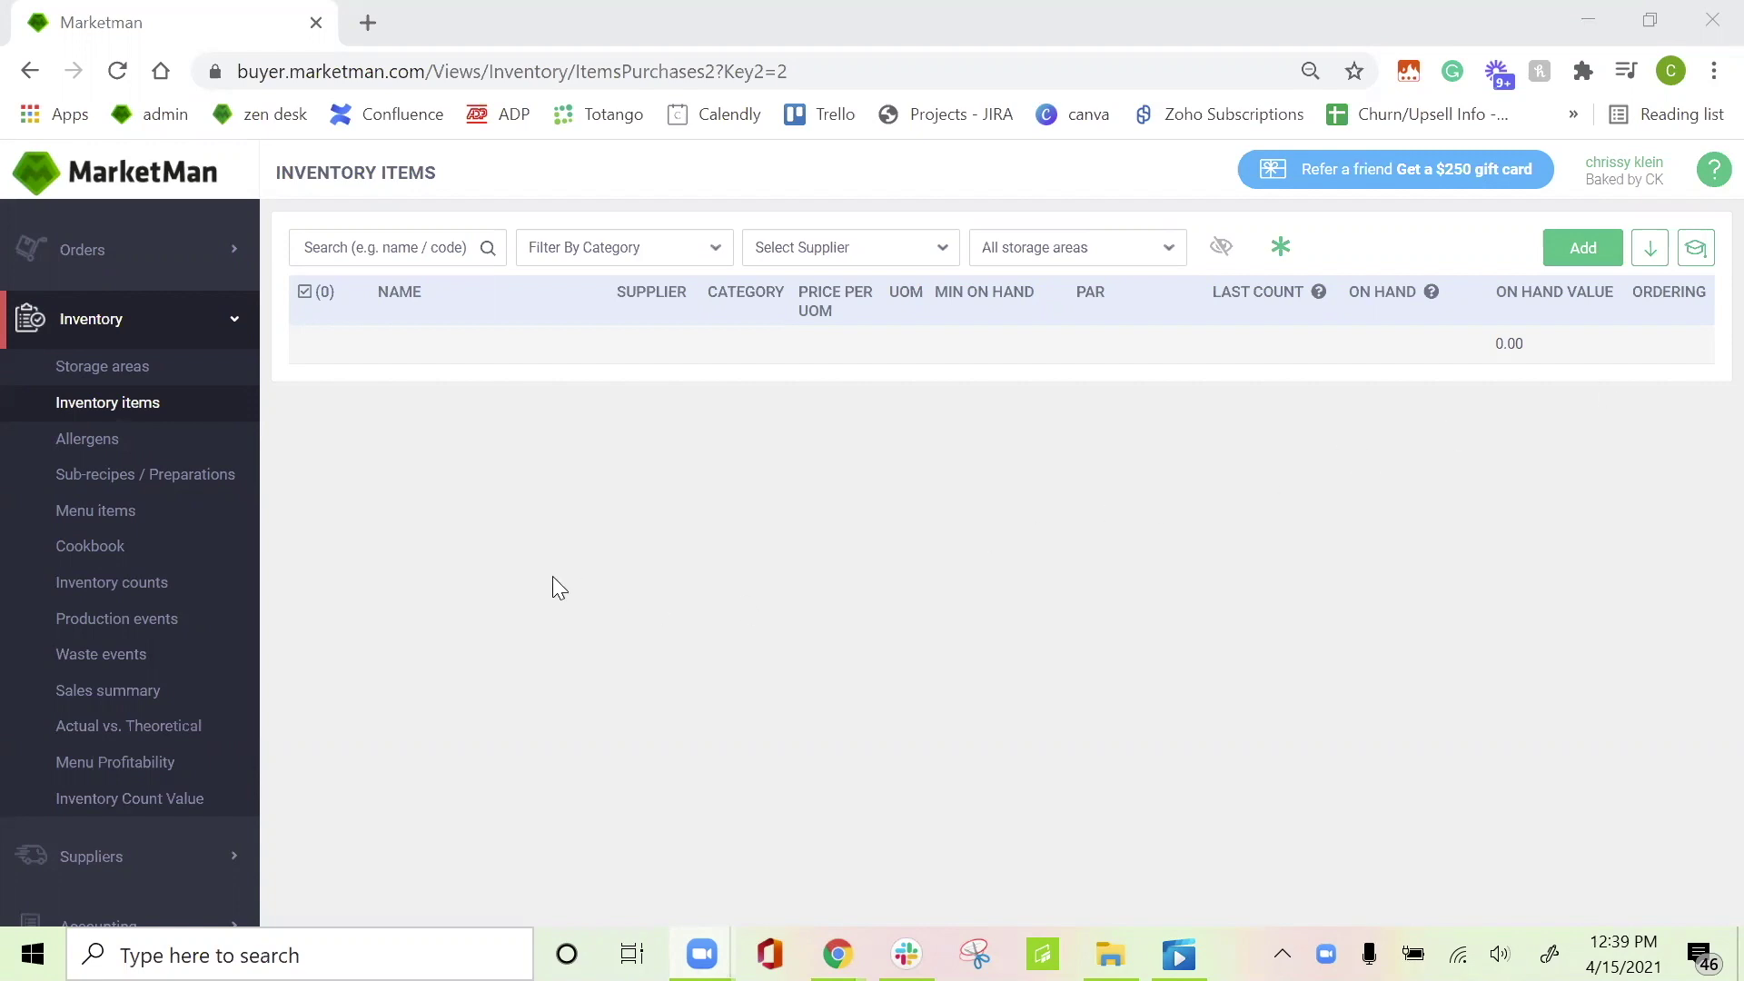
Start a new inventory count dated 04/15/2021 from the Inventory Counts page
left_click(145, 592)
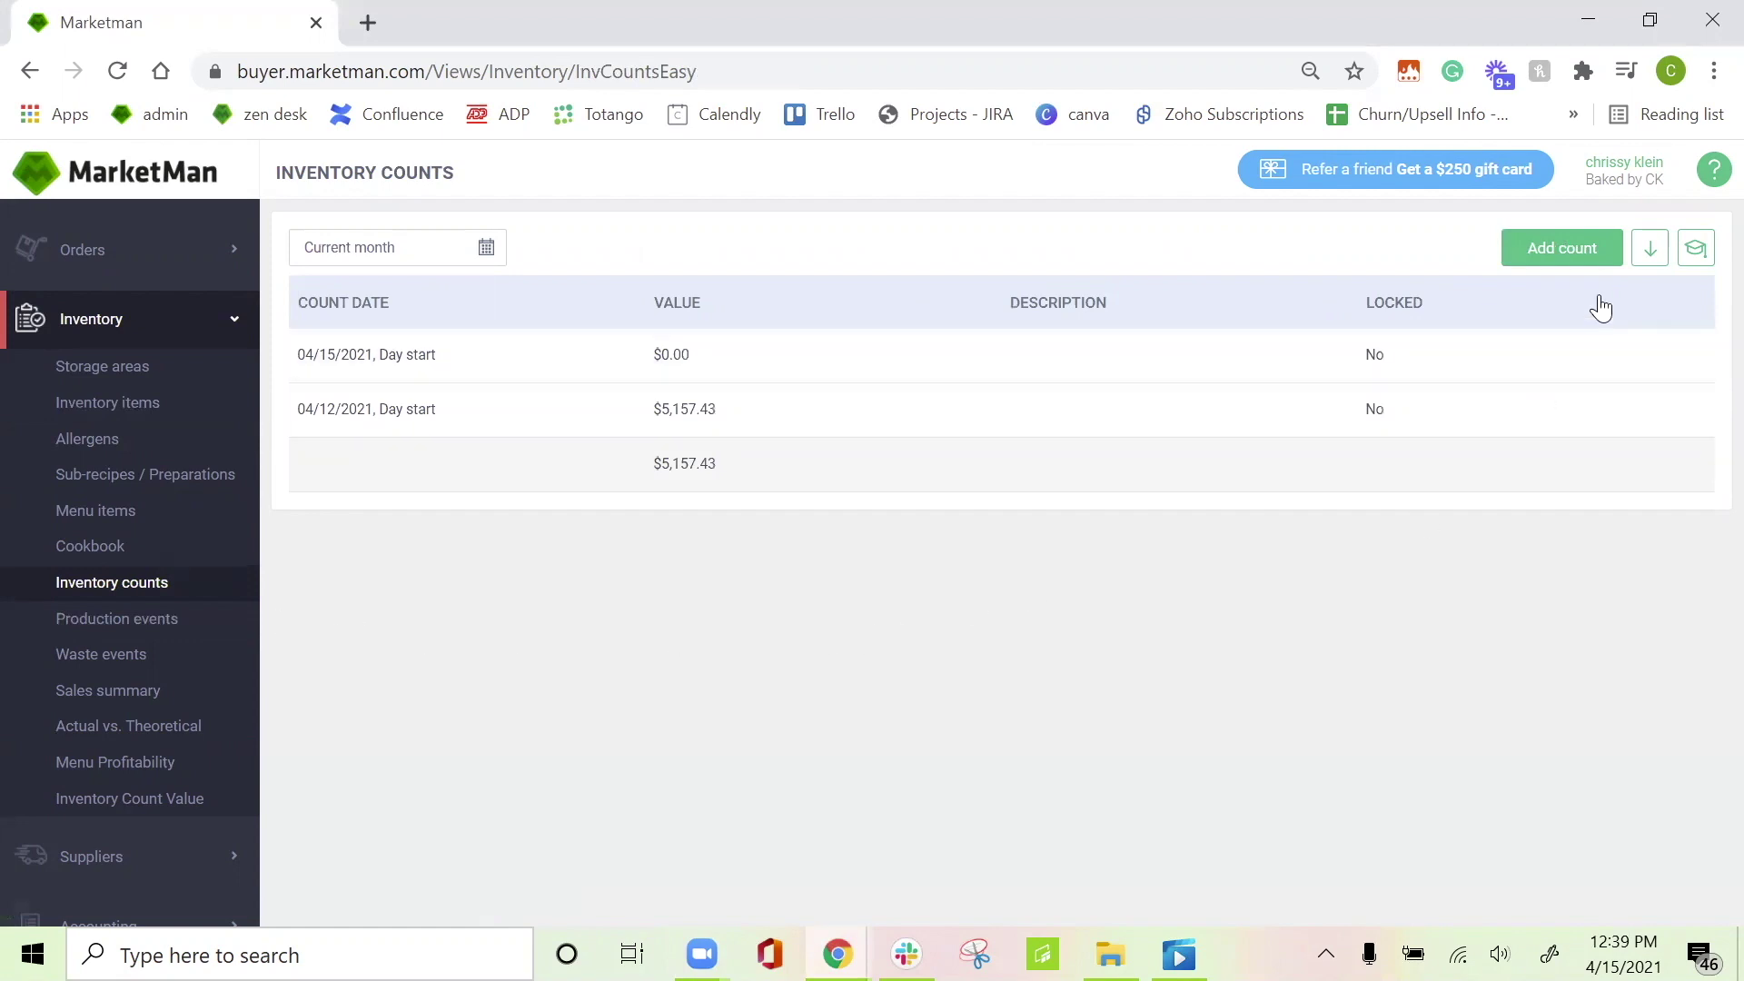
left_click(1572, 256)
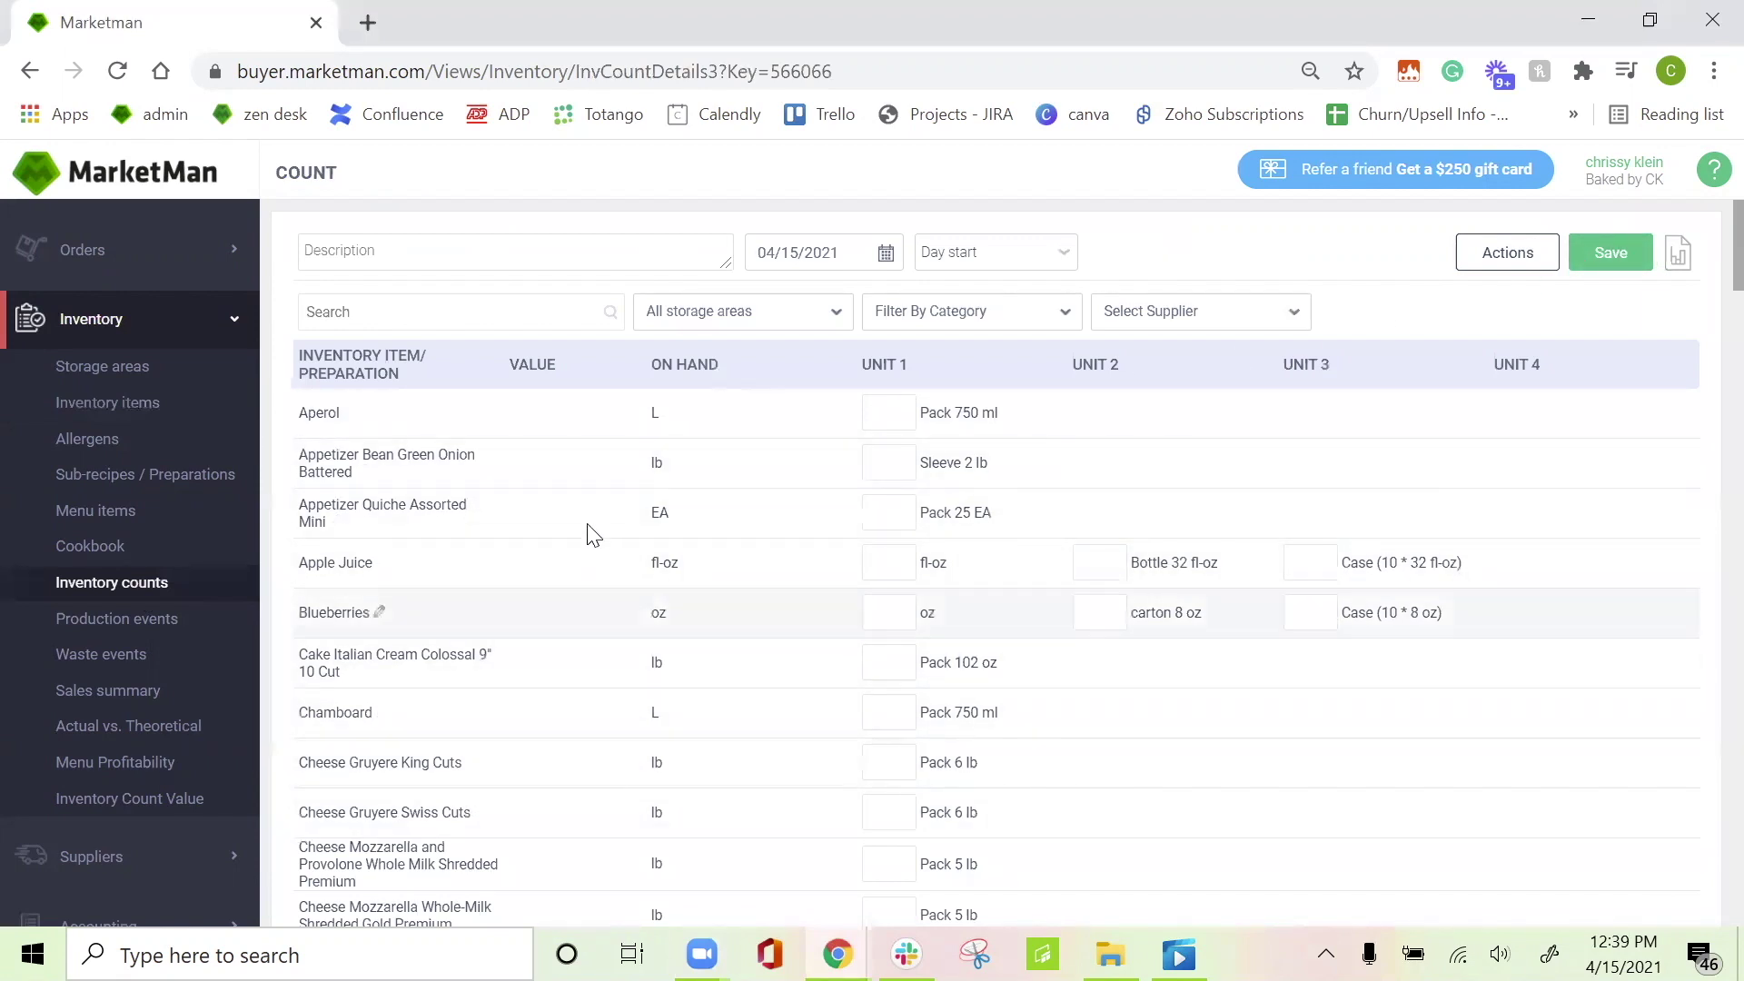
Describe the count as 'chrissys count', keep Day start, and filter to Bar storage items
left_click(428, 255)
type("chriss")
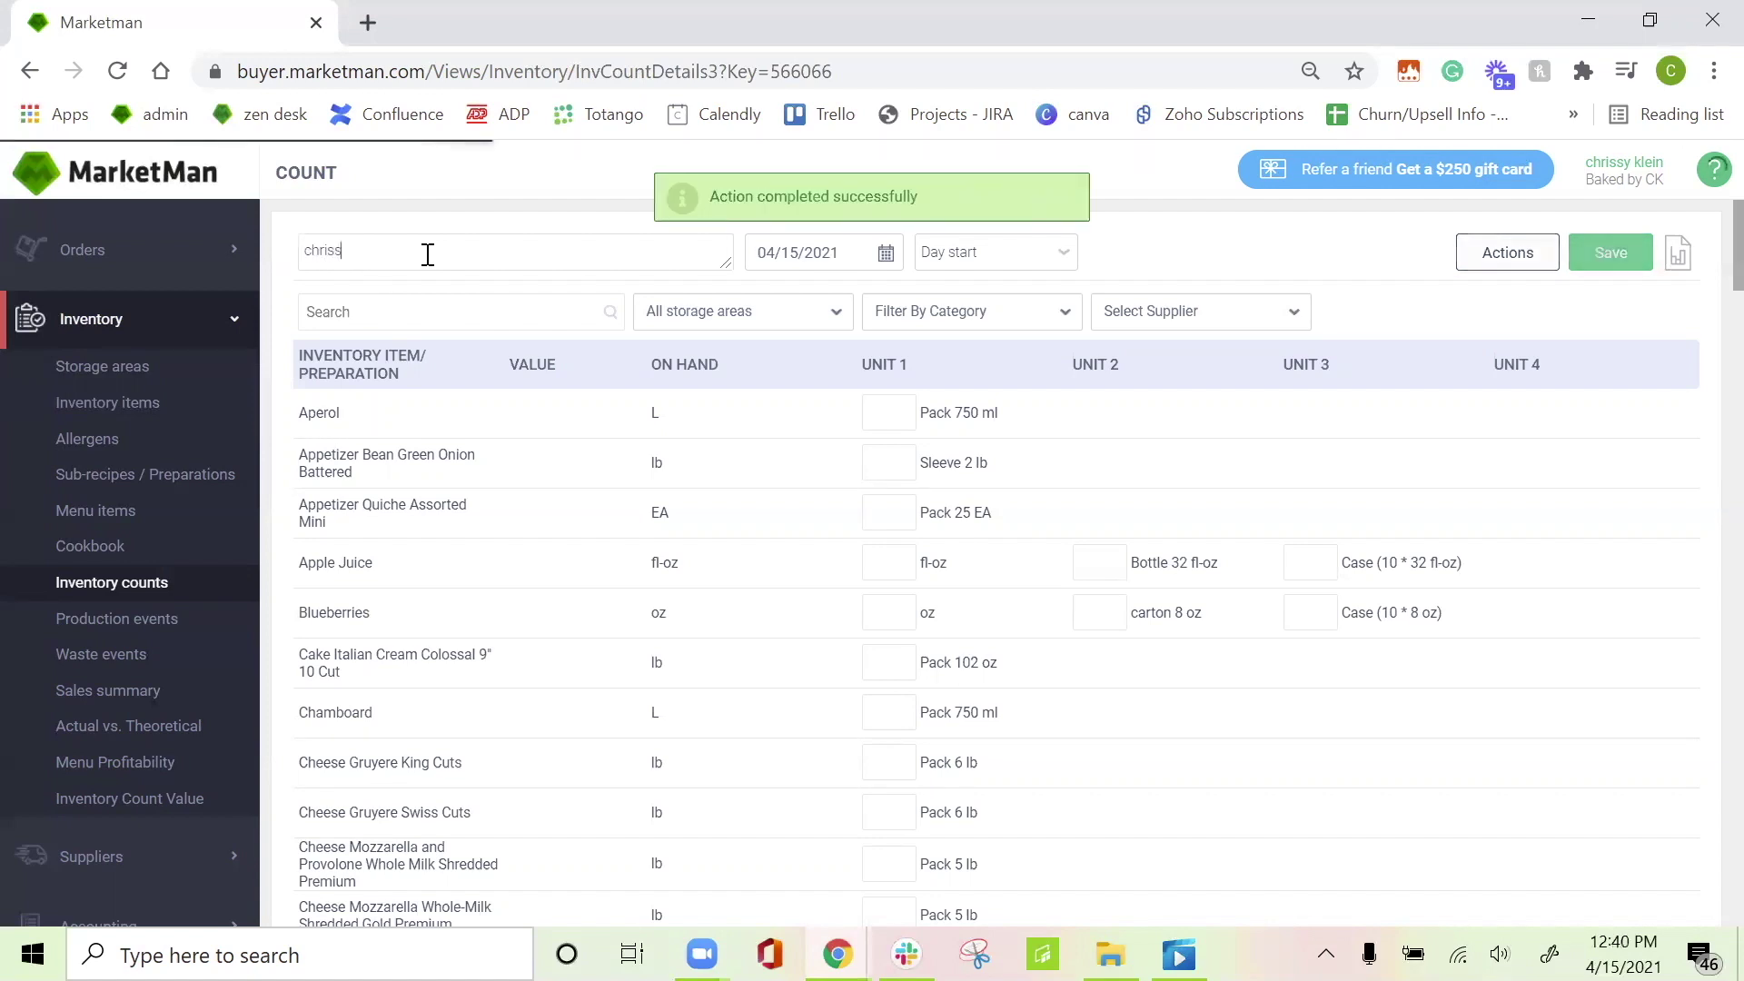
type("ys count")
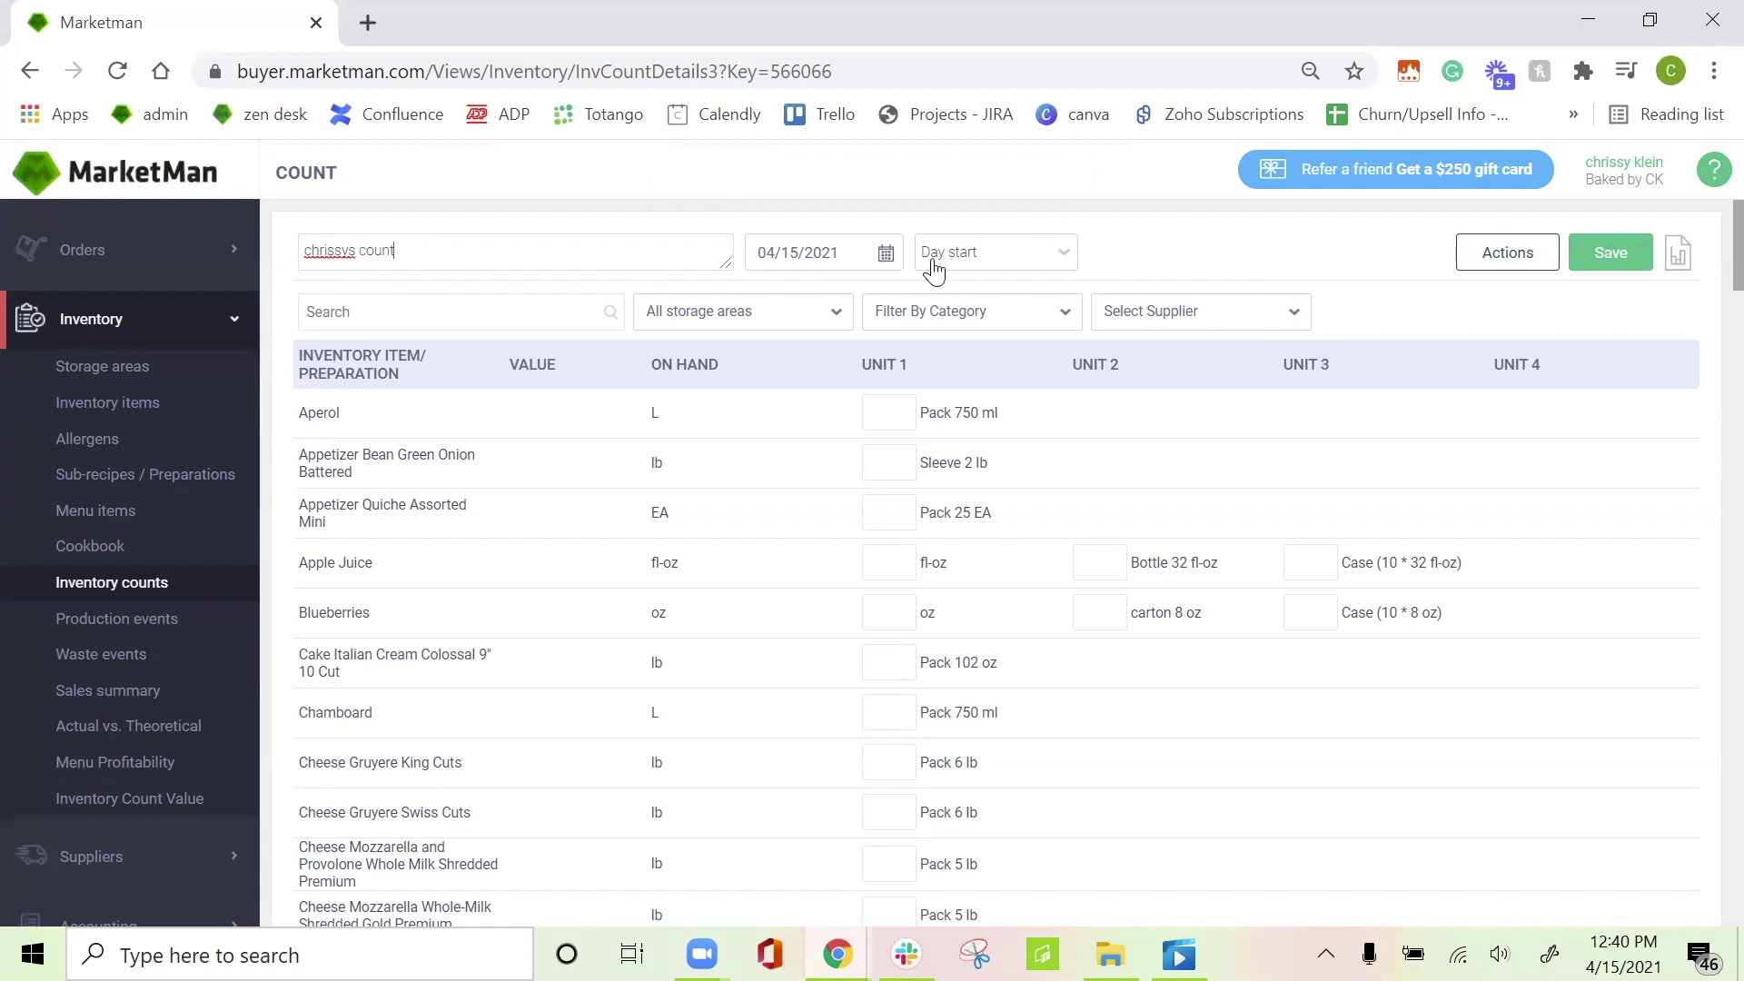
left_click(965, 263)
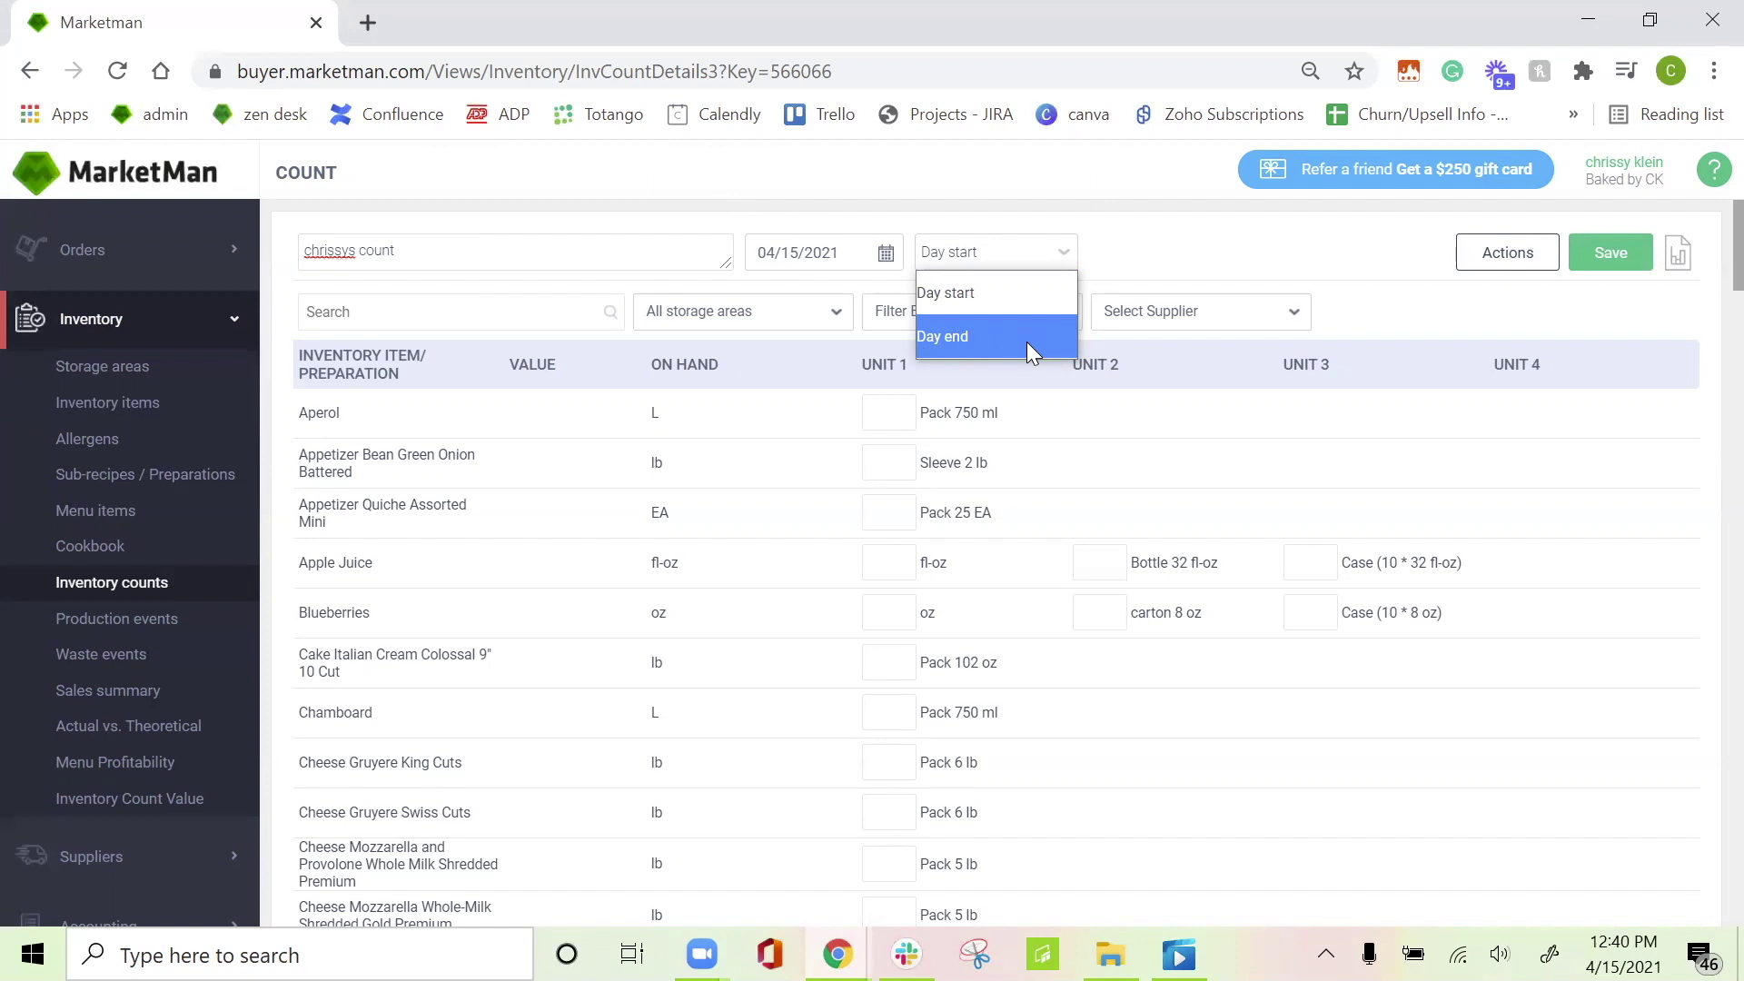
left_click(1004, 299)
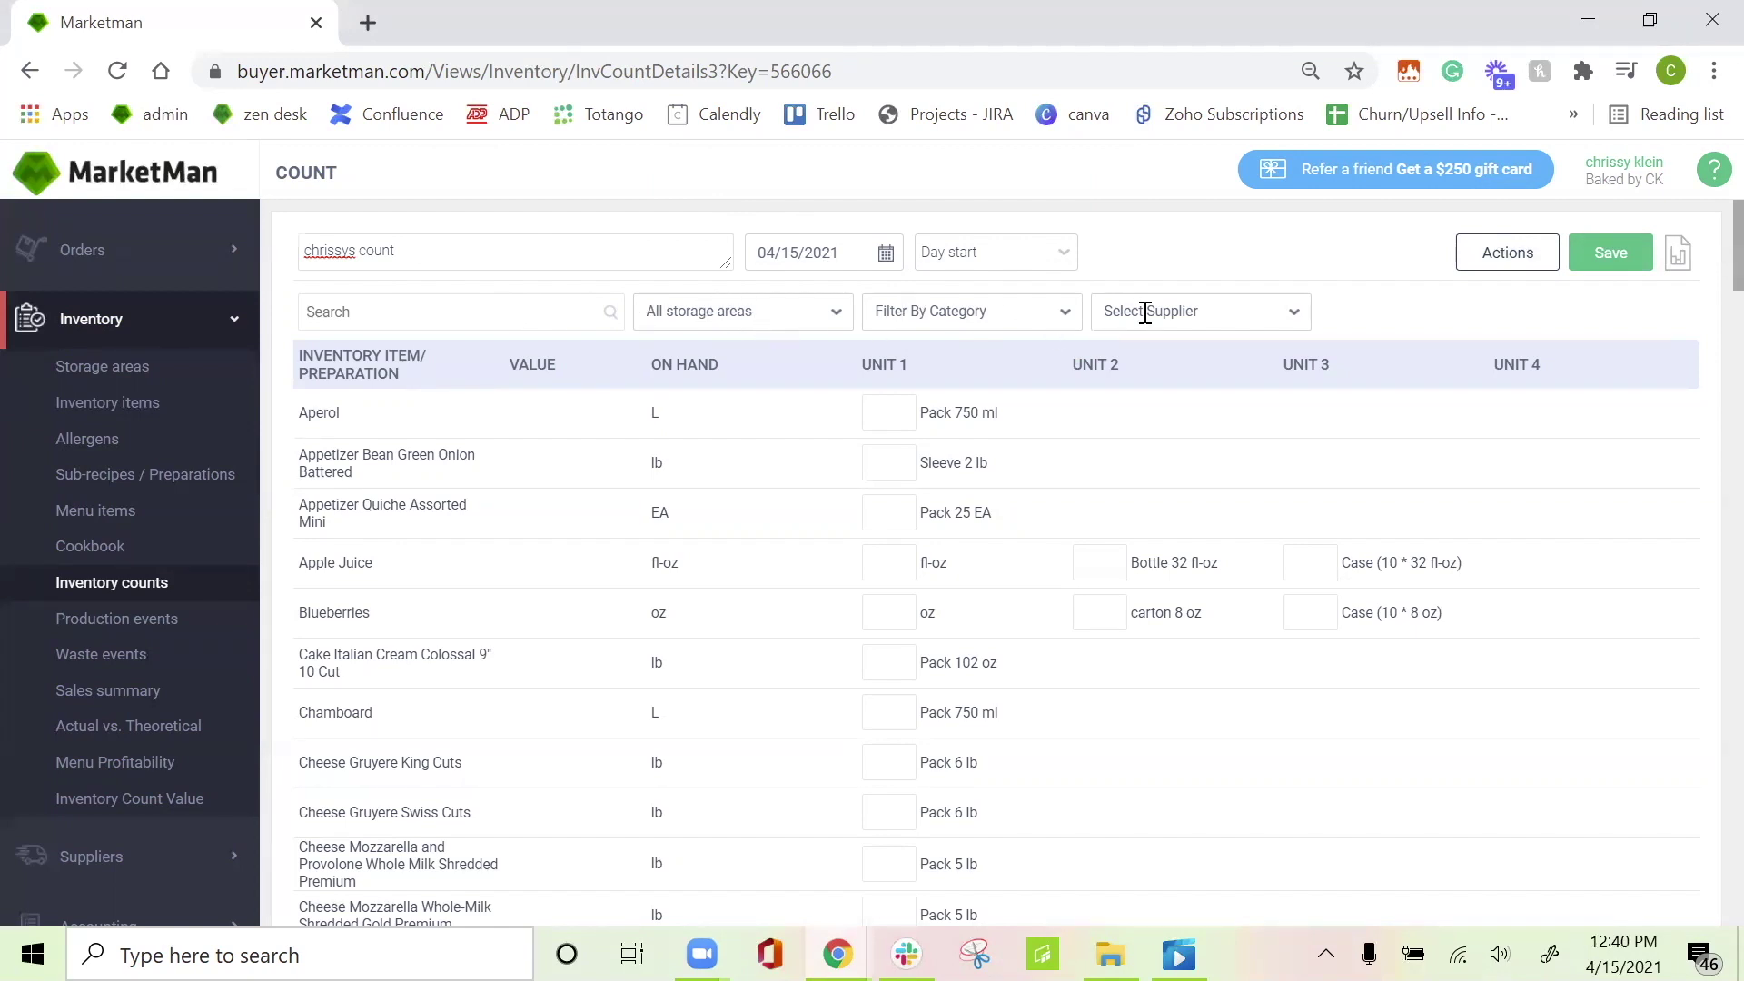
left_click(746, 313)
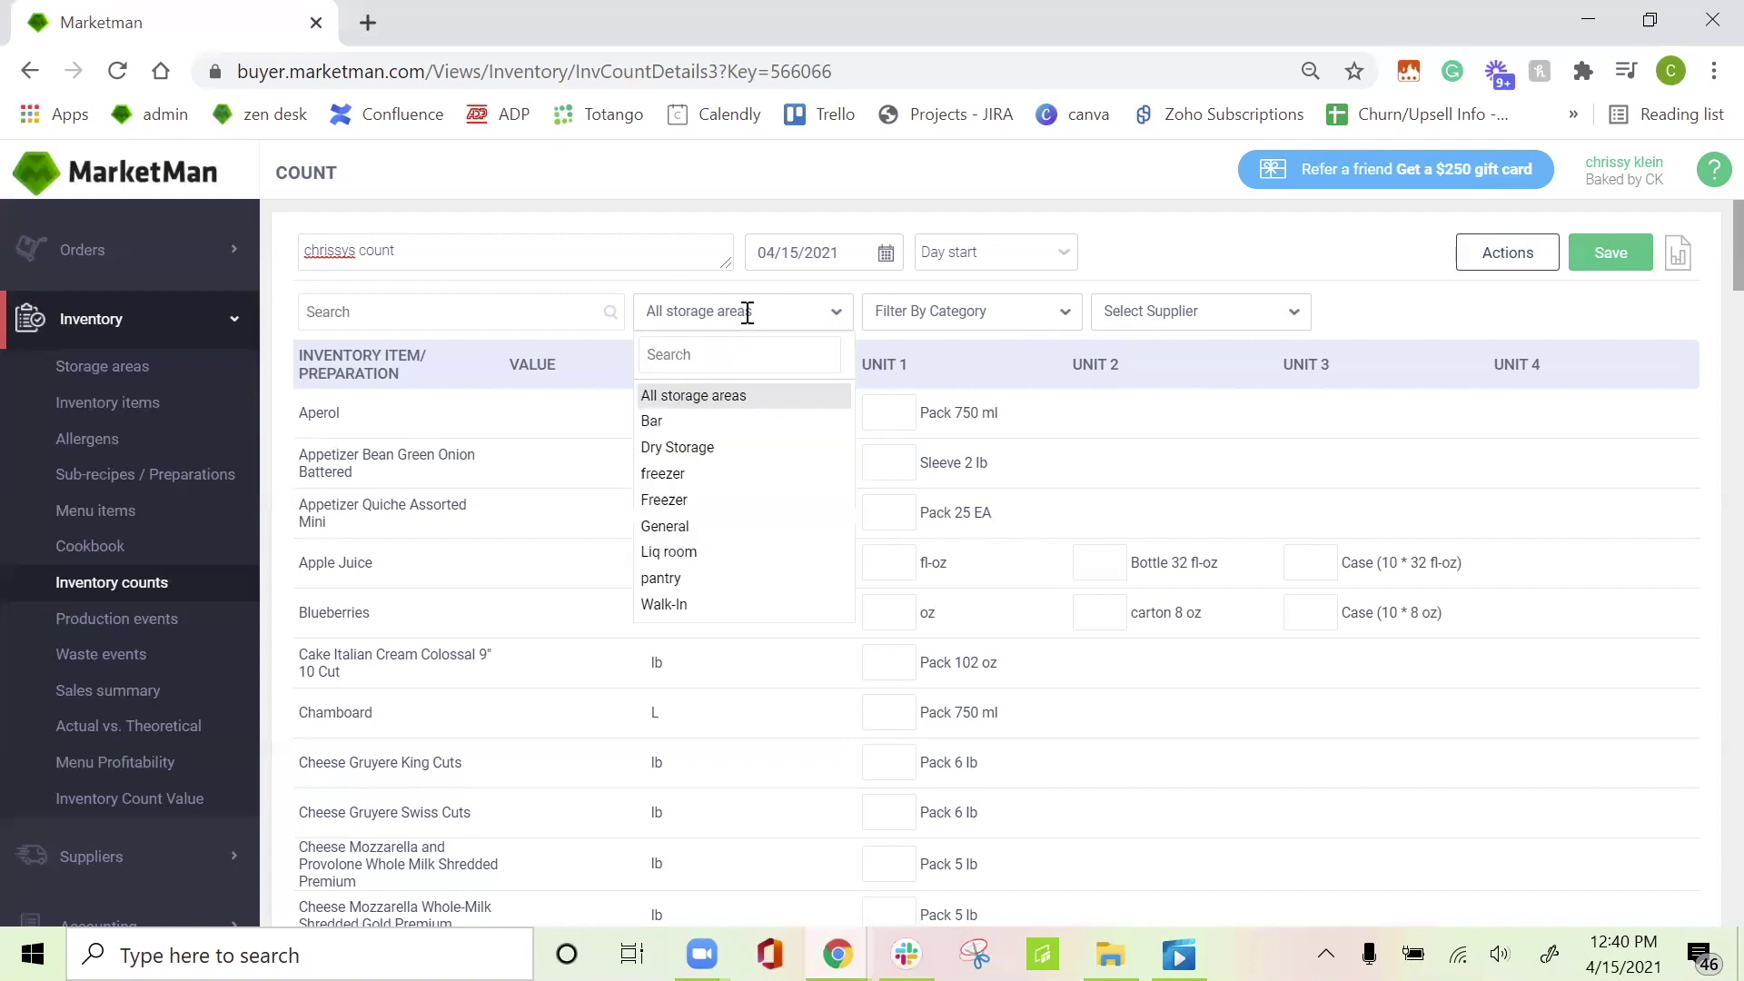
left_click(708, 422)
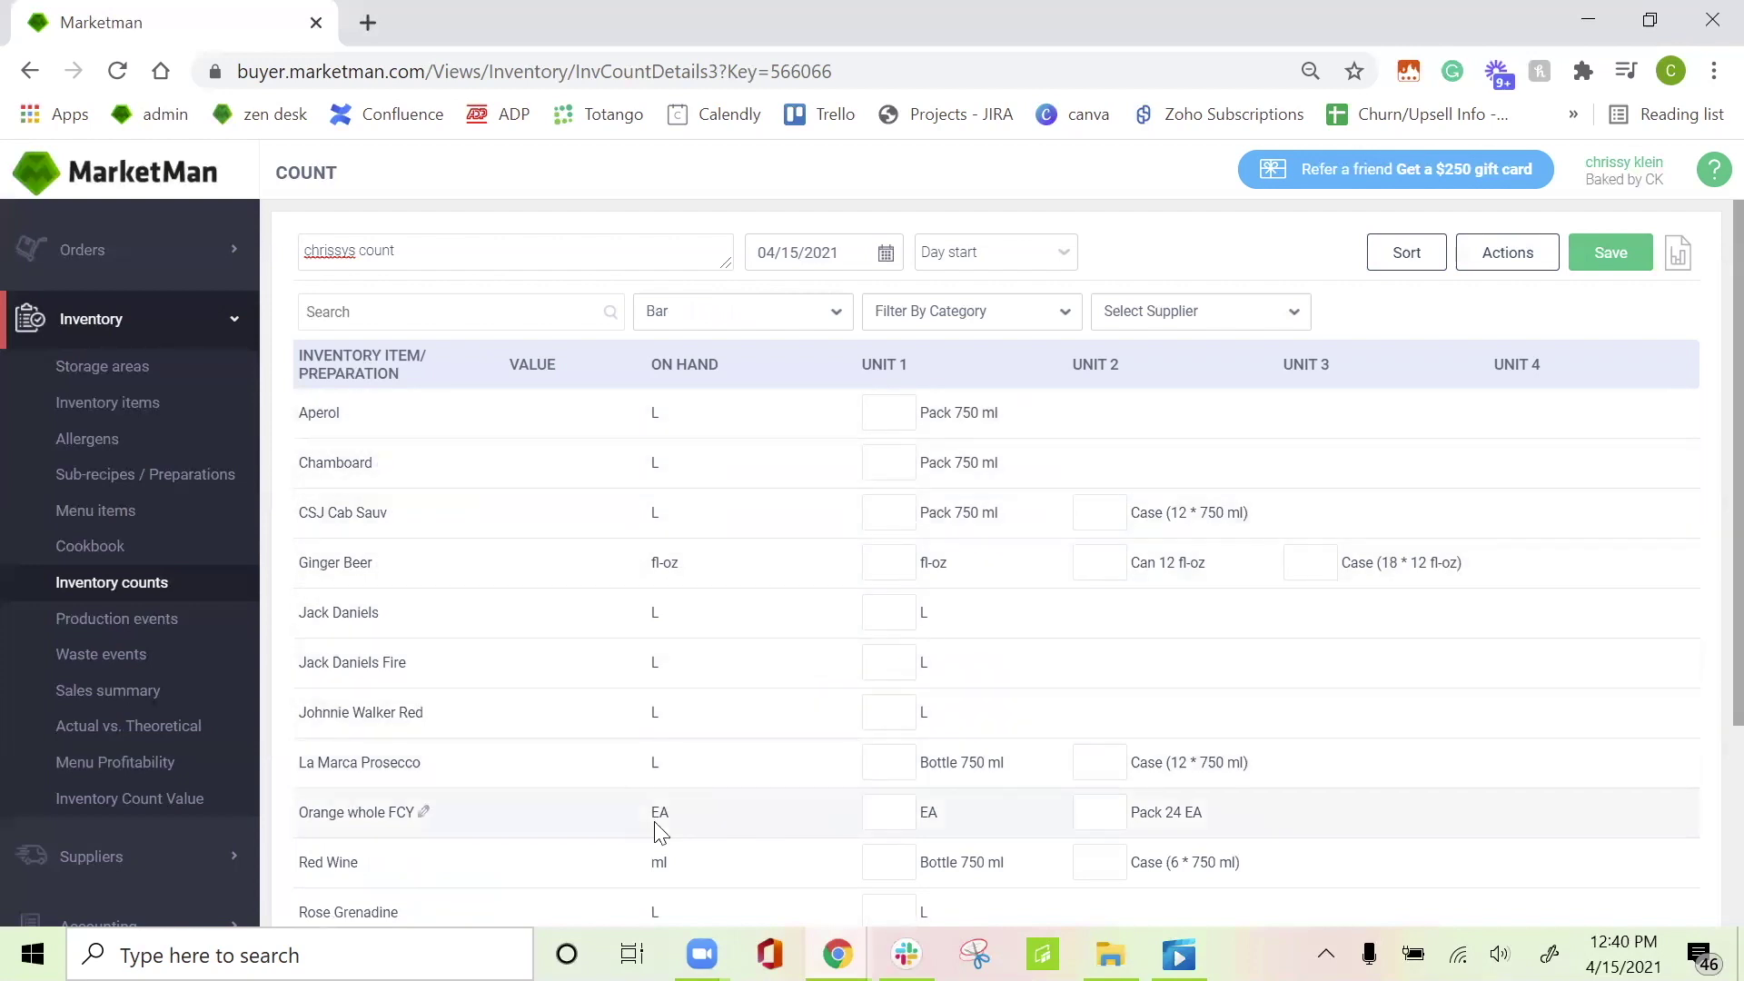
Reorder the Bar items, moving Aperol below Ginger Beer and Rose Grenadine to the top, and save
left_click(1405, 253)
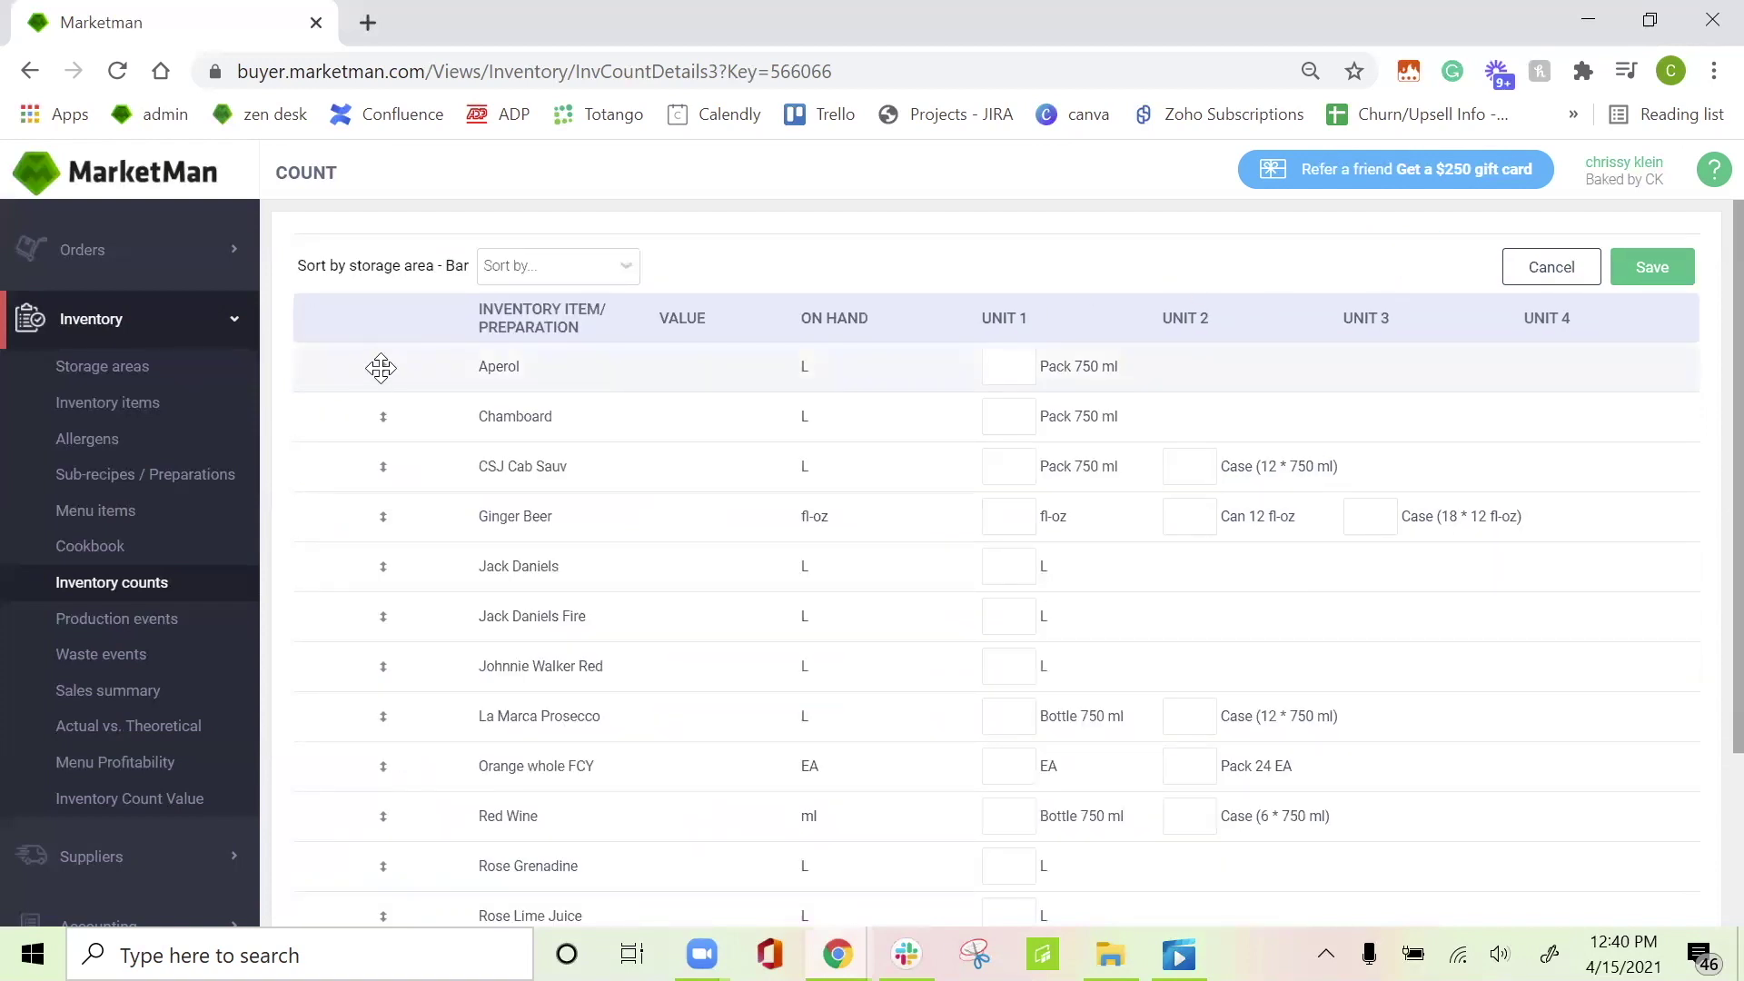
mouse_move(381, 367)
left_mouse_down()
mouse_move(382, 579)
mouse_move(379, 396)
left_mouse_up()
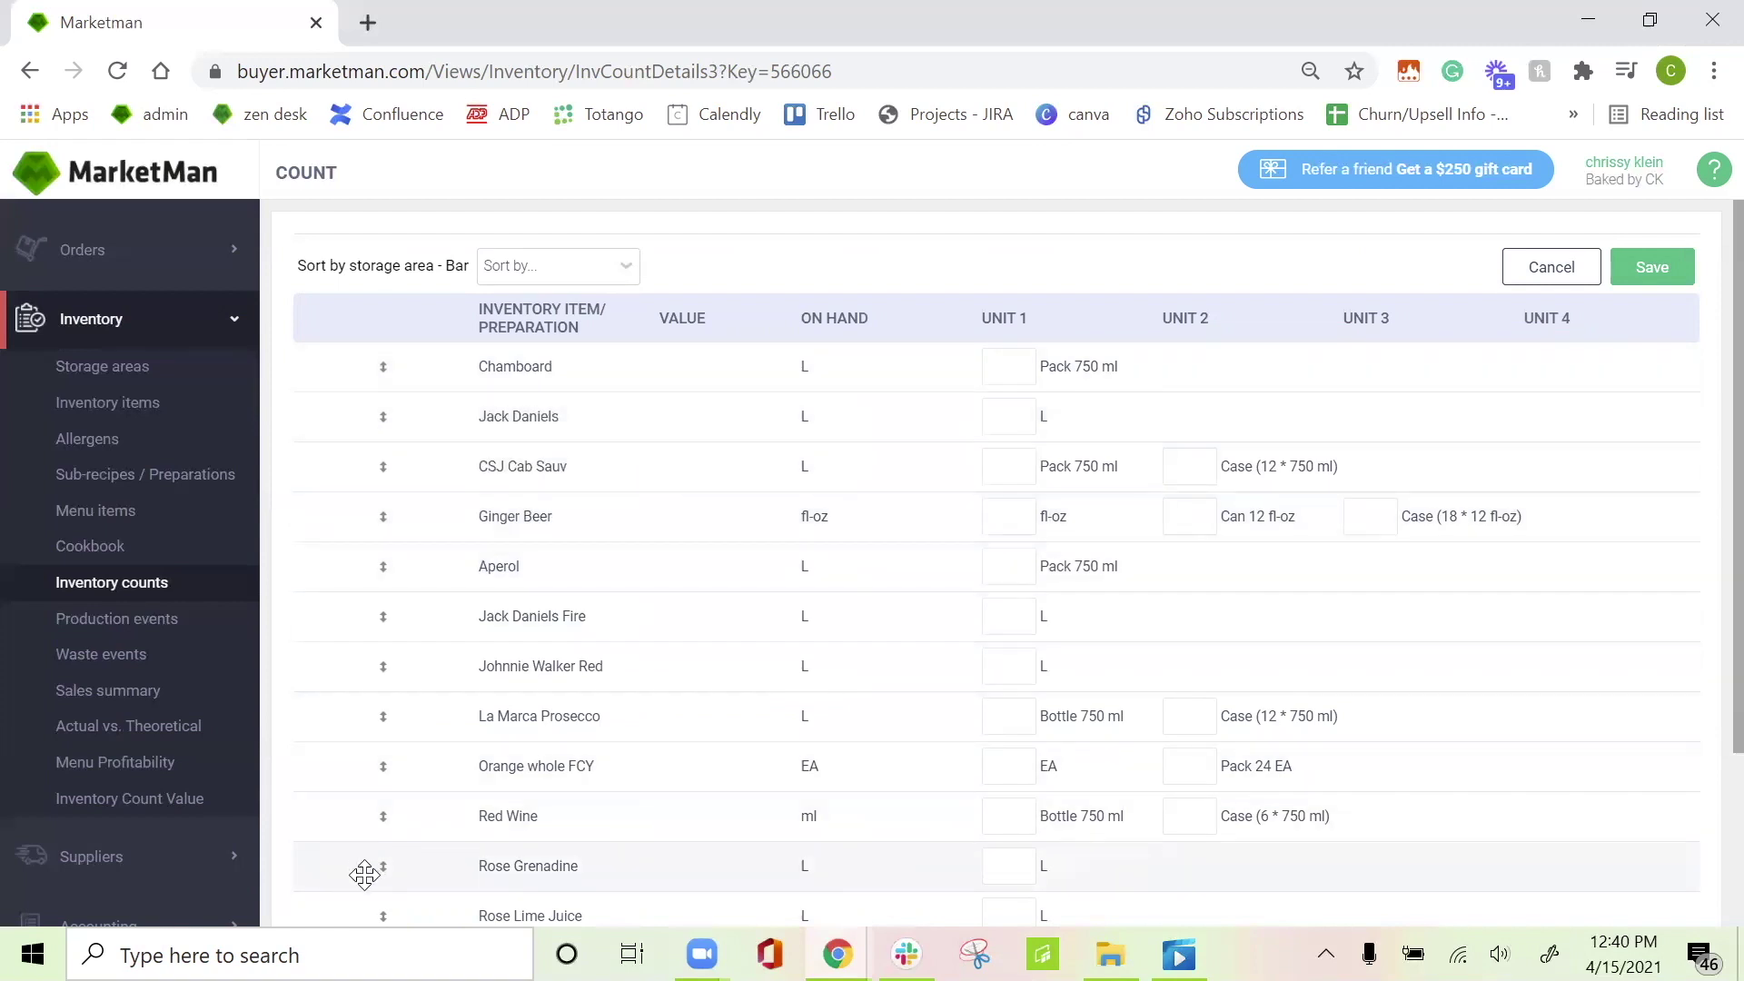
left_click_drag(364, 875, 417, 379)
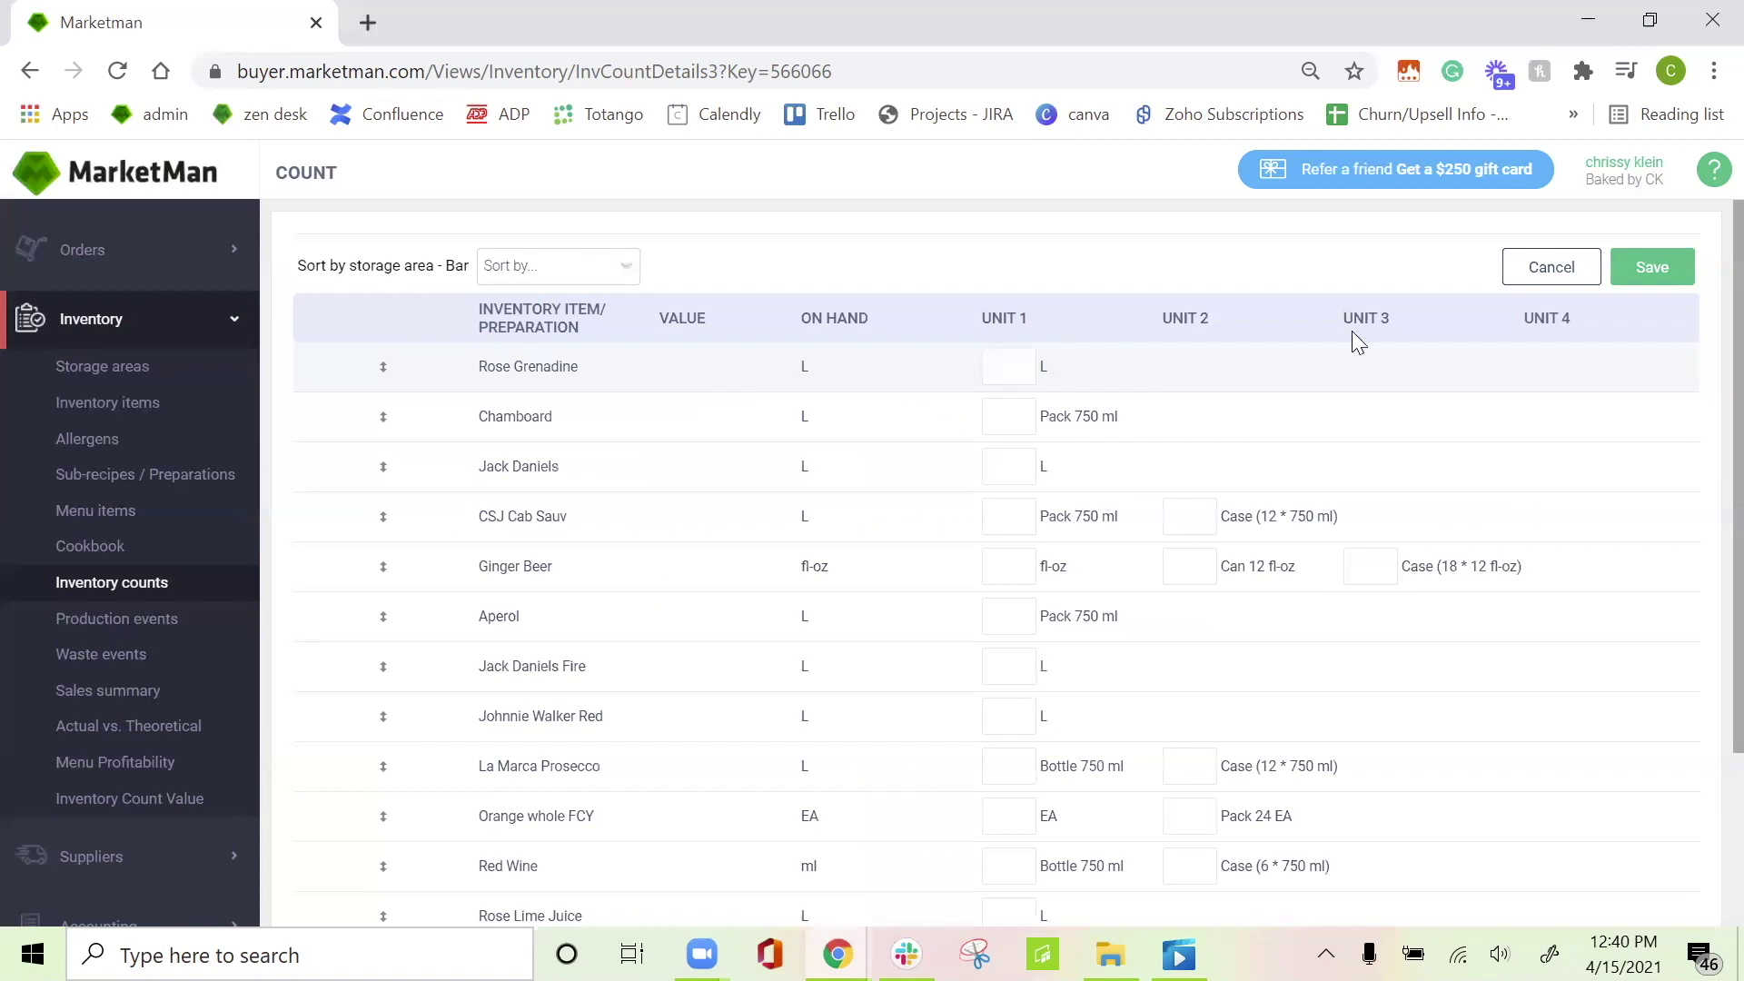
left_click(1639, 268)
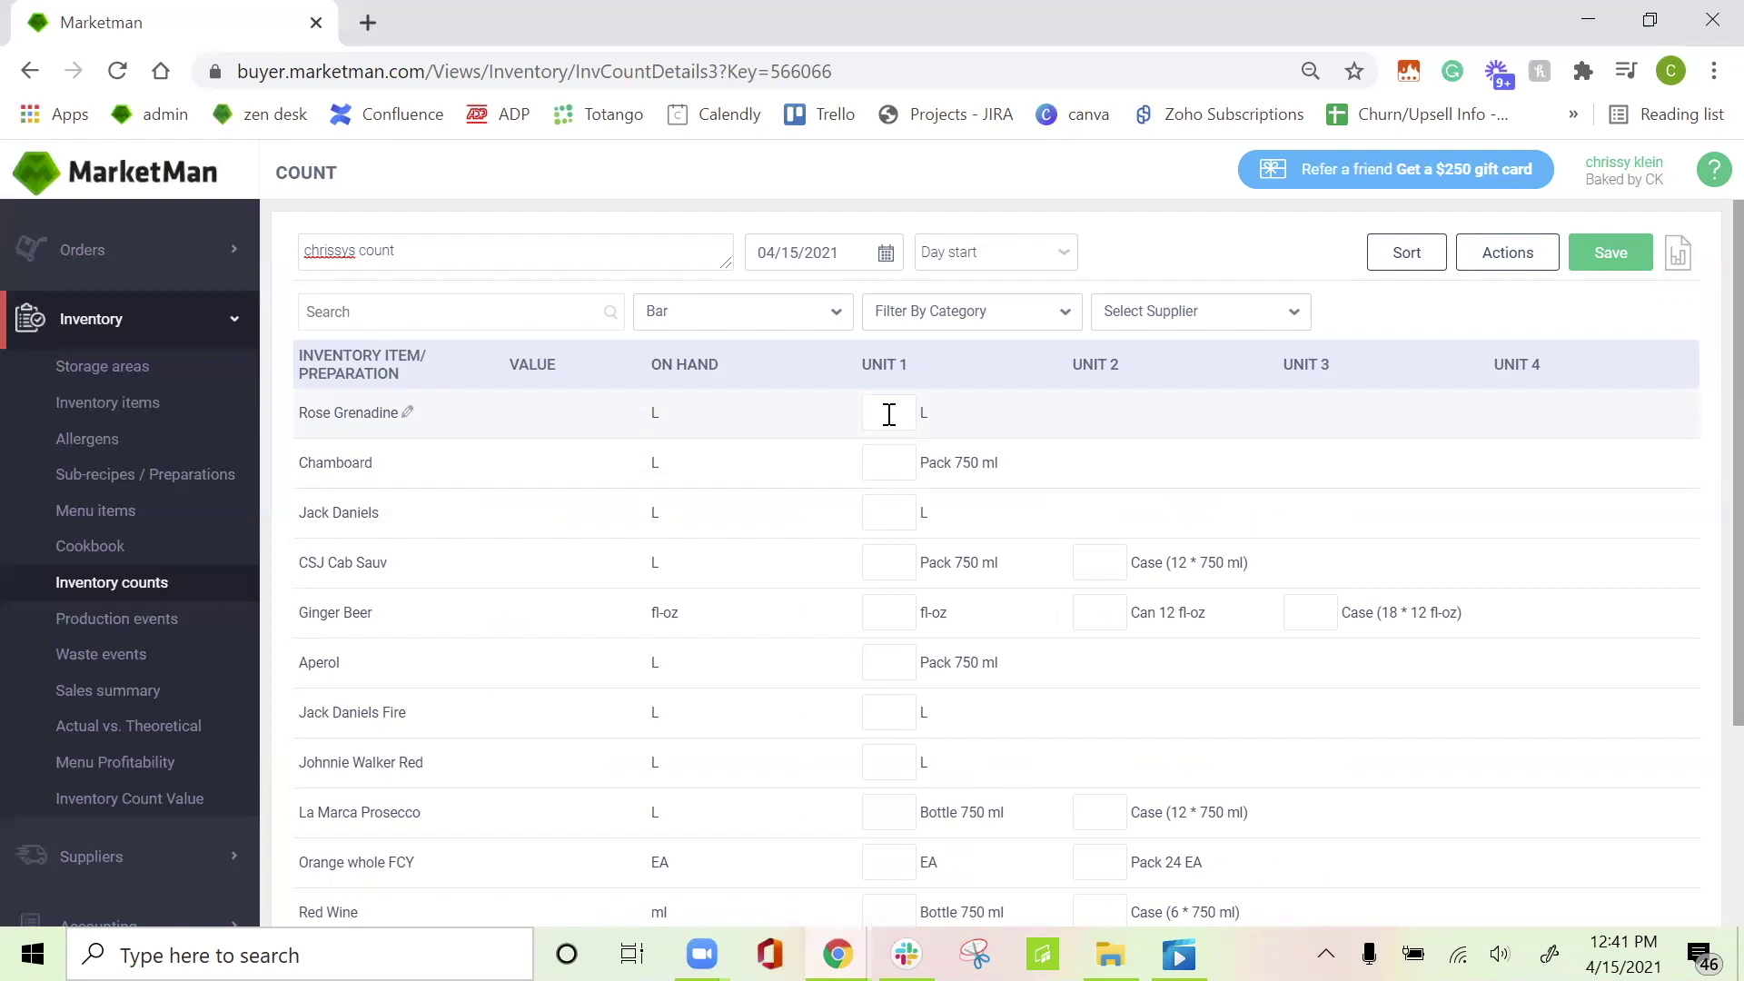
Enter Unit 1 quantities: Rose Grenadine 2, Chamboard 1, Jack Daniels 3, Ginger Beer 0
type("2")
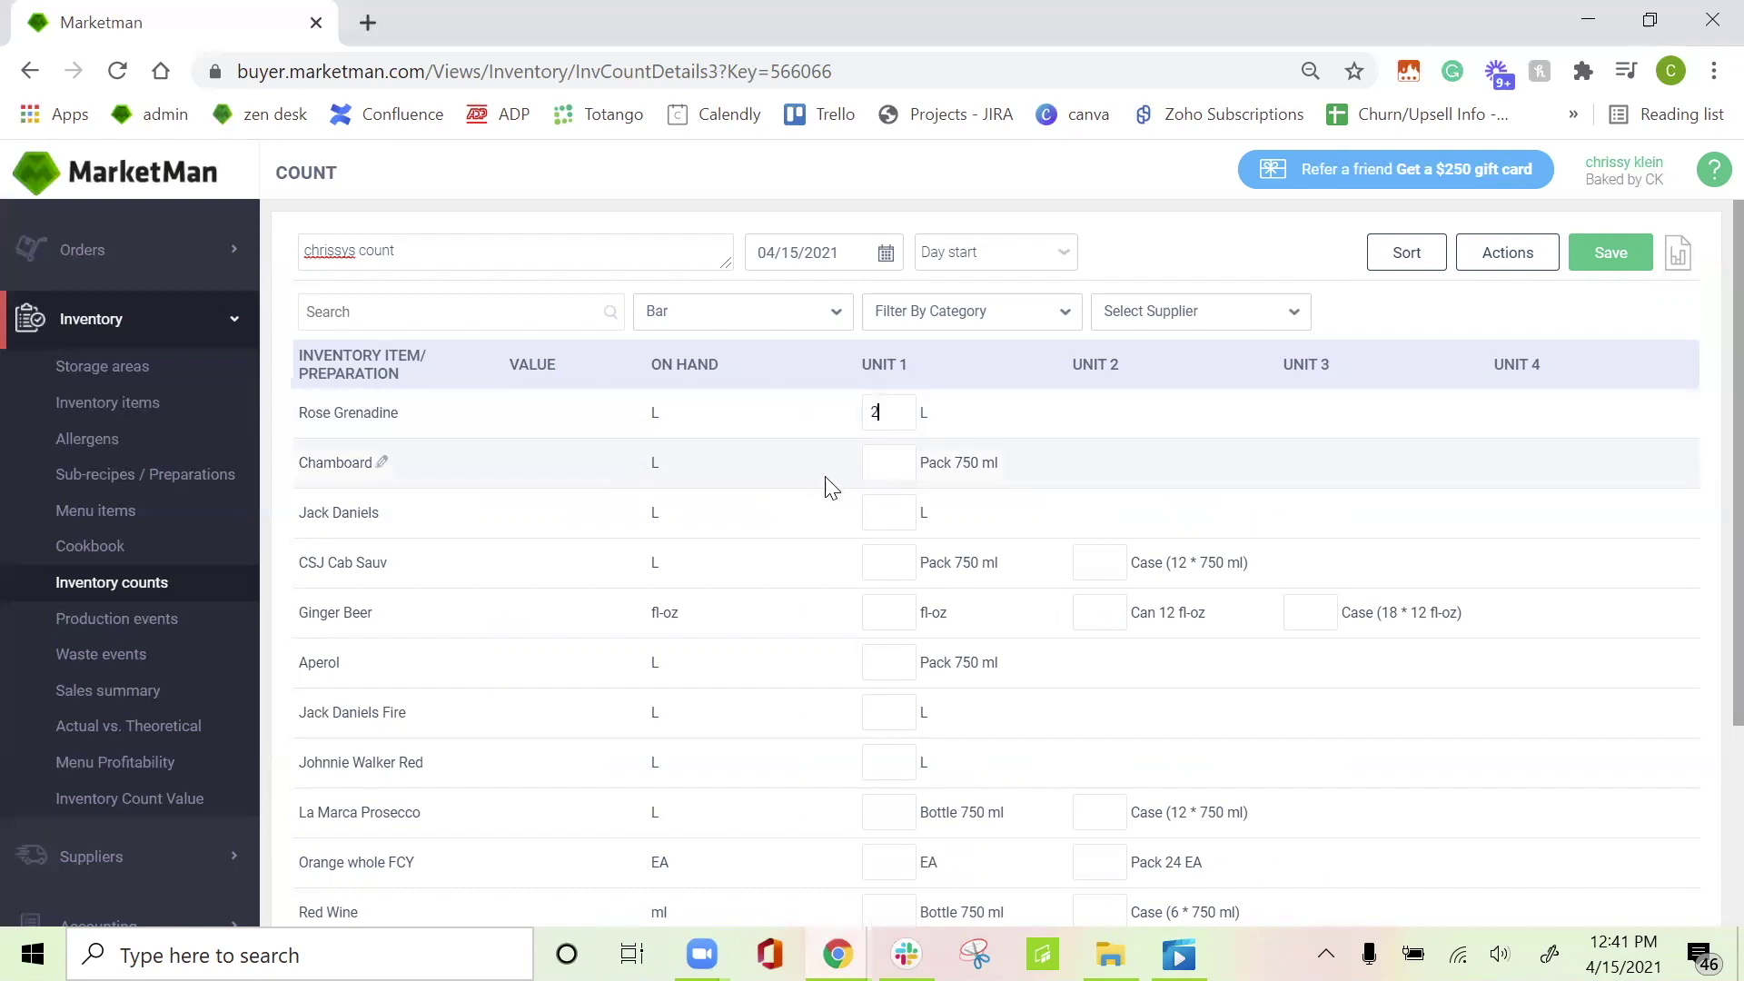
left_click(887, 463)
type("1")
left_click(891, 515)
type("3")
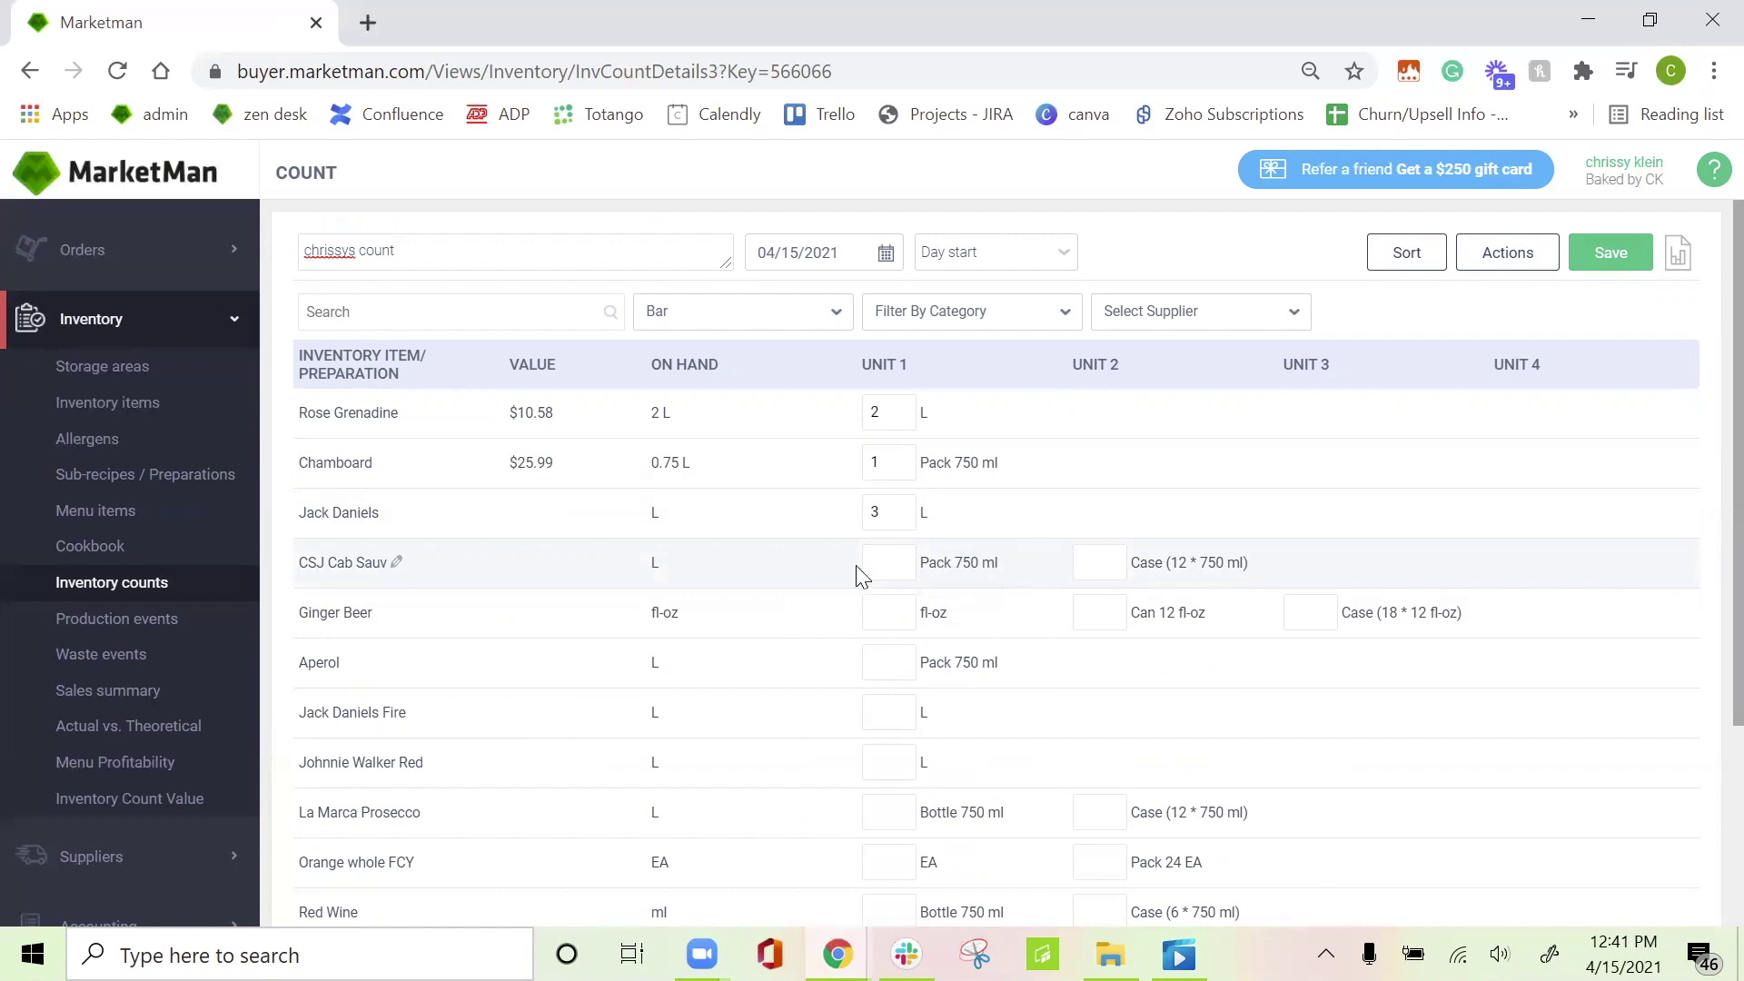
left_click(885, 614)
type("0")
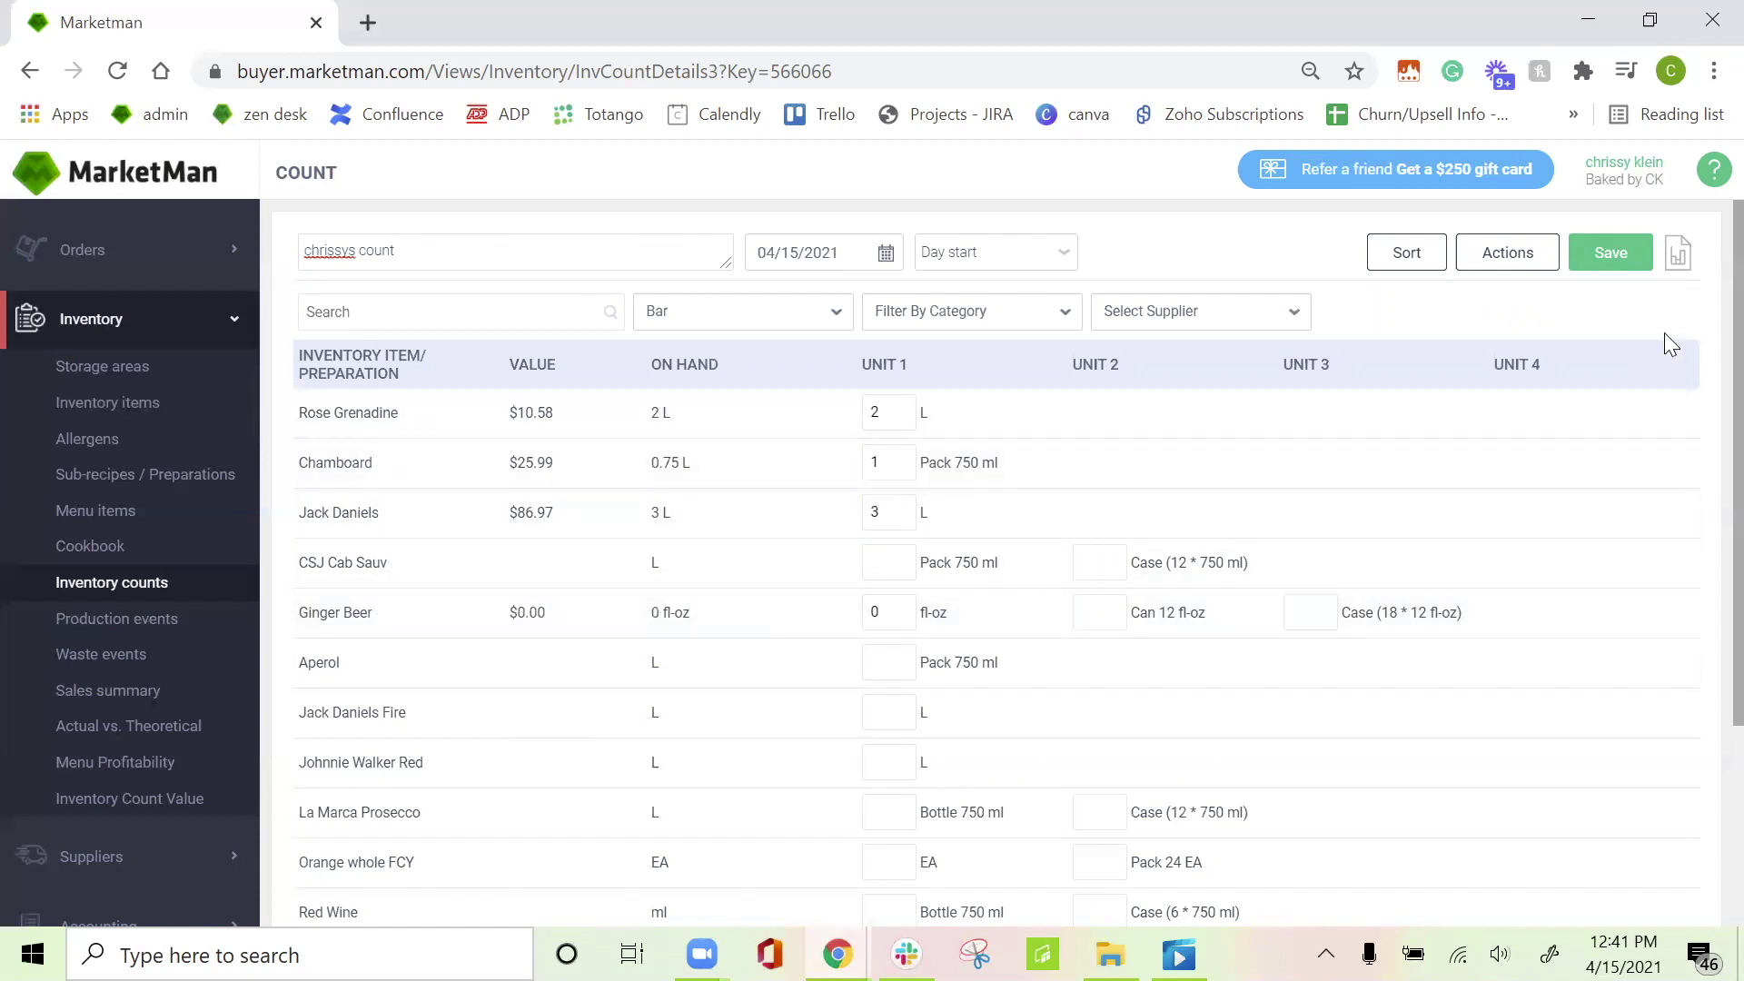
Export the Bar count sheet as InvCount (5).xlsx and open it in Excel
left_click(1693, 252)
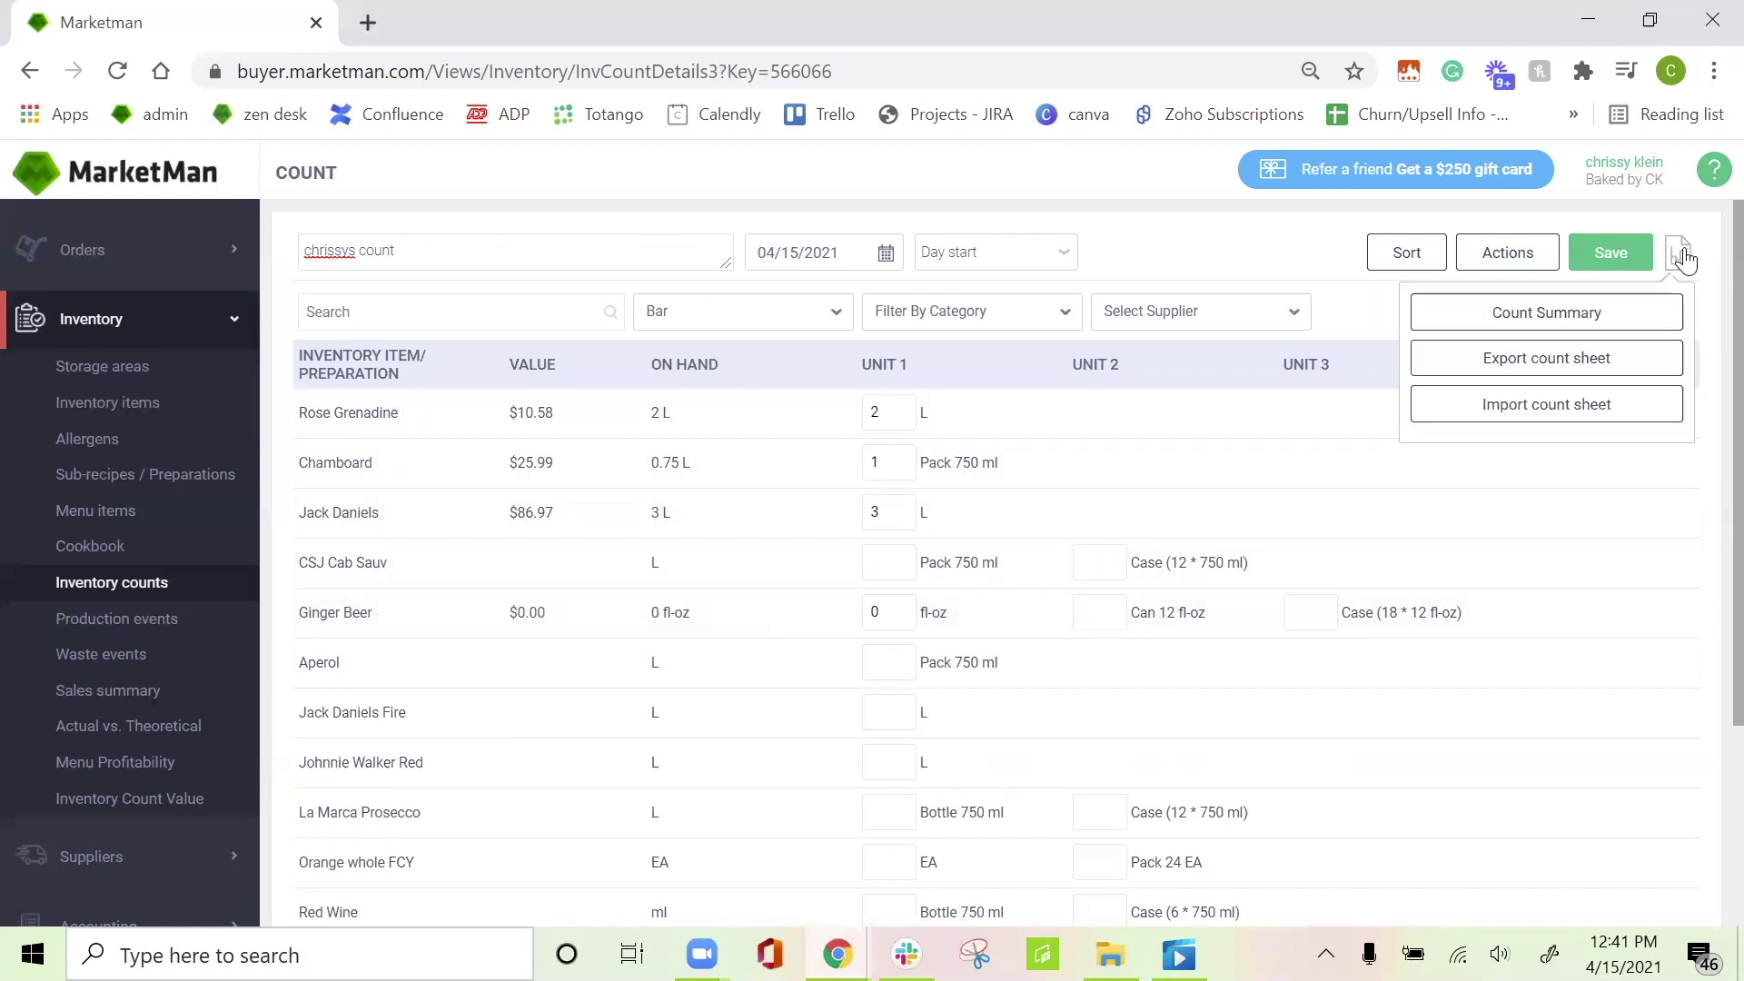
left_click(1613, 356)
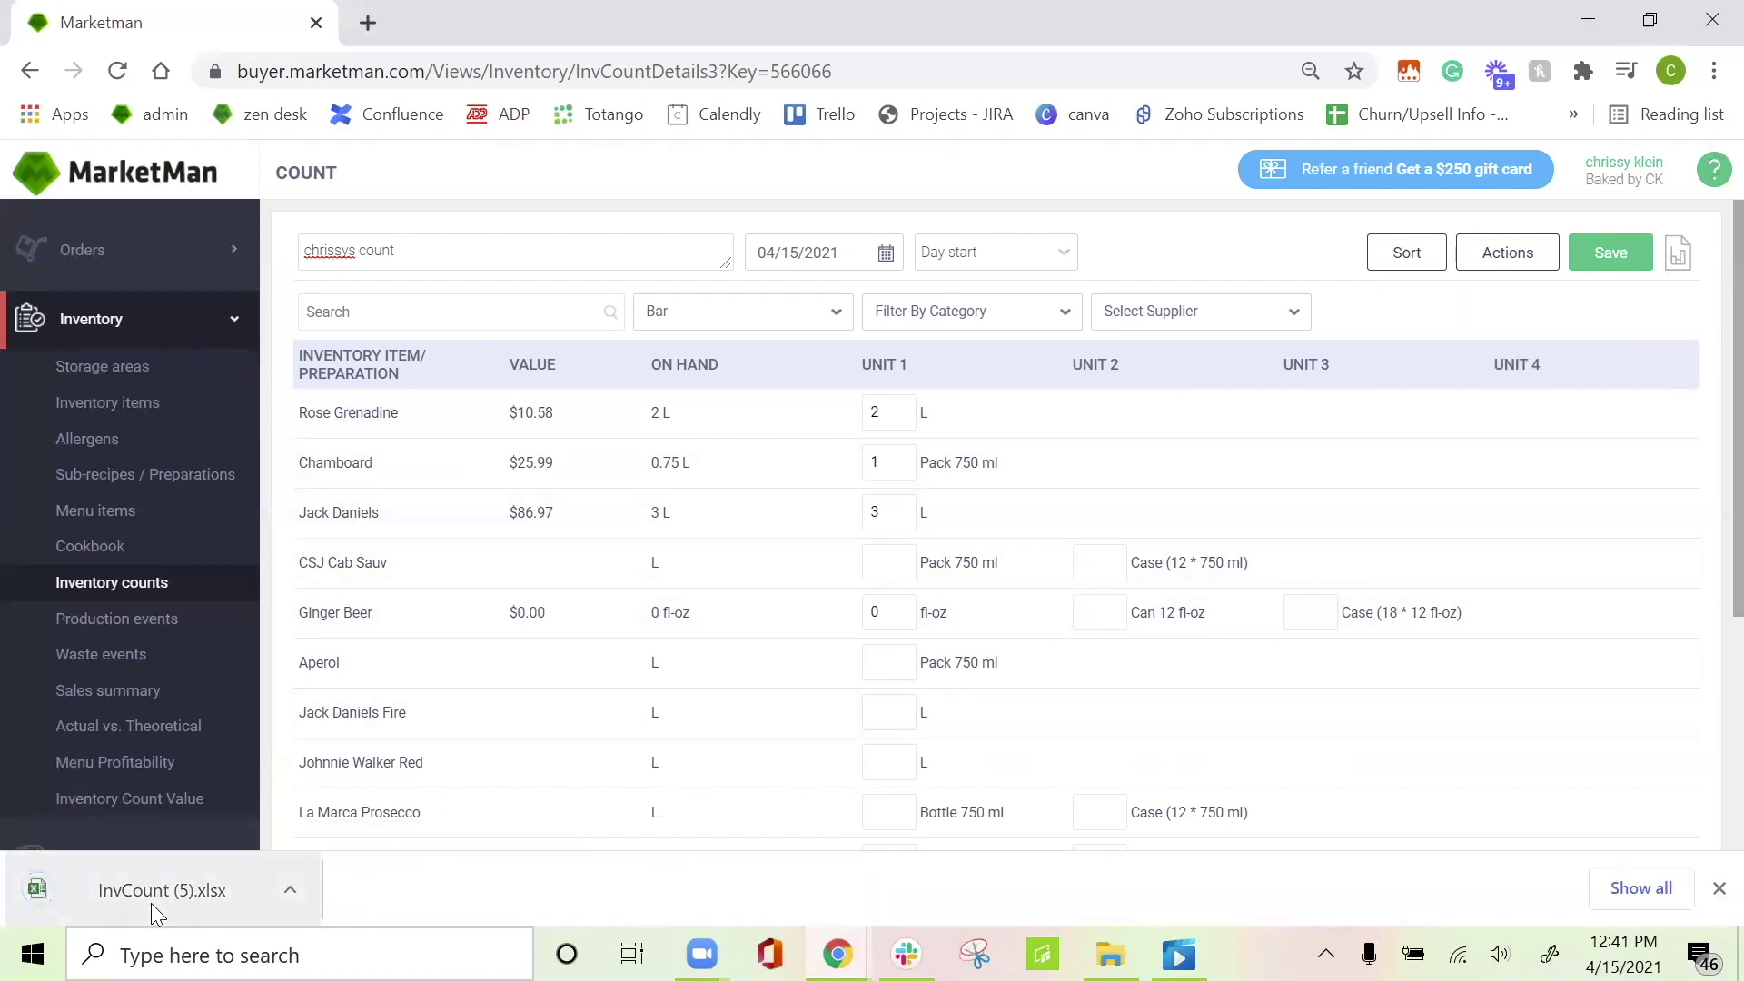
left_click(158, 894)
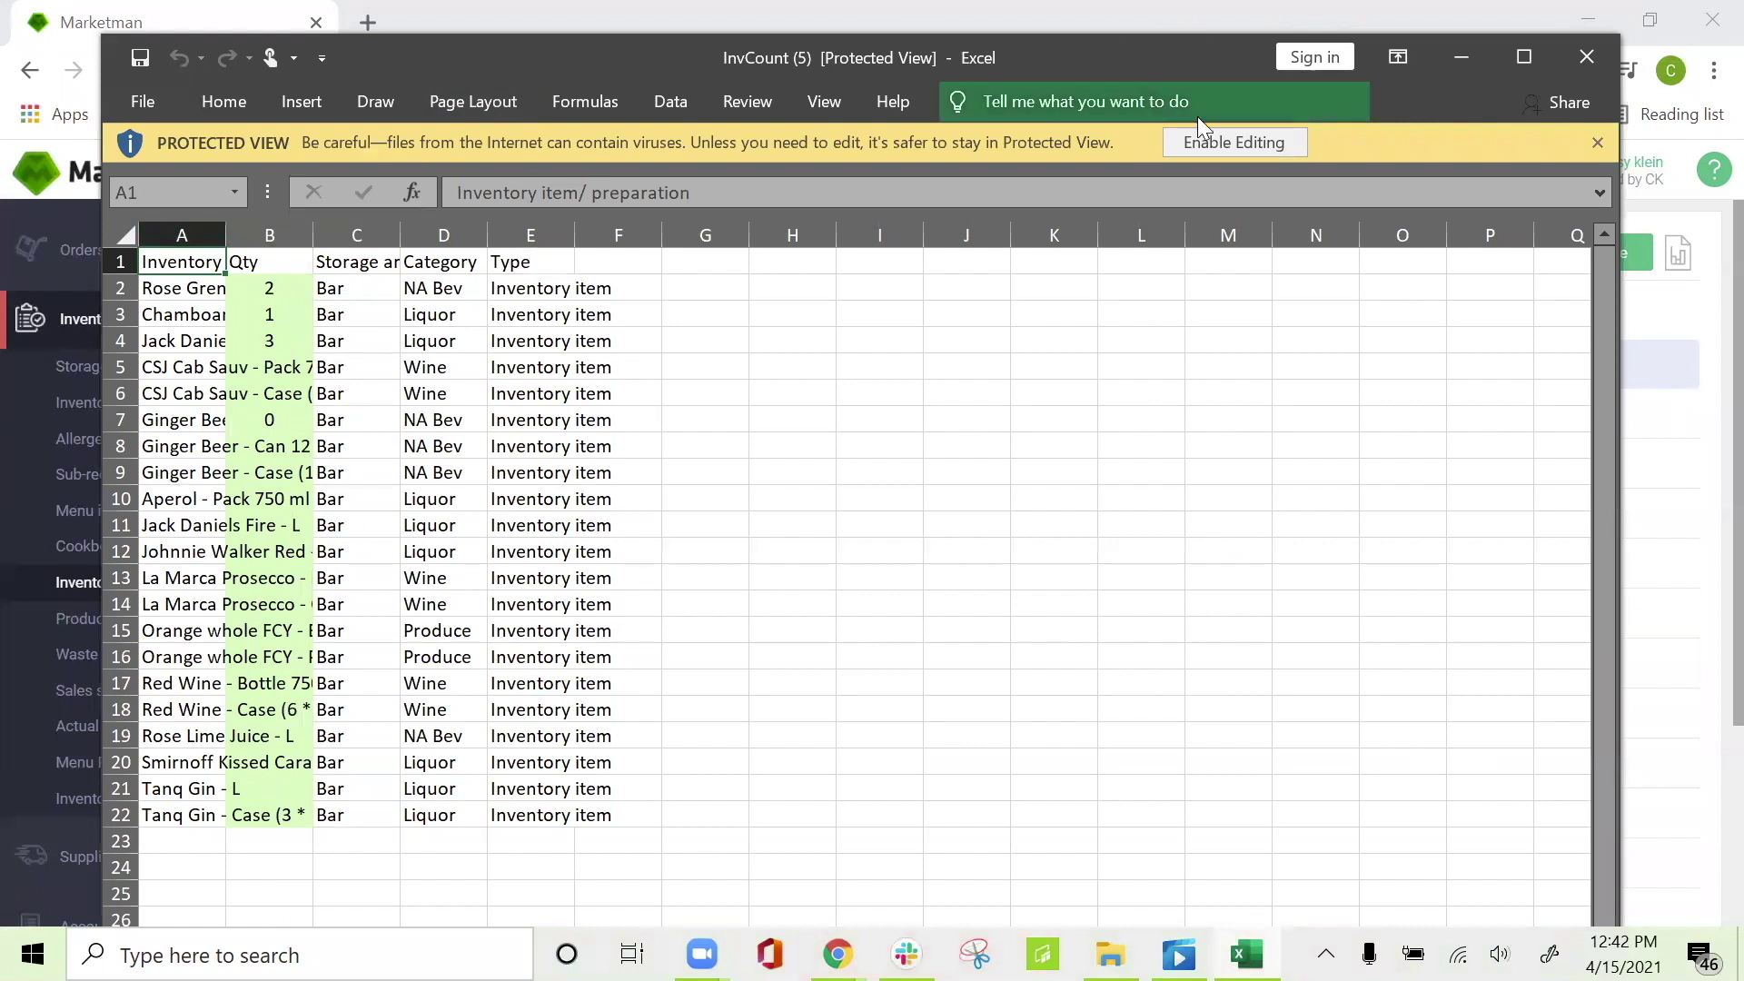
Enable editing and autofit columns A and B of the count sheet
left_click(1204, 141)
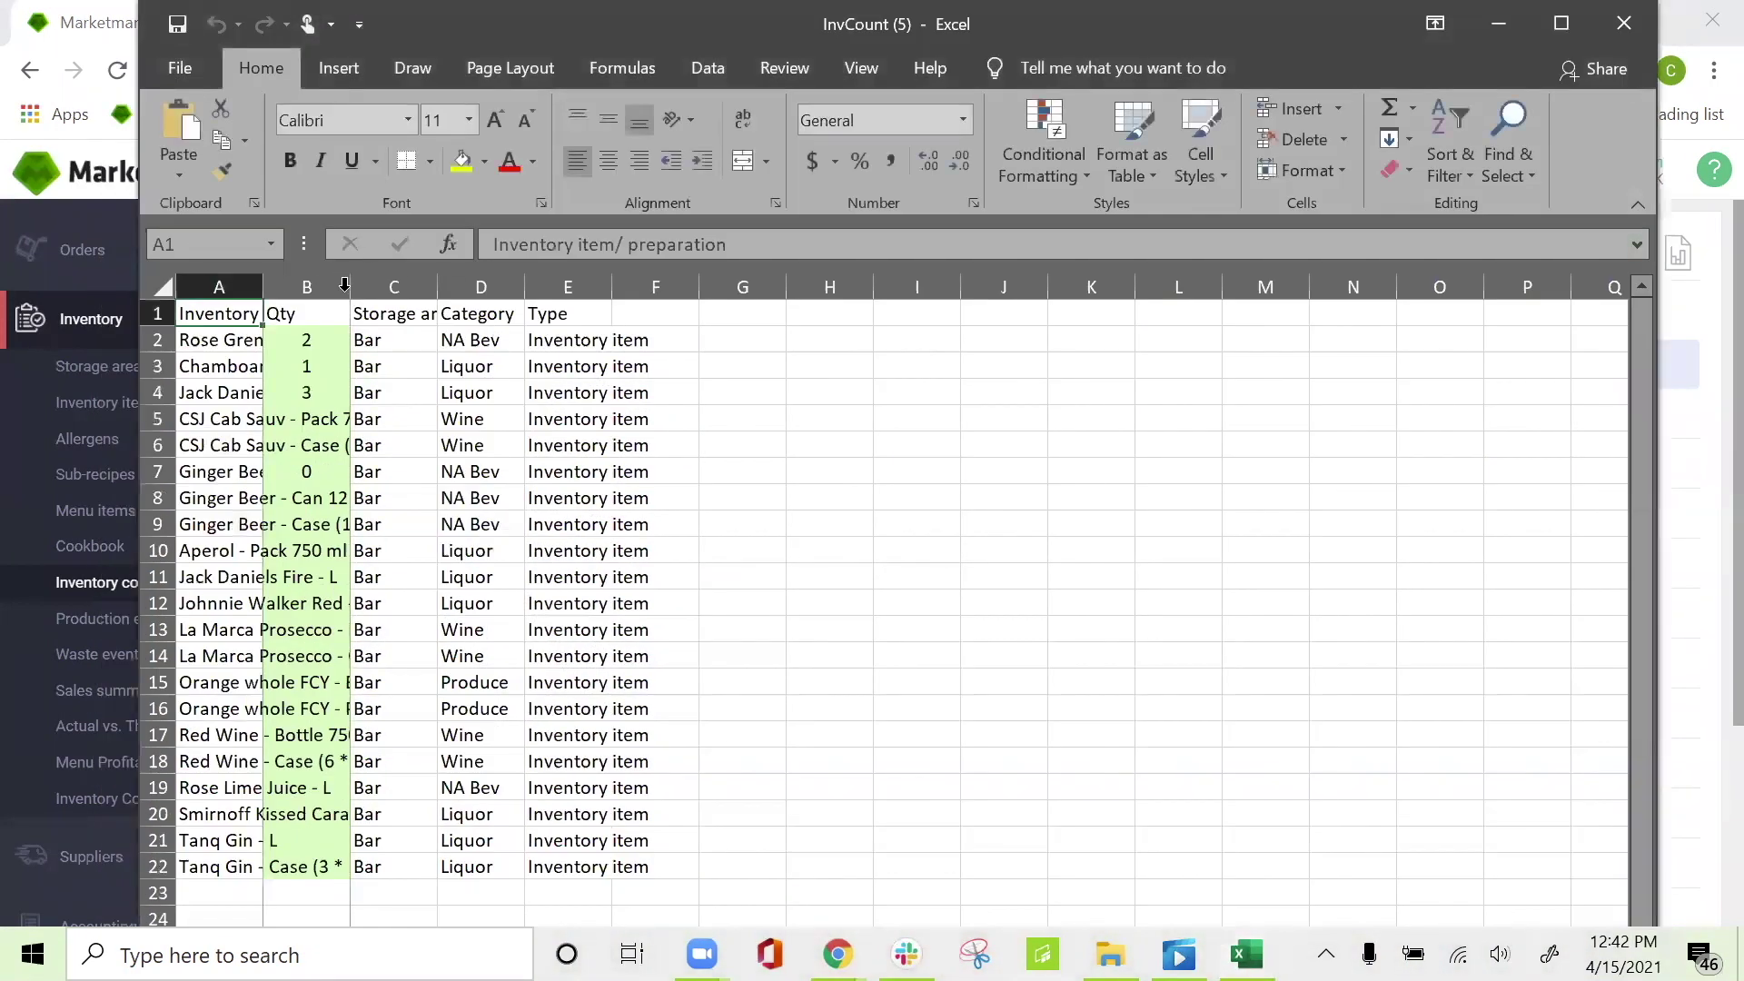
double_click(348, 289)
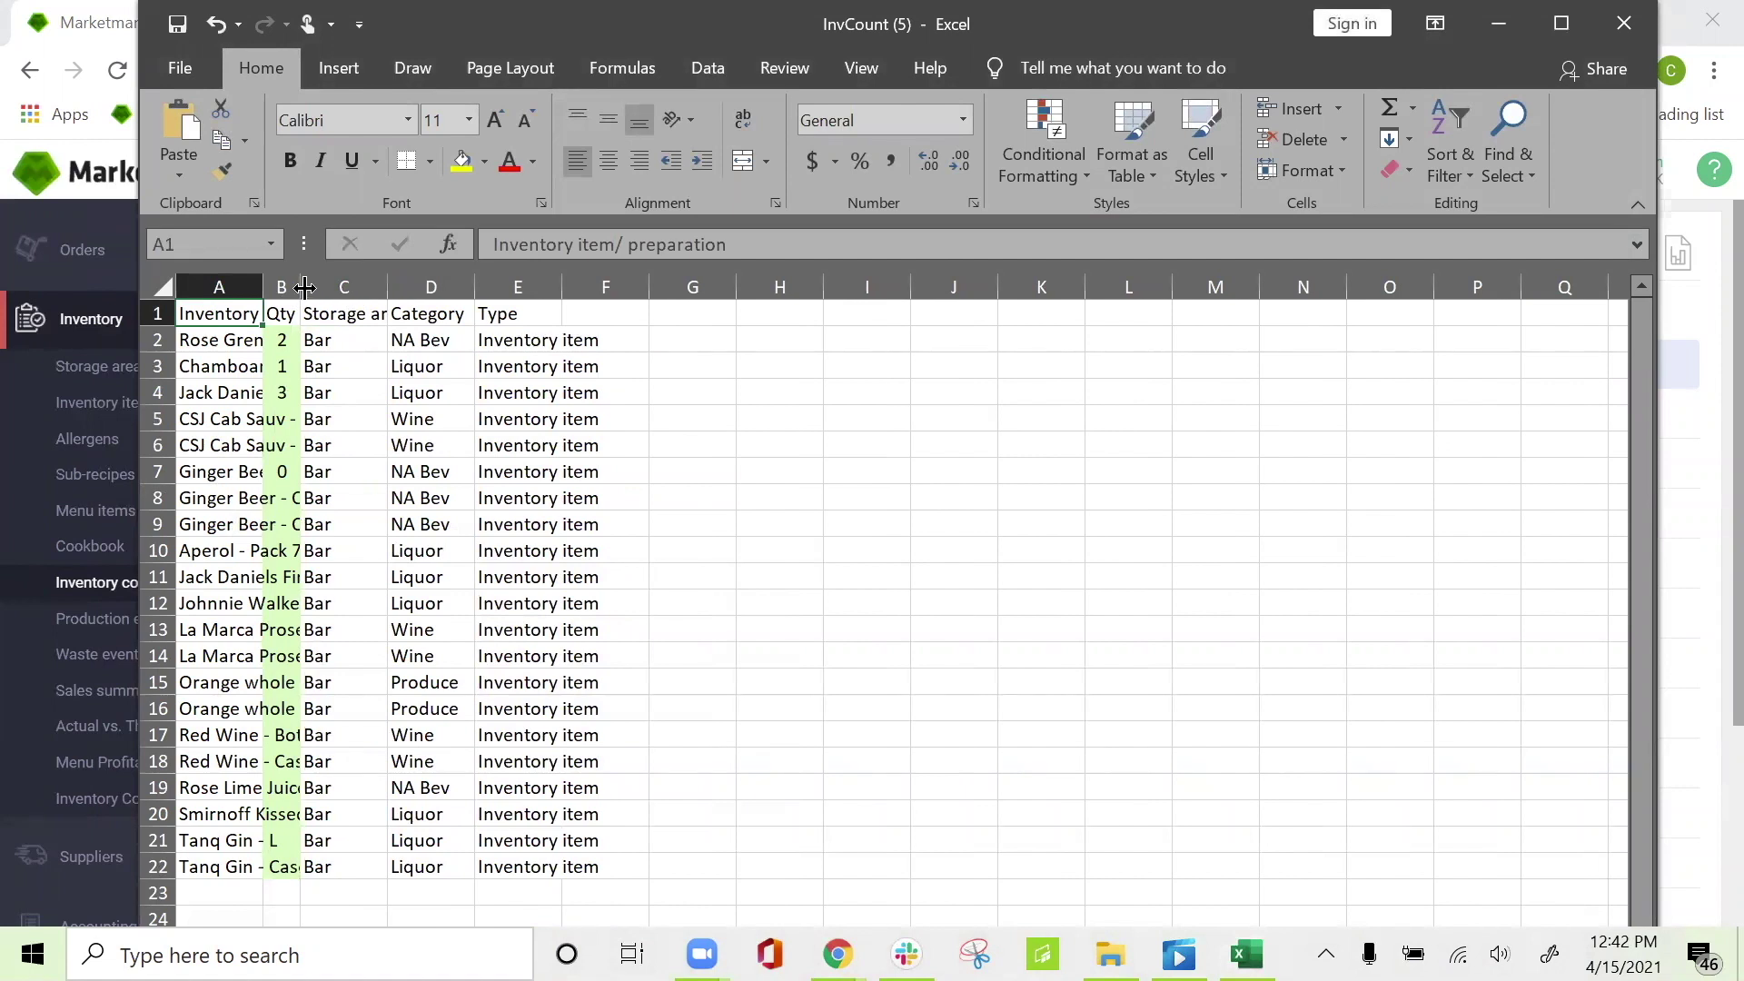
double_click(263, 288)
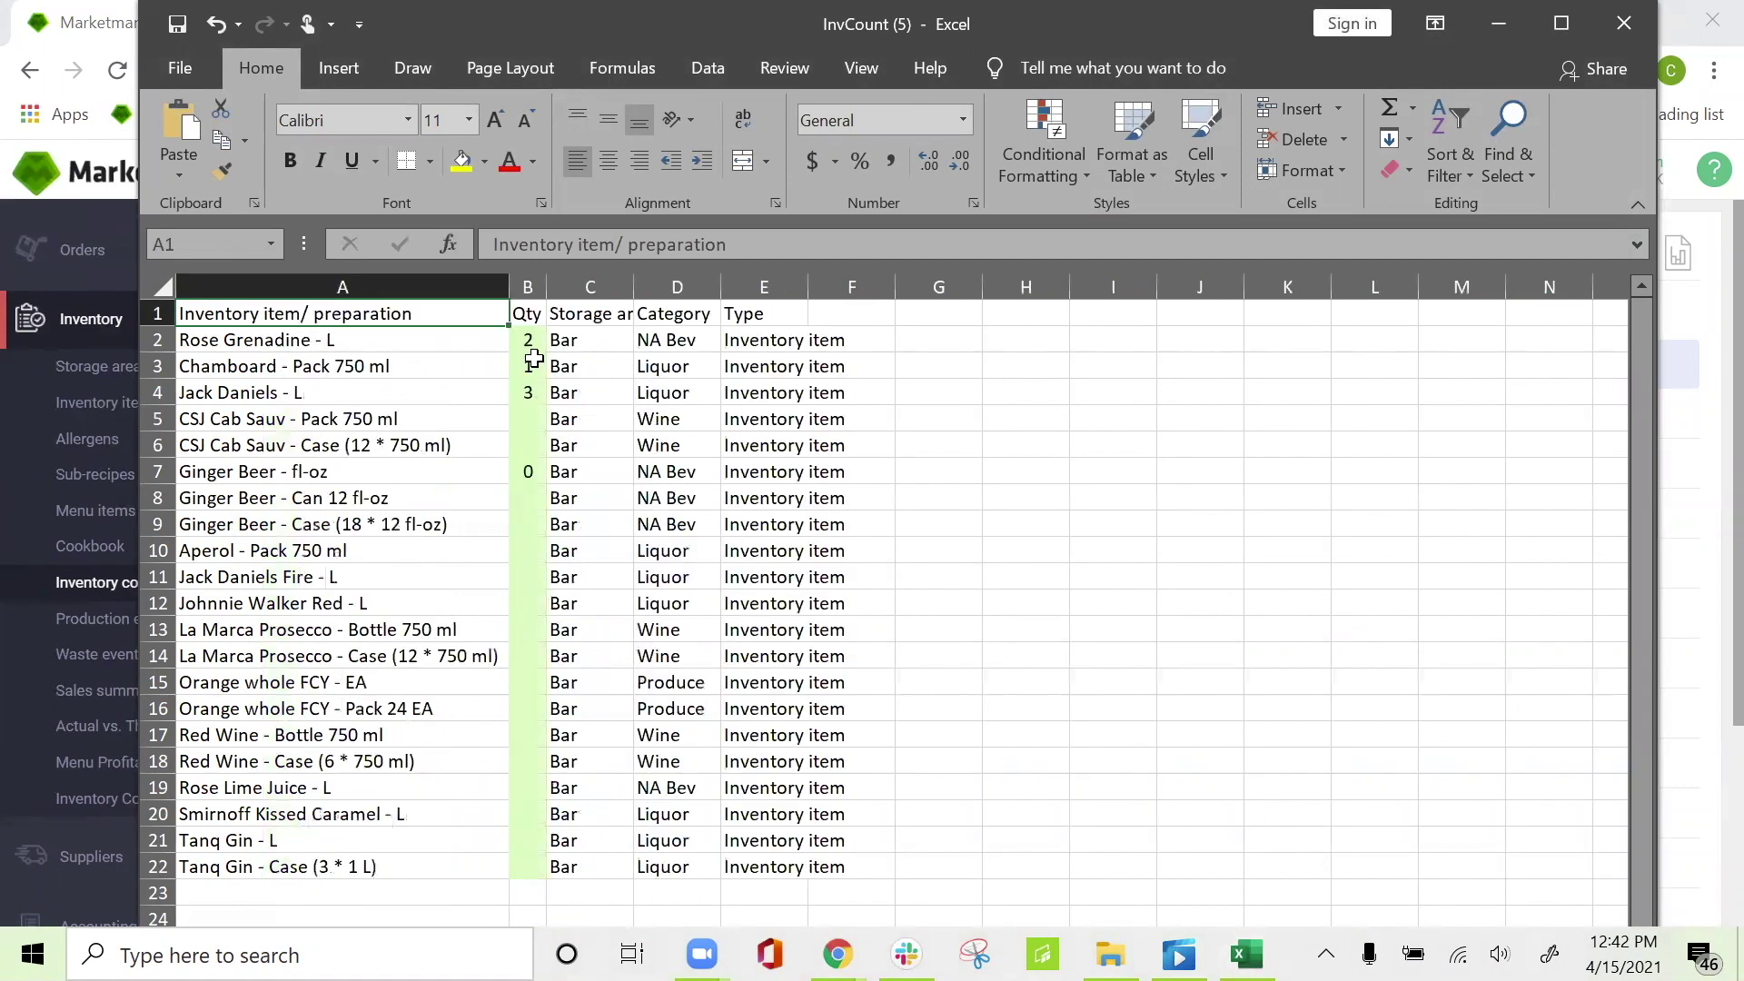
Enter quantities 4, 4 and 6 in B9–B11, then minimize Excel
left_click(527, 418)
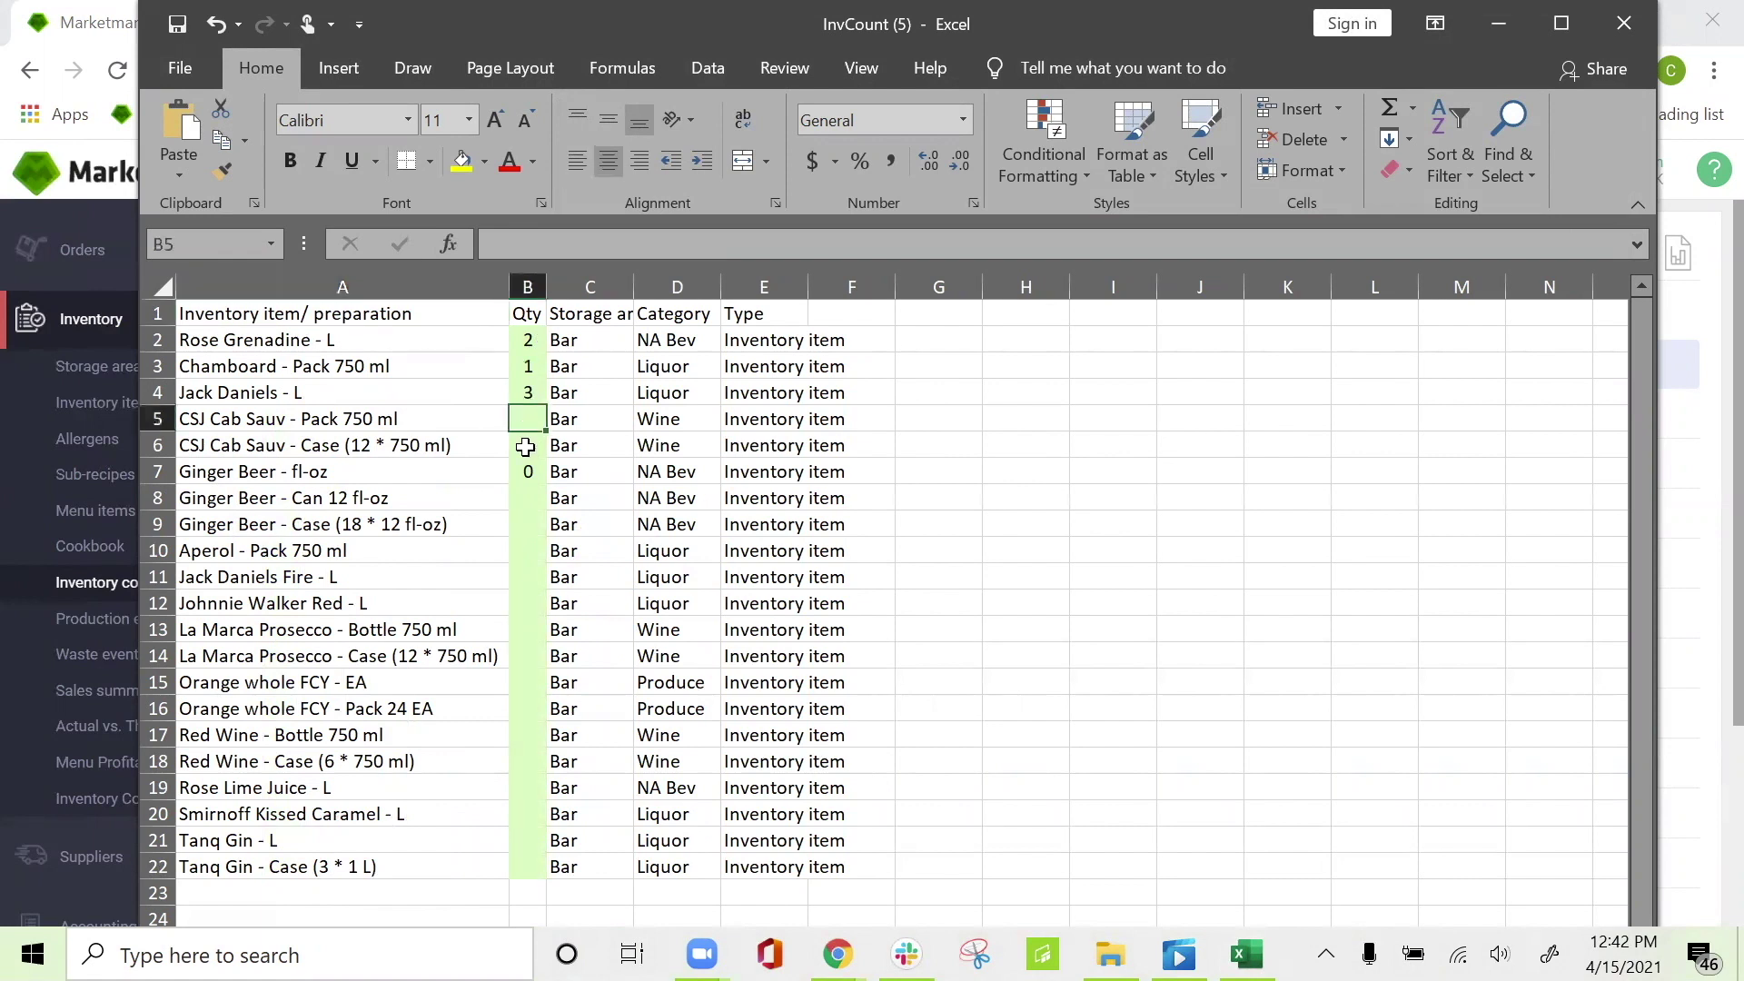
left_click(535, 529)
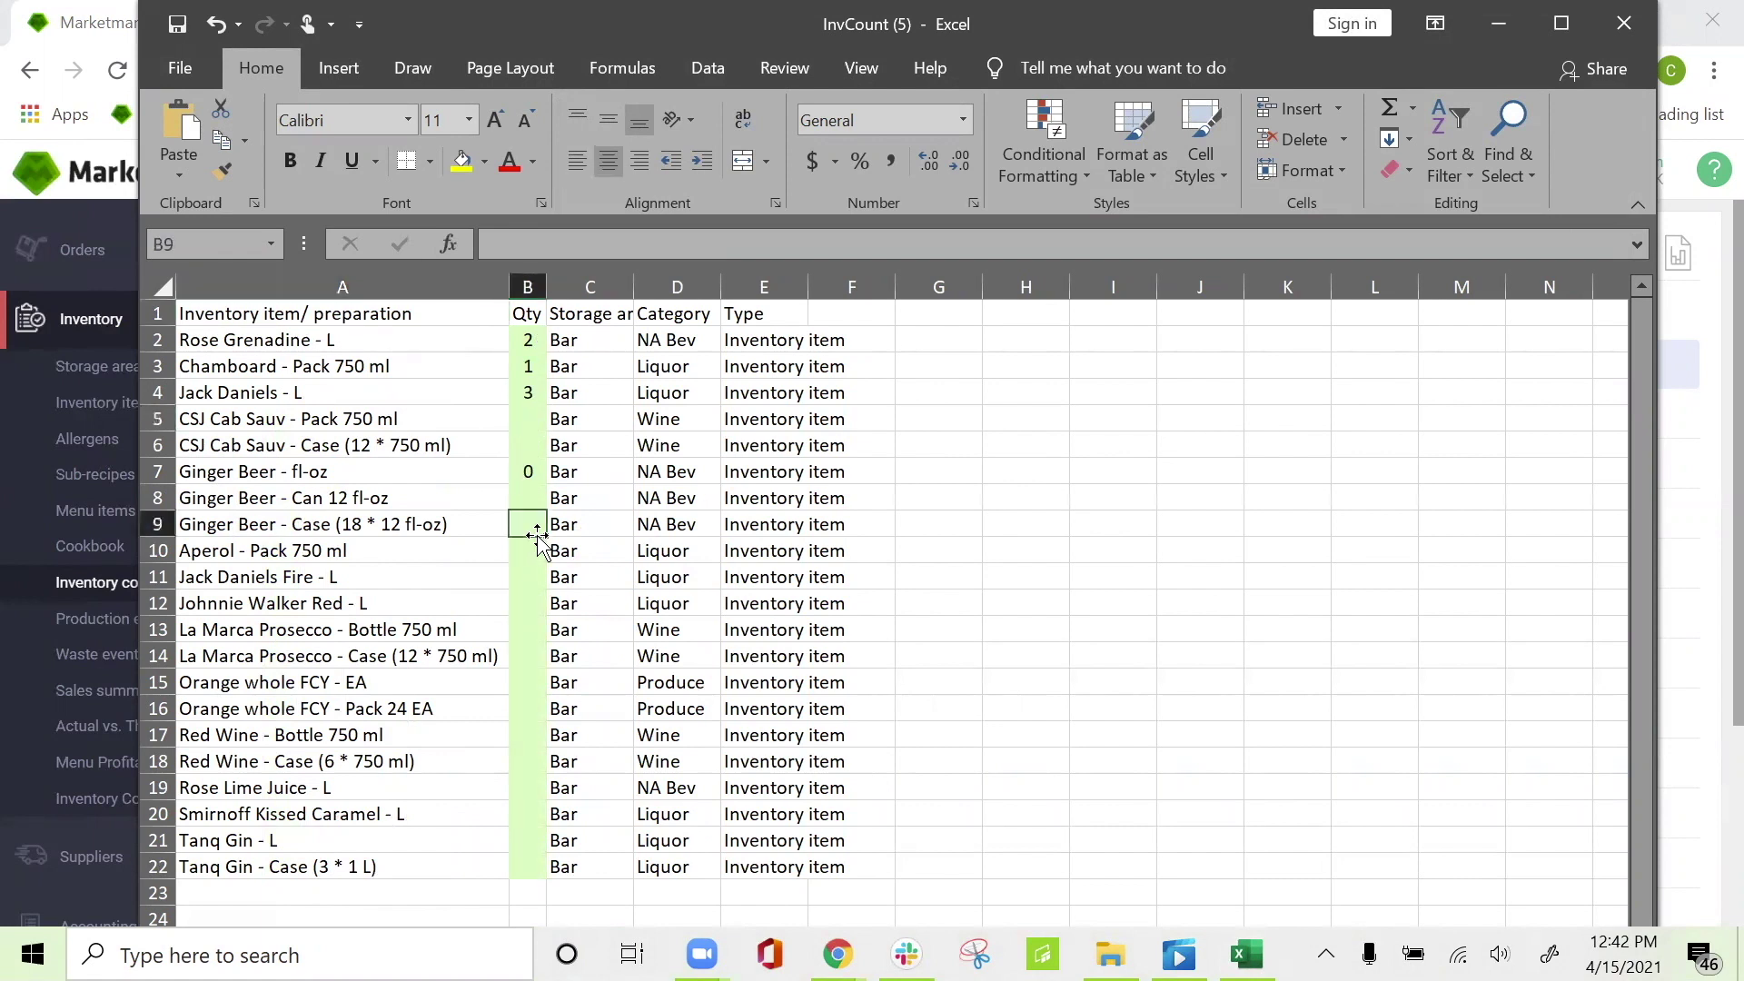
type("4")
left_click(527, 548)
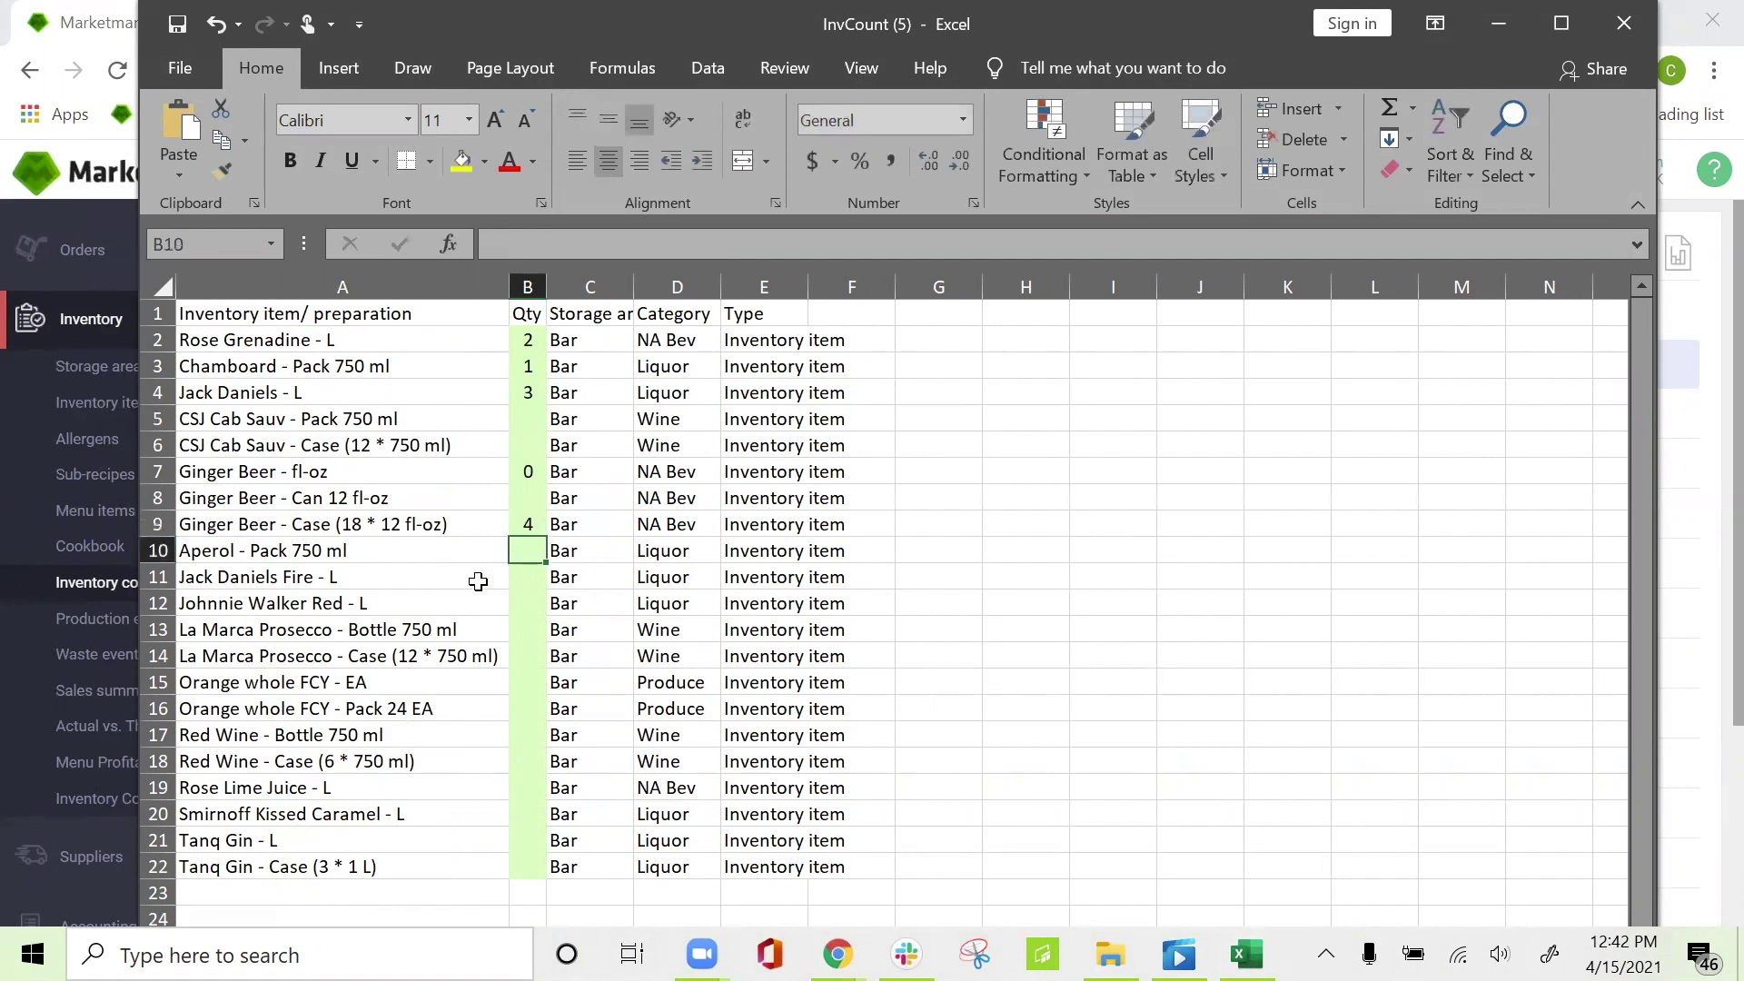
type("4")
left_click(529, 579)
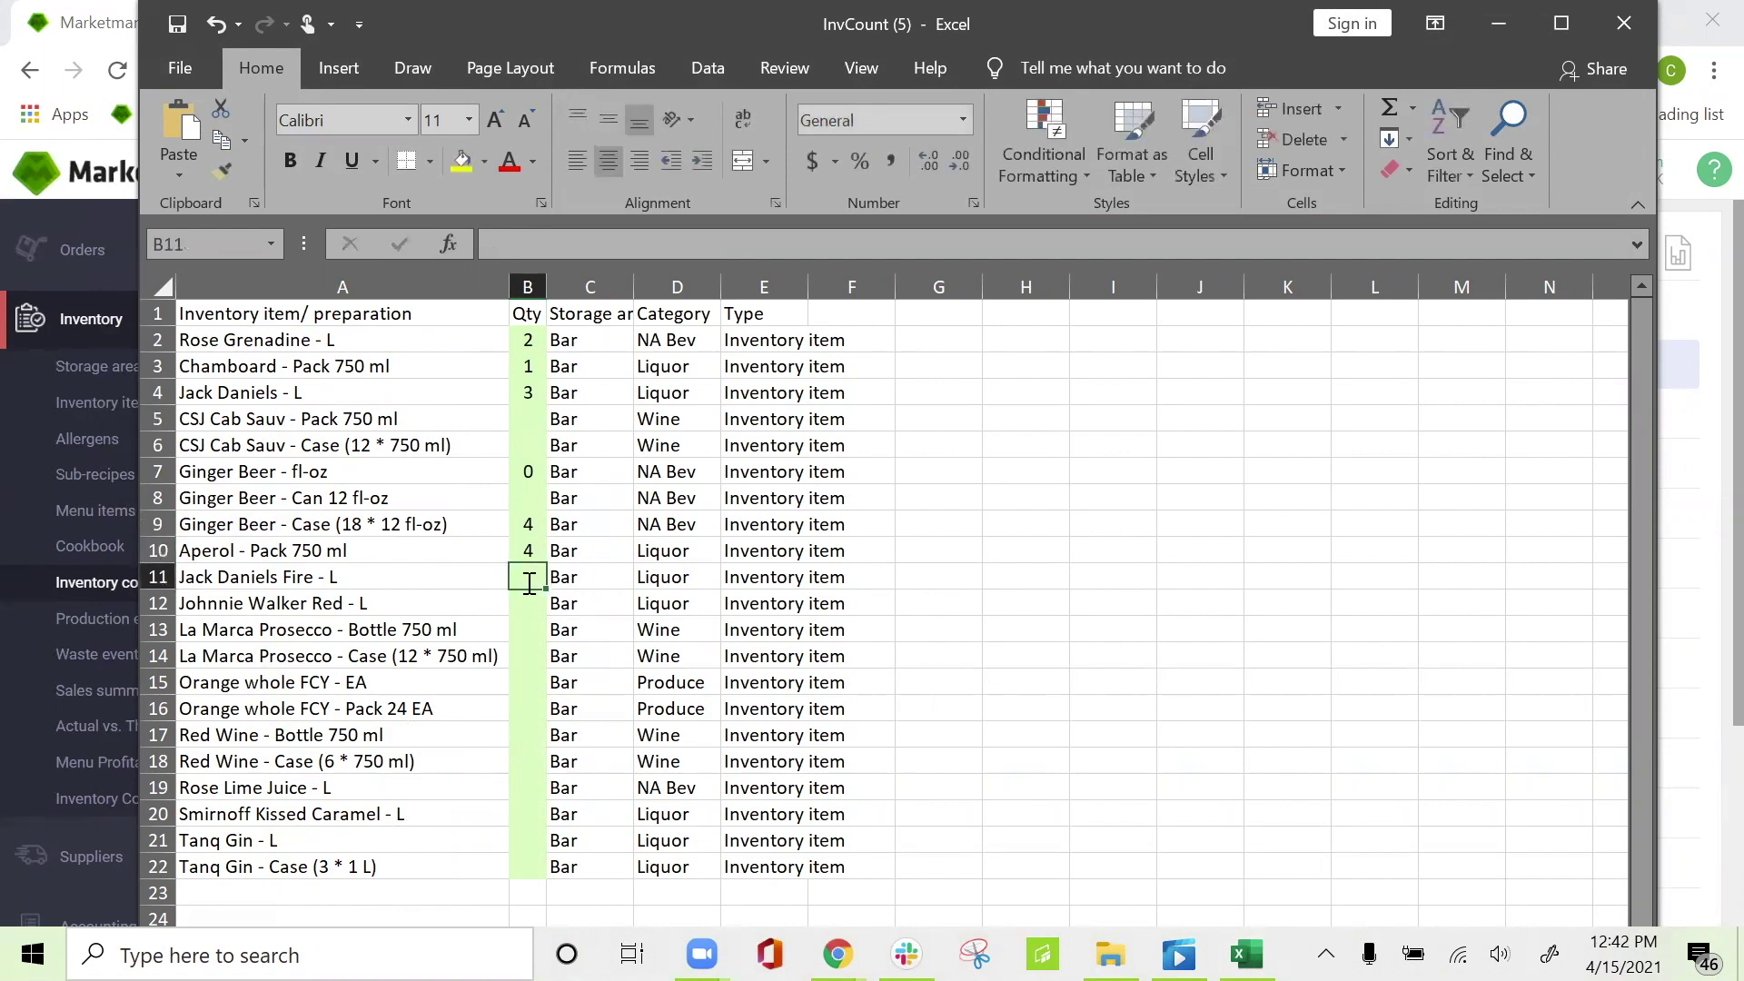
type("6")
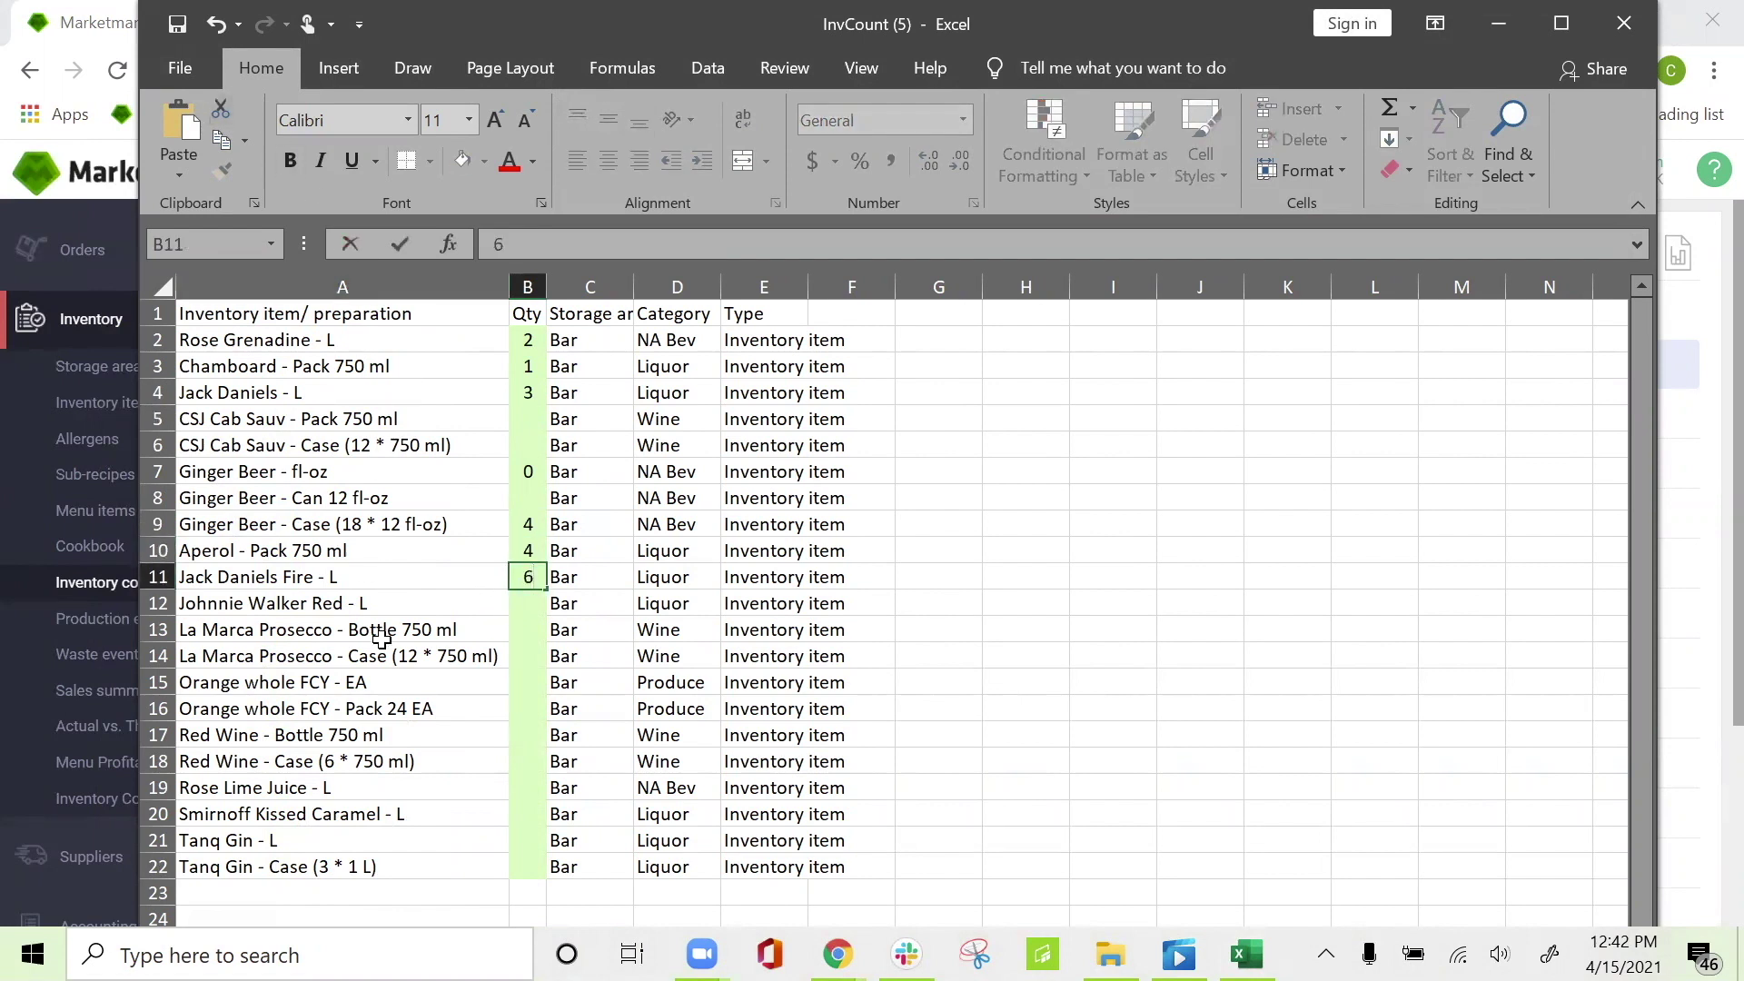
left_click(1513, 18)
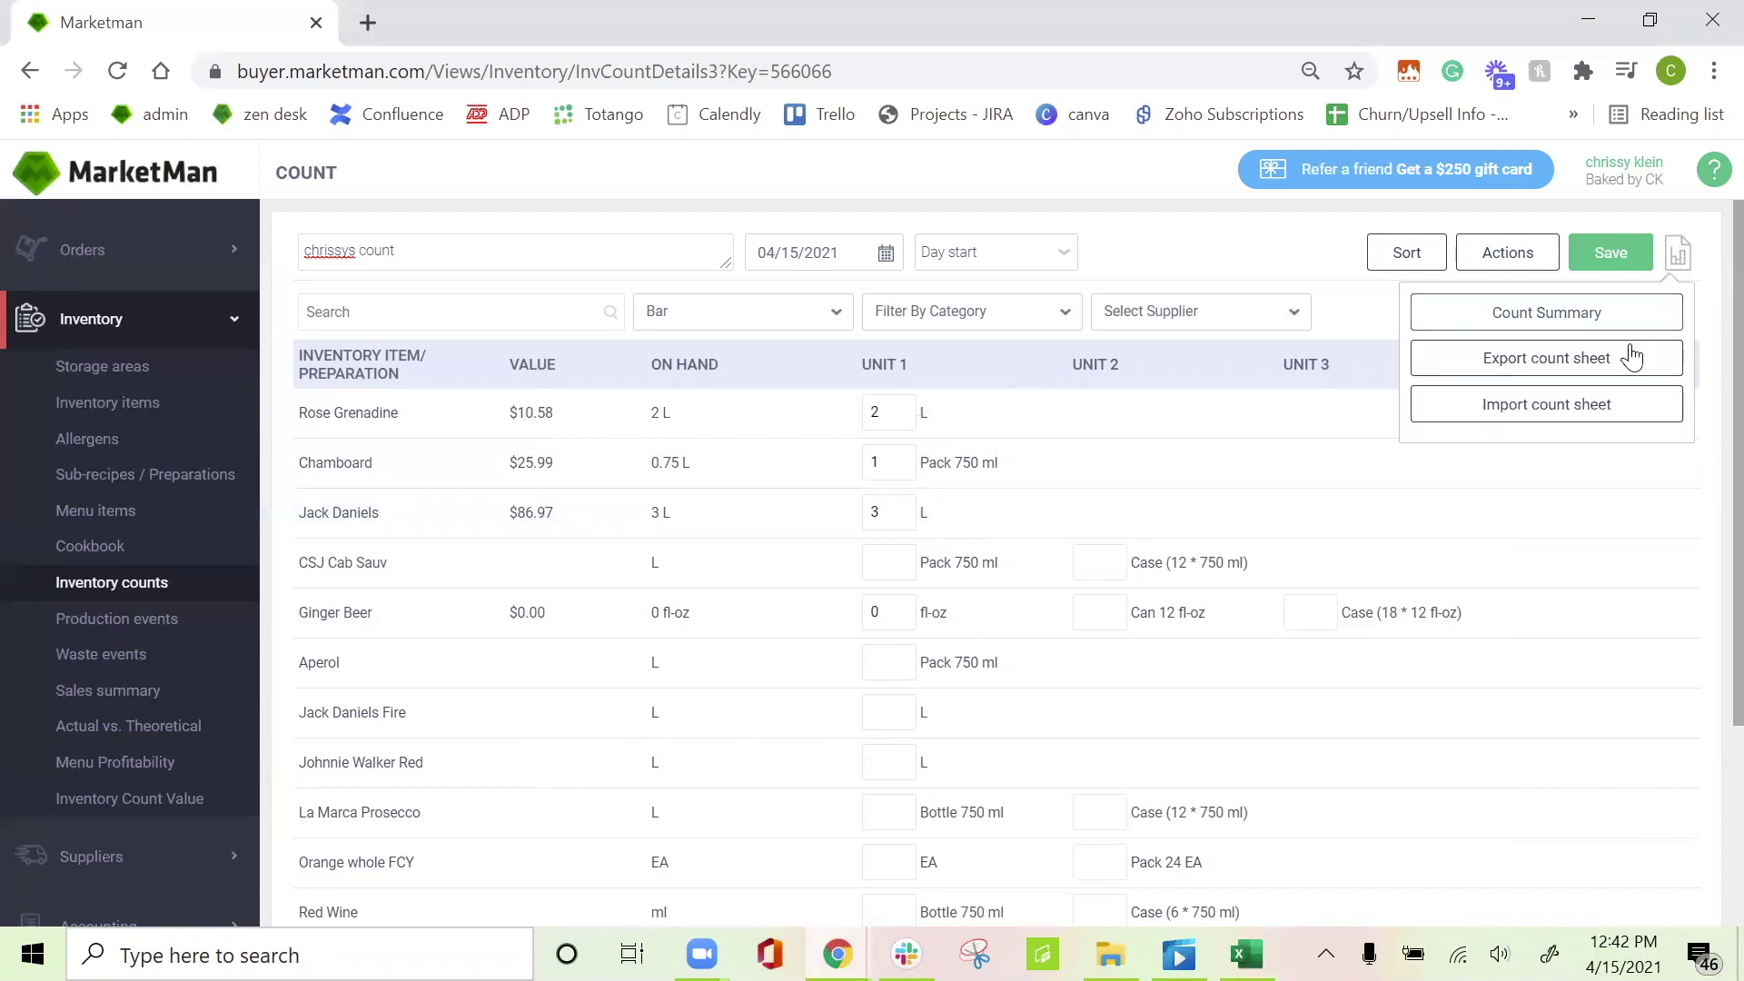
left_click(1584, 406)
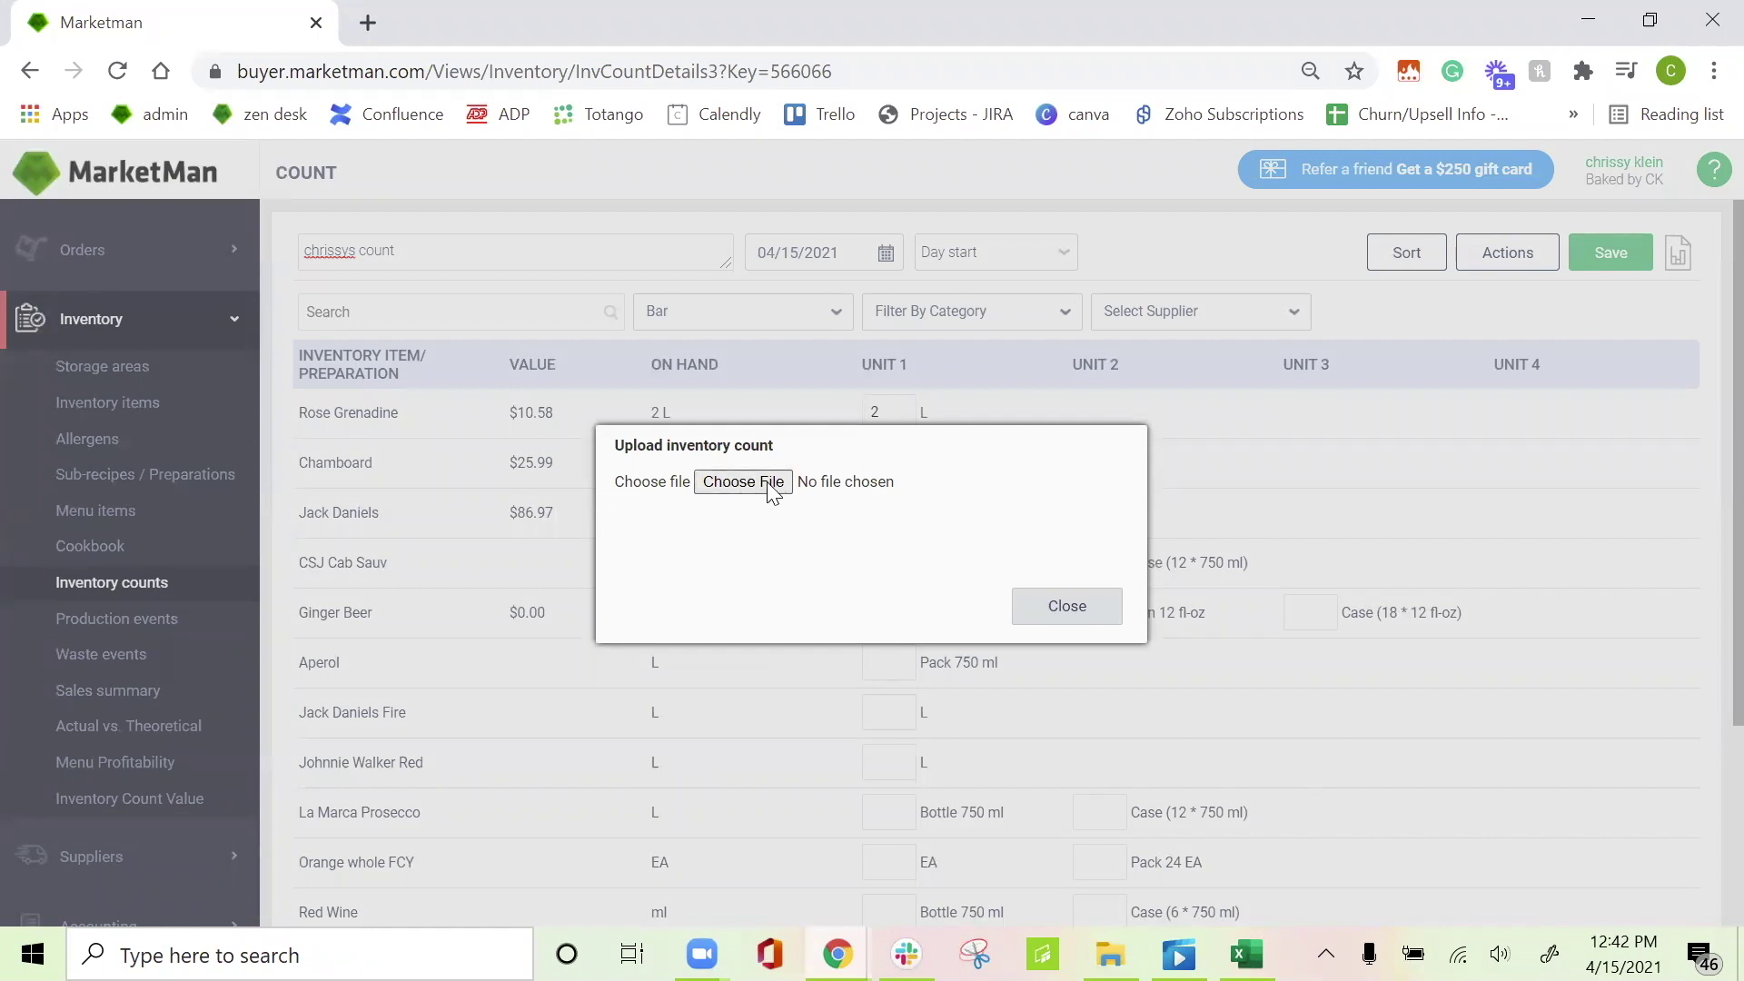
left_click(1090, 608)
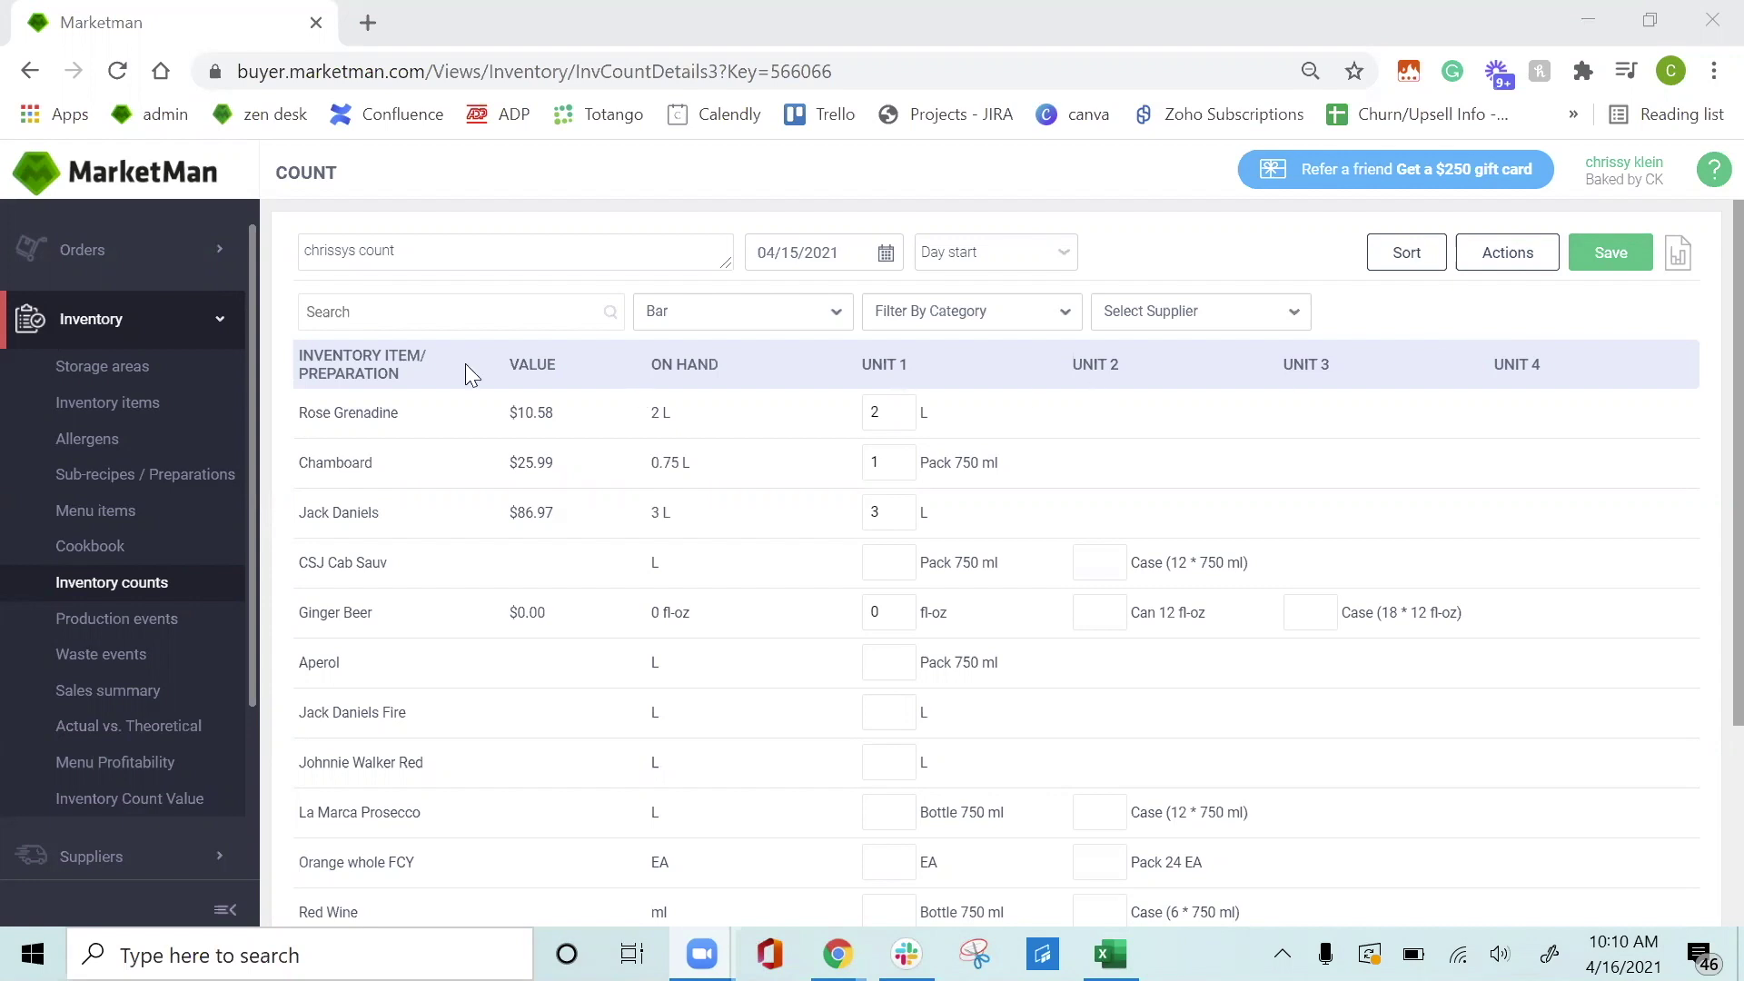
Go to Place Orders under the Orders section of the sidebar
left_click(167, 263)
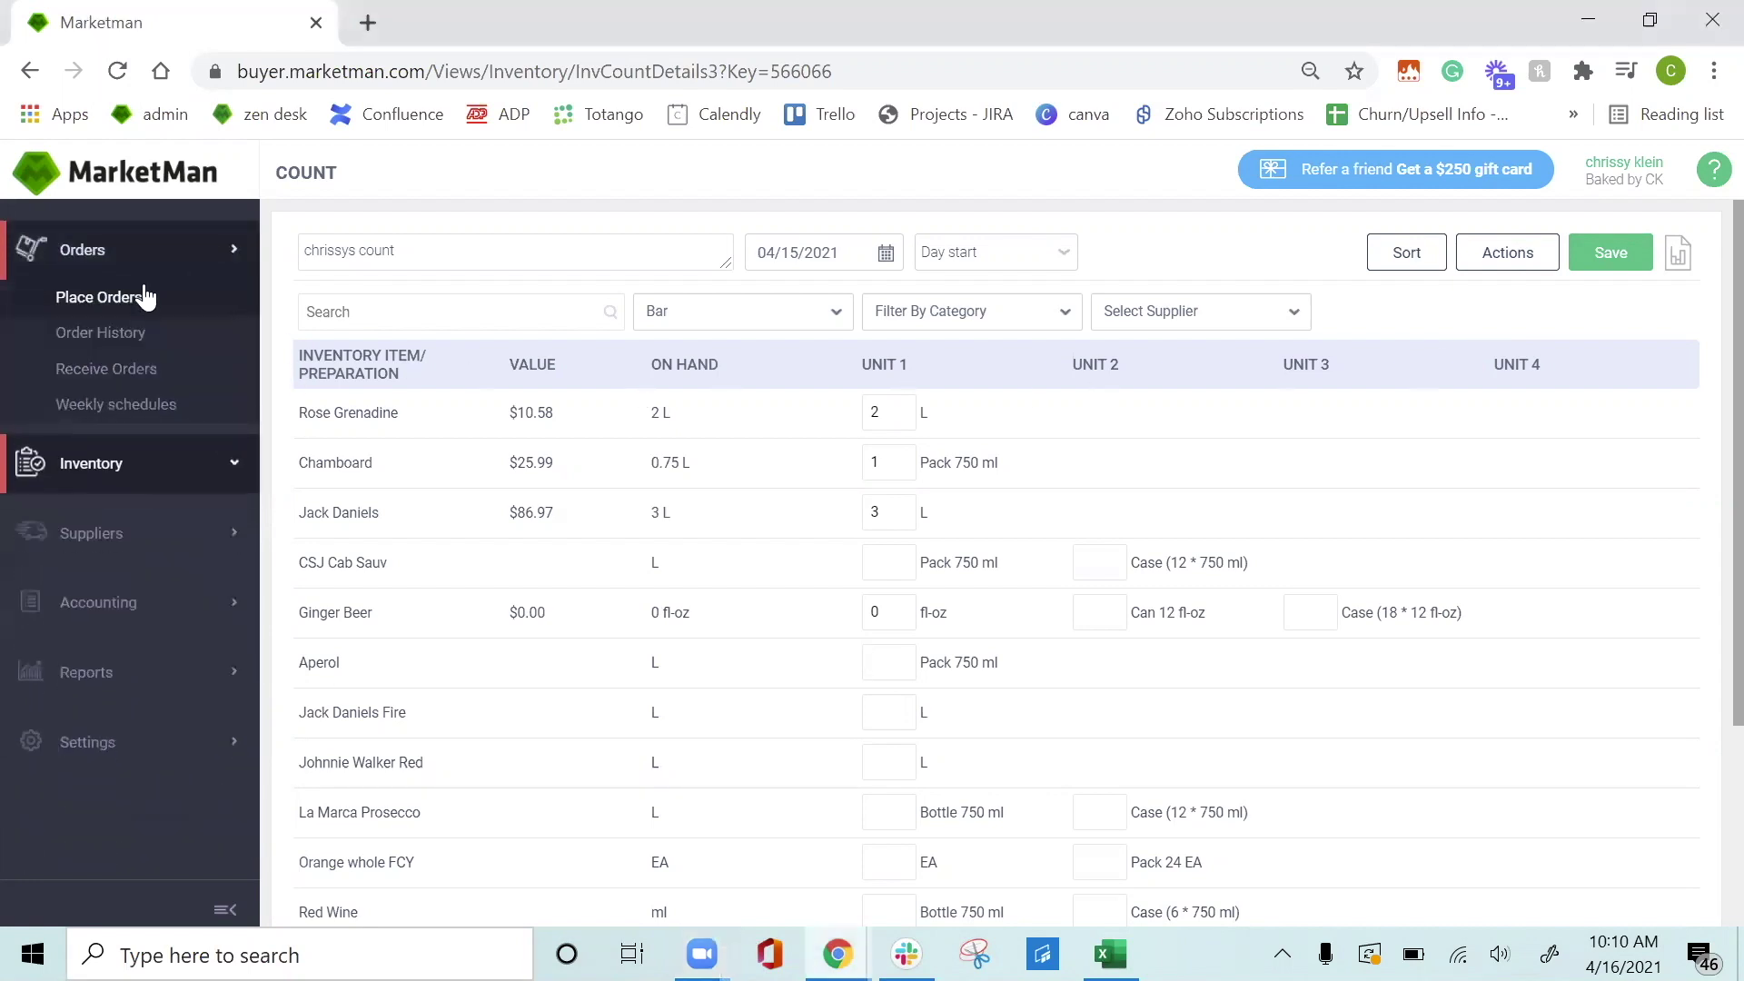
left_click(103, 311)
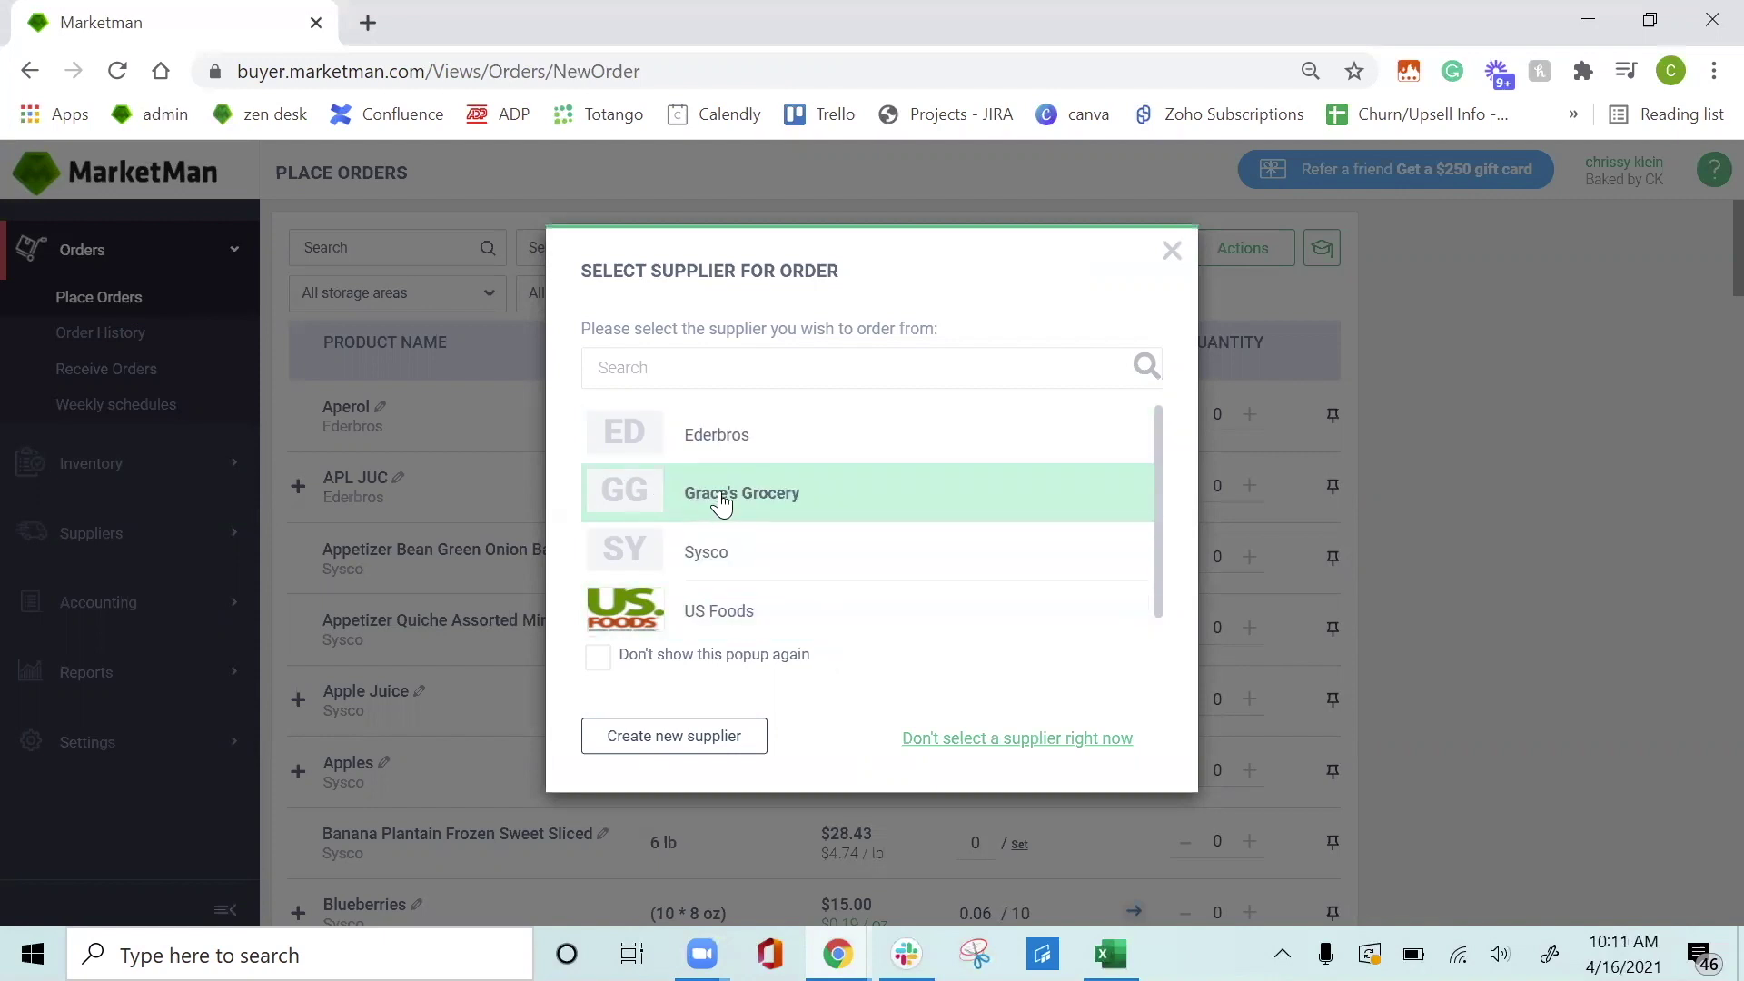
Choose Grace's Grocery as the order's supplier
left_click(816, 506)
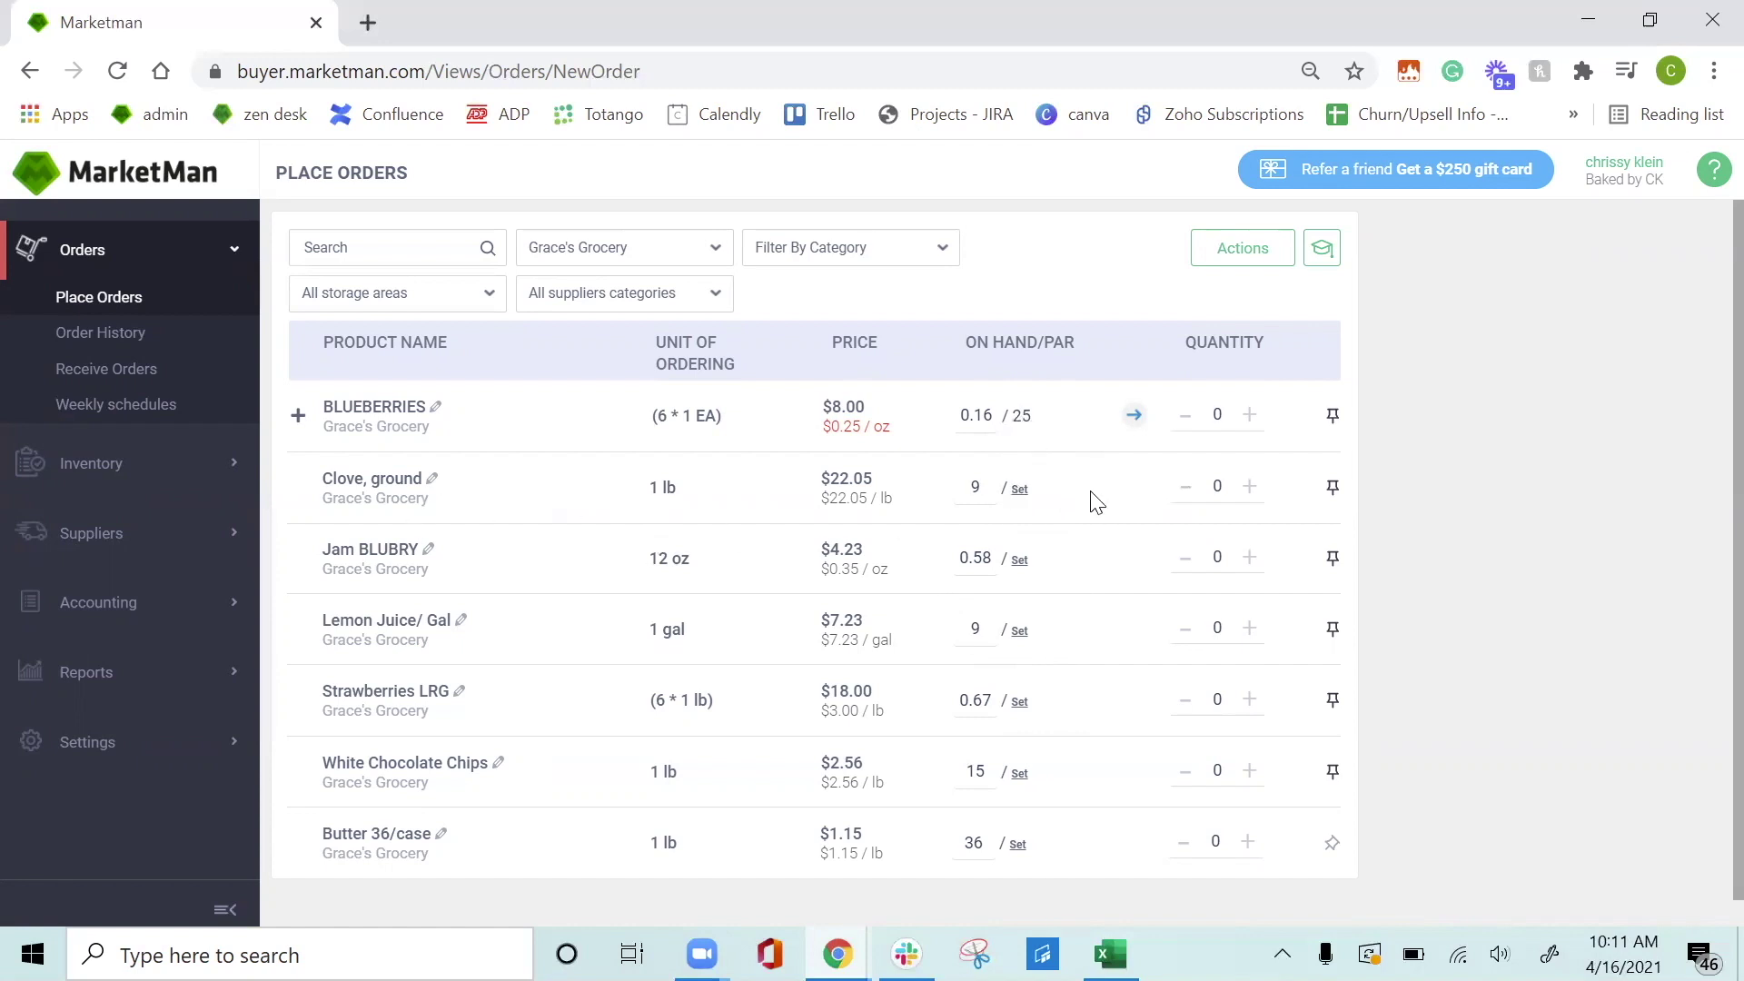
Set Clove, ground's par to 7 and fill the order to par: 25 Blueberries, $200.00
left_click(1018, 494)
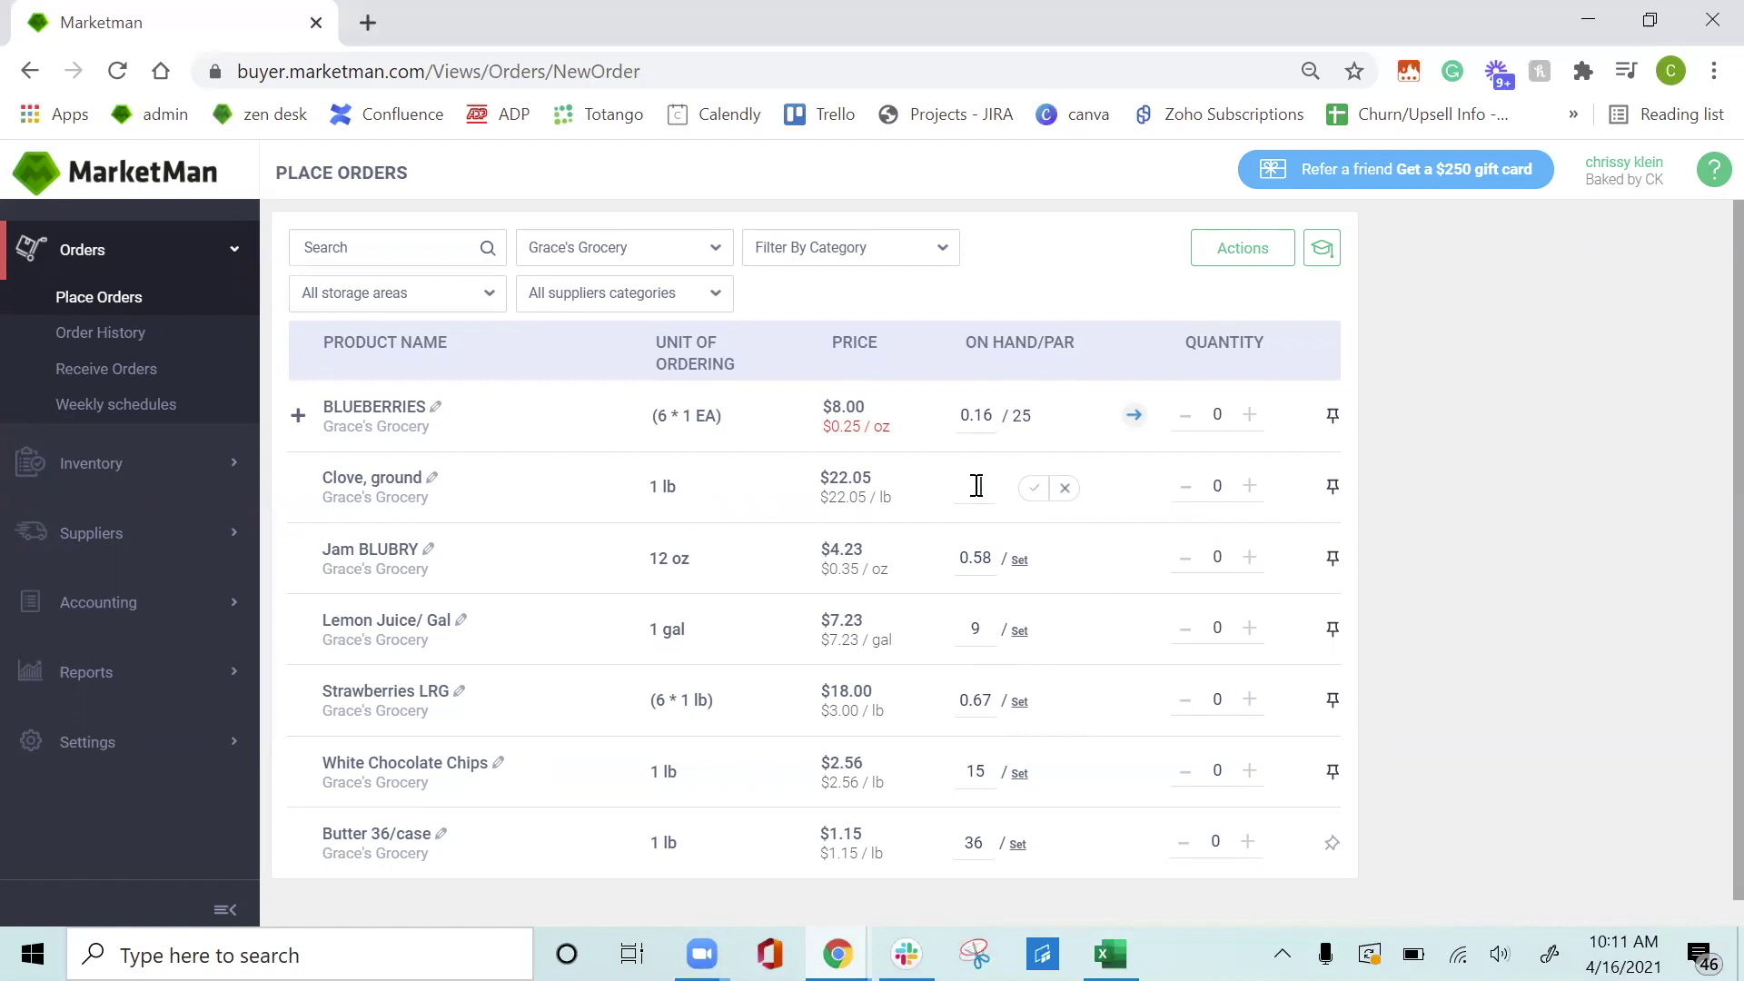
left_click(1043, 491)
left_click(1134, 417)
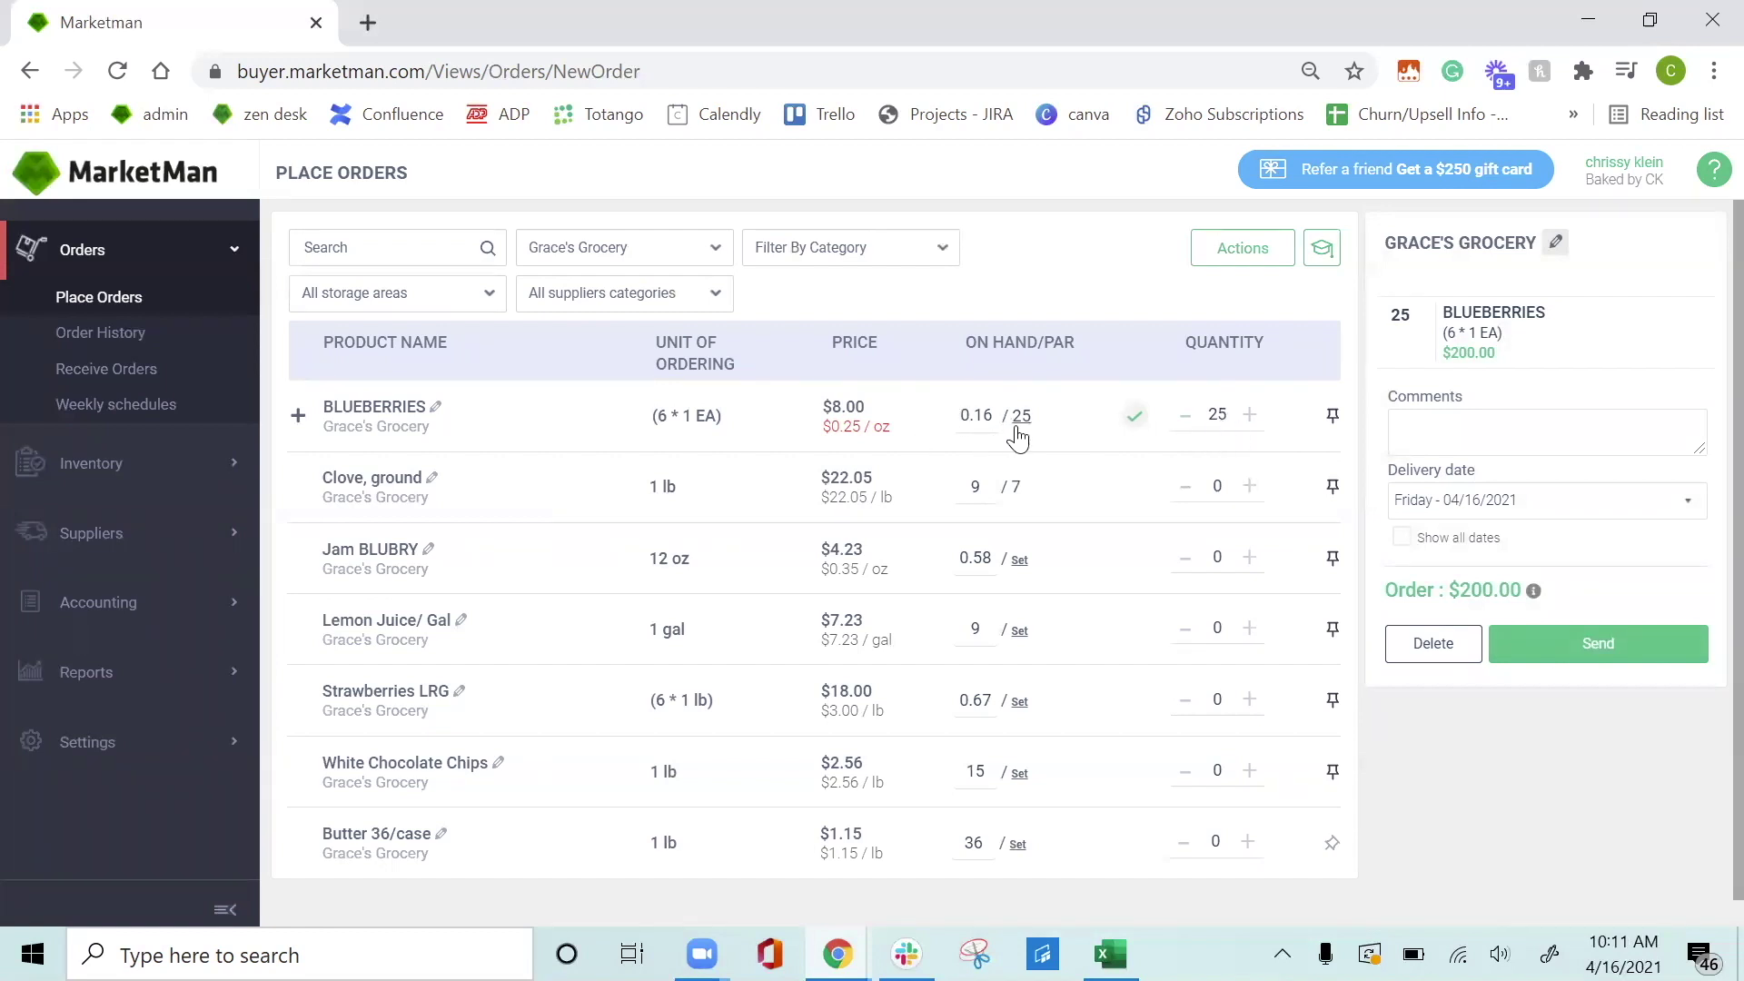
left_click(1259, 257)
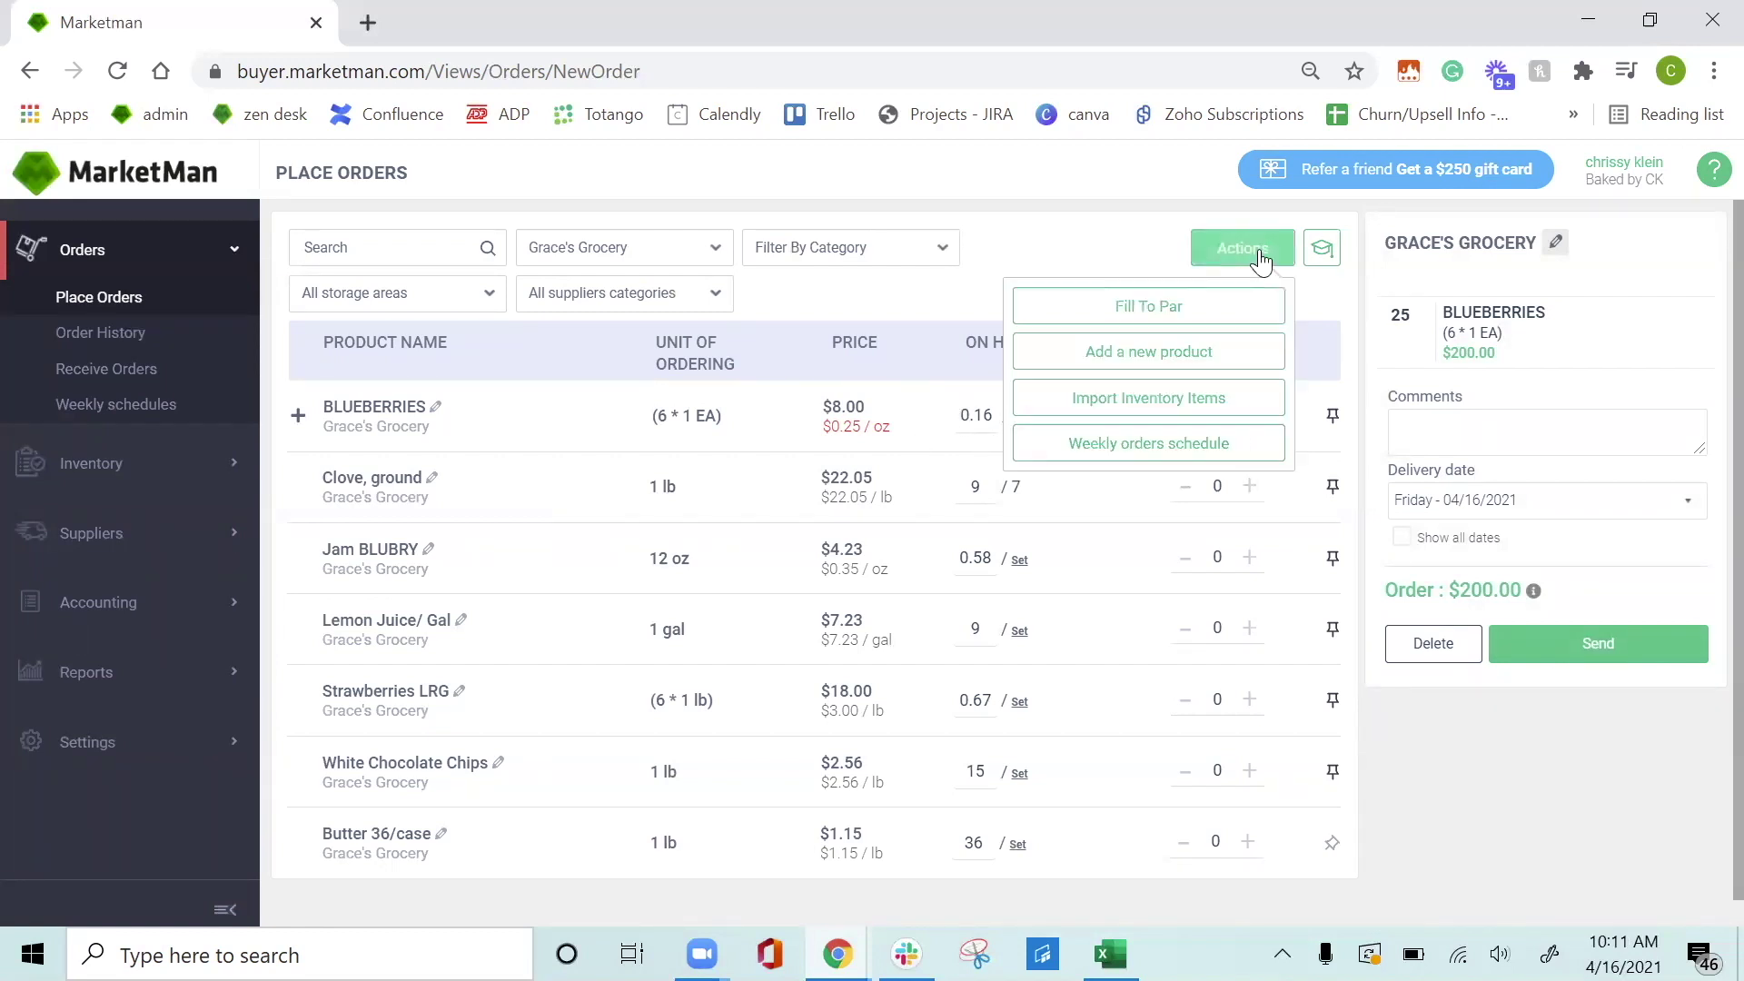
left_click(1172, 308)
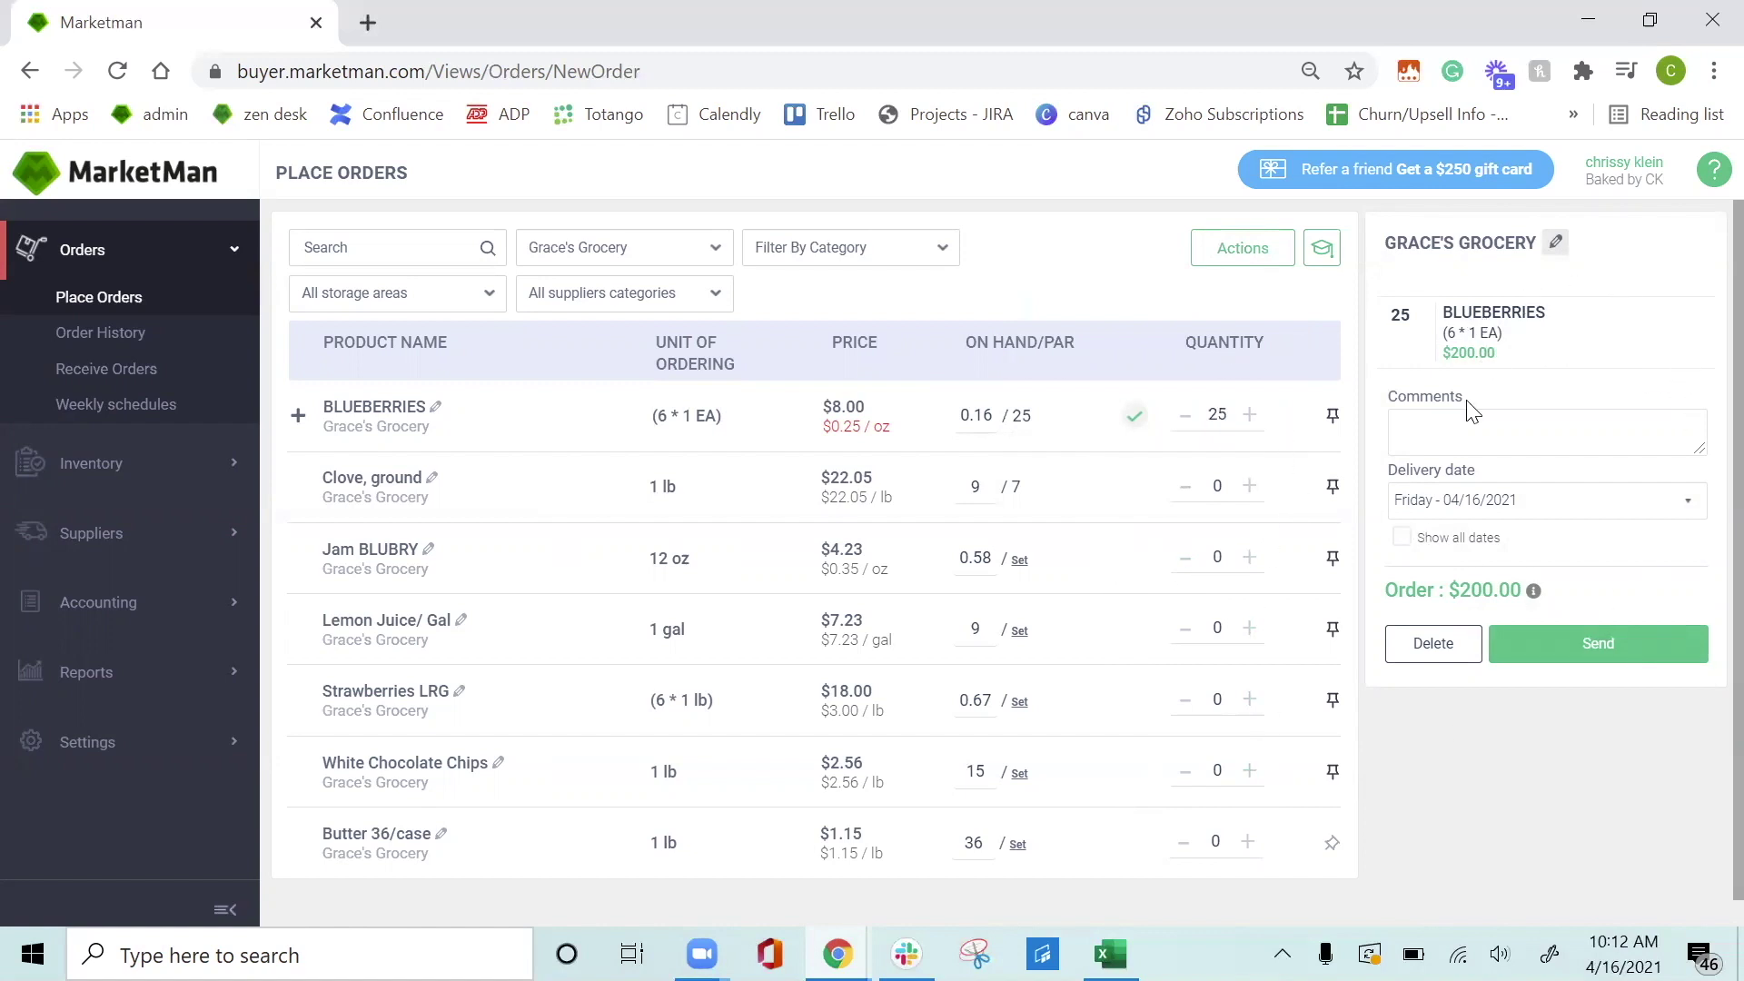
Review and save the Grace's Grocery supplier details
left_click(1556, 244)
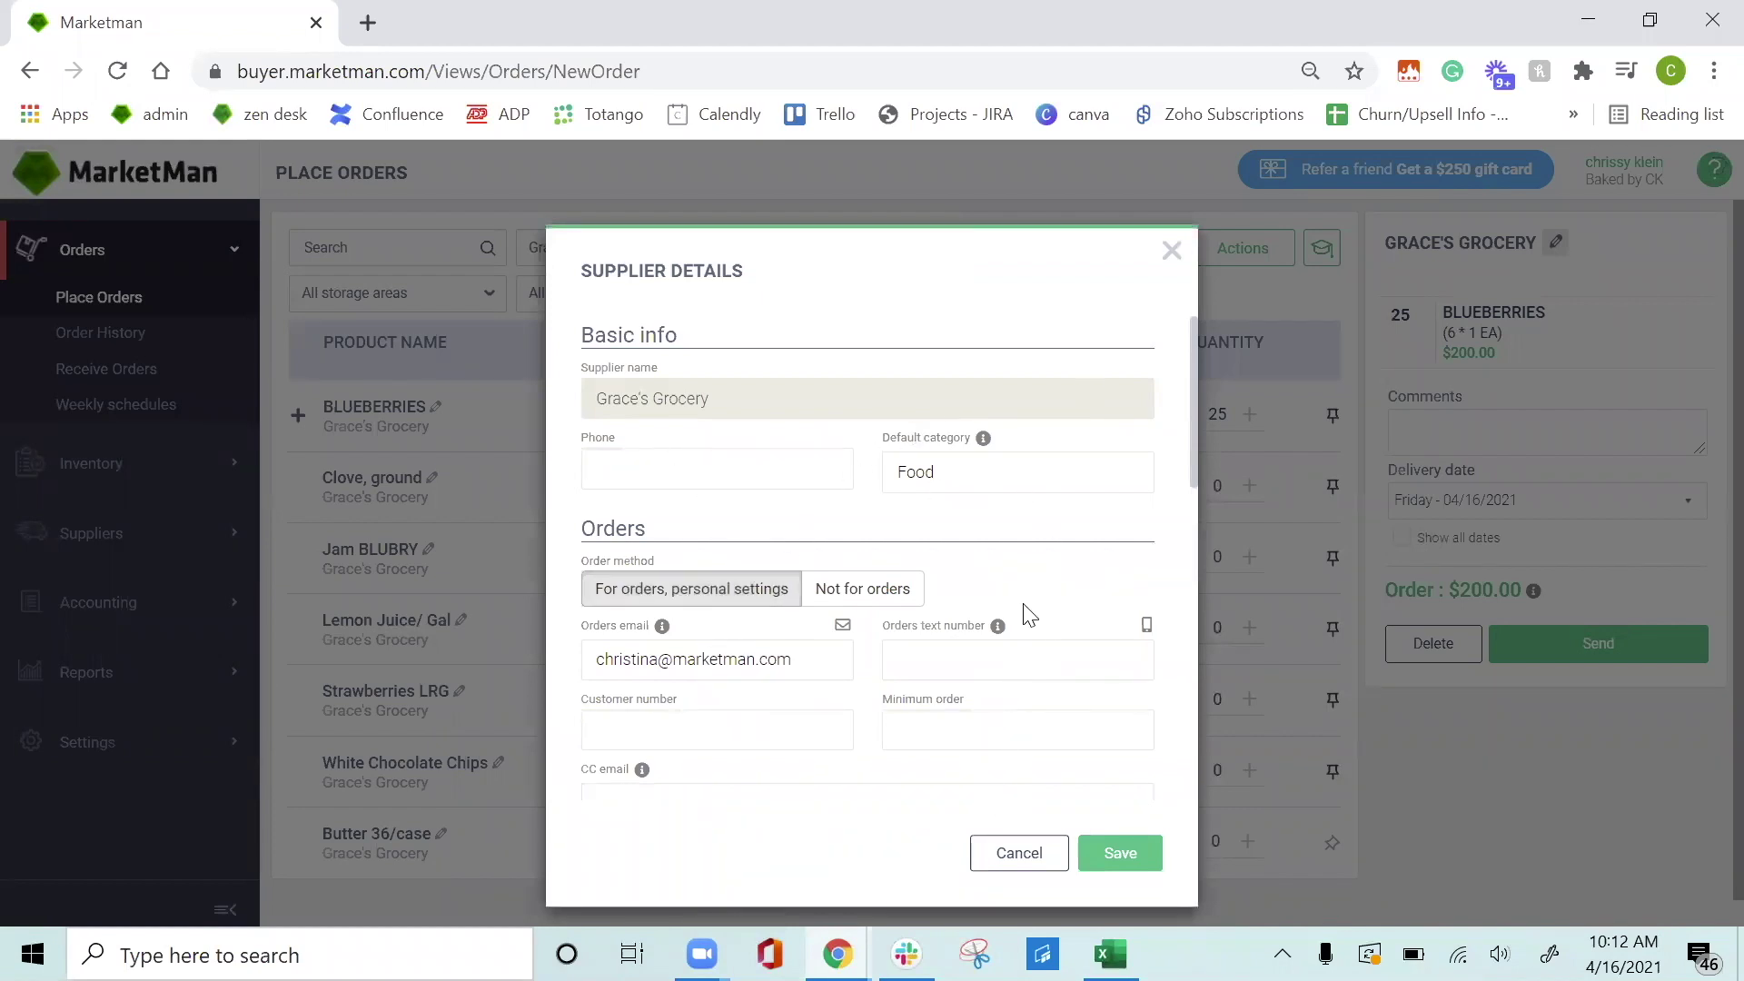
scroll(1050, 490, "down", 3)
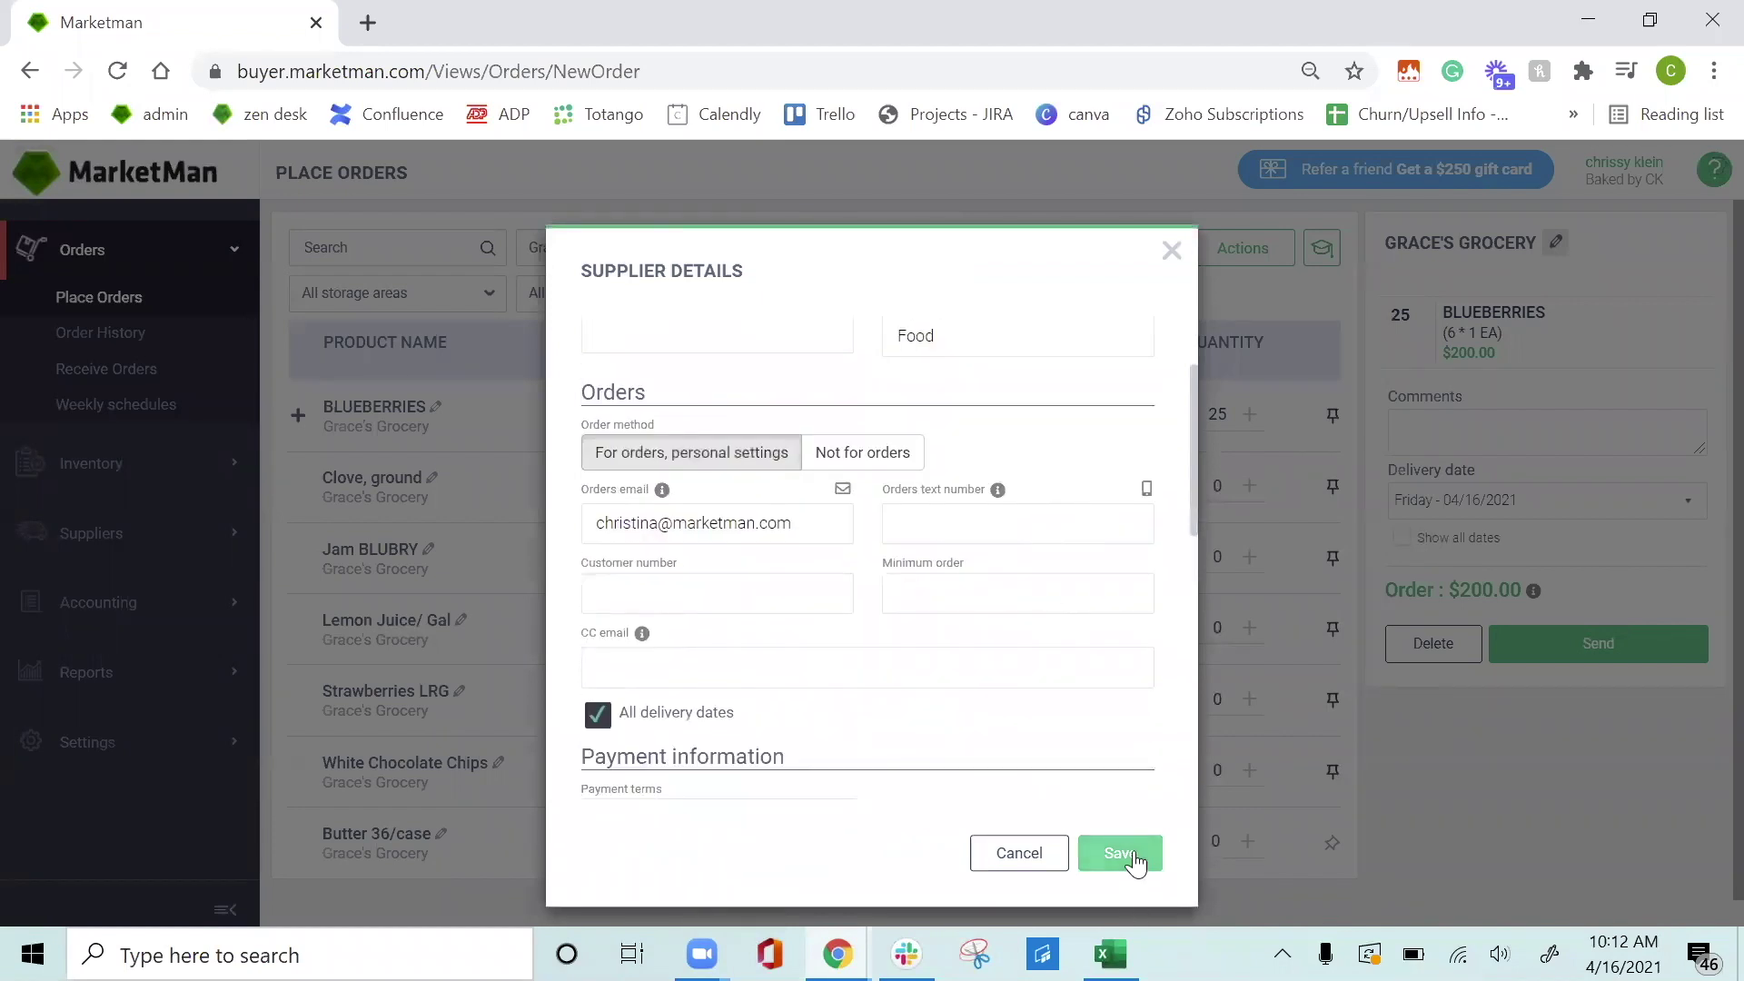
left_click(1121, 854)
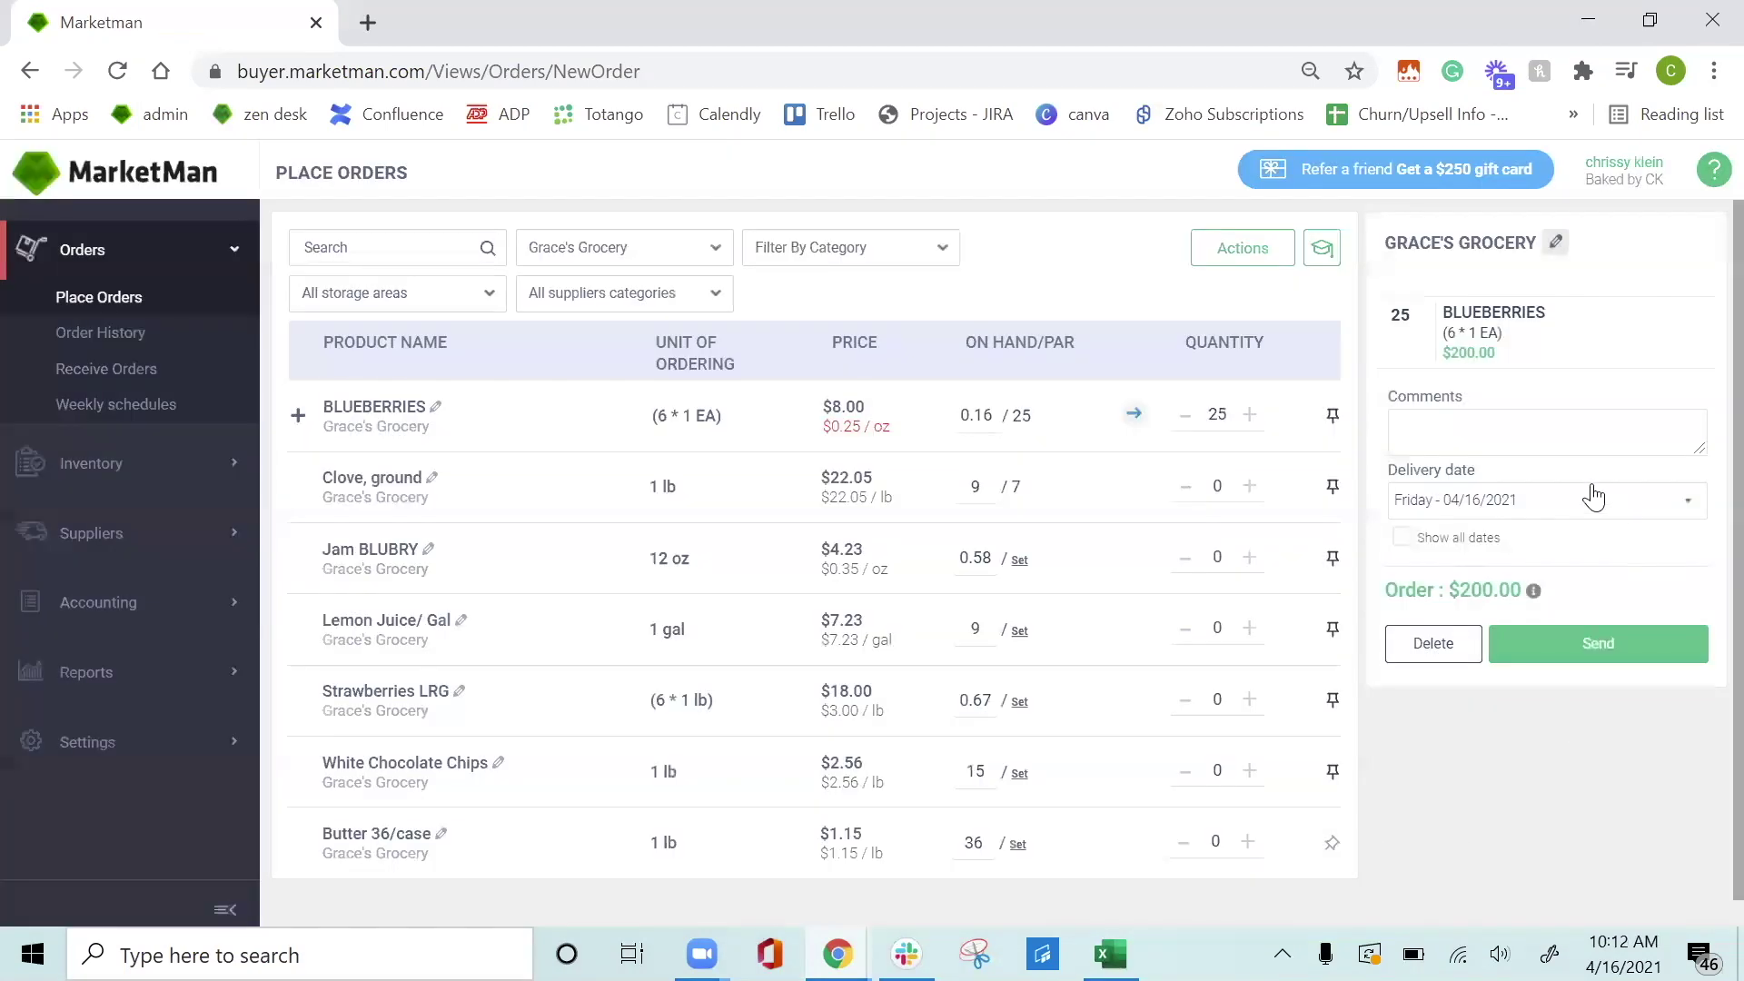
Send the order with comment 'no green ones please!' for Friday 04/16/2021 delivery
left_click(1432, 439)
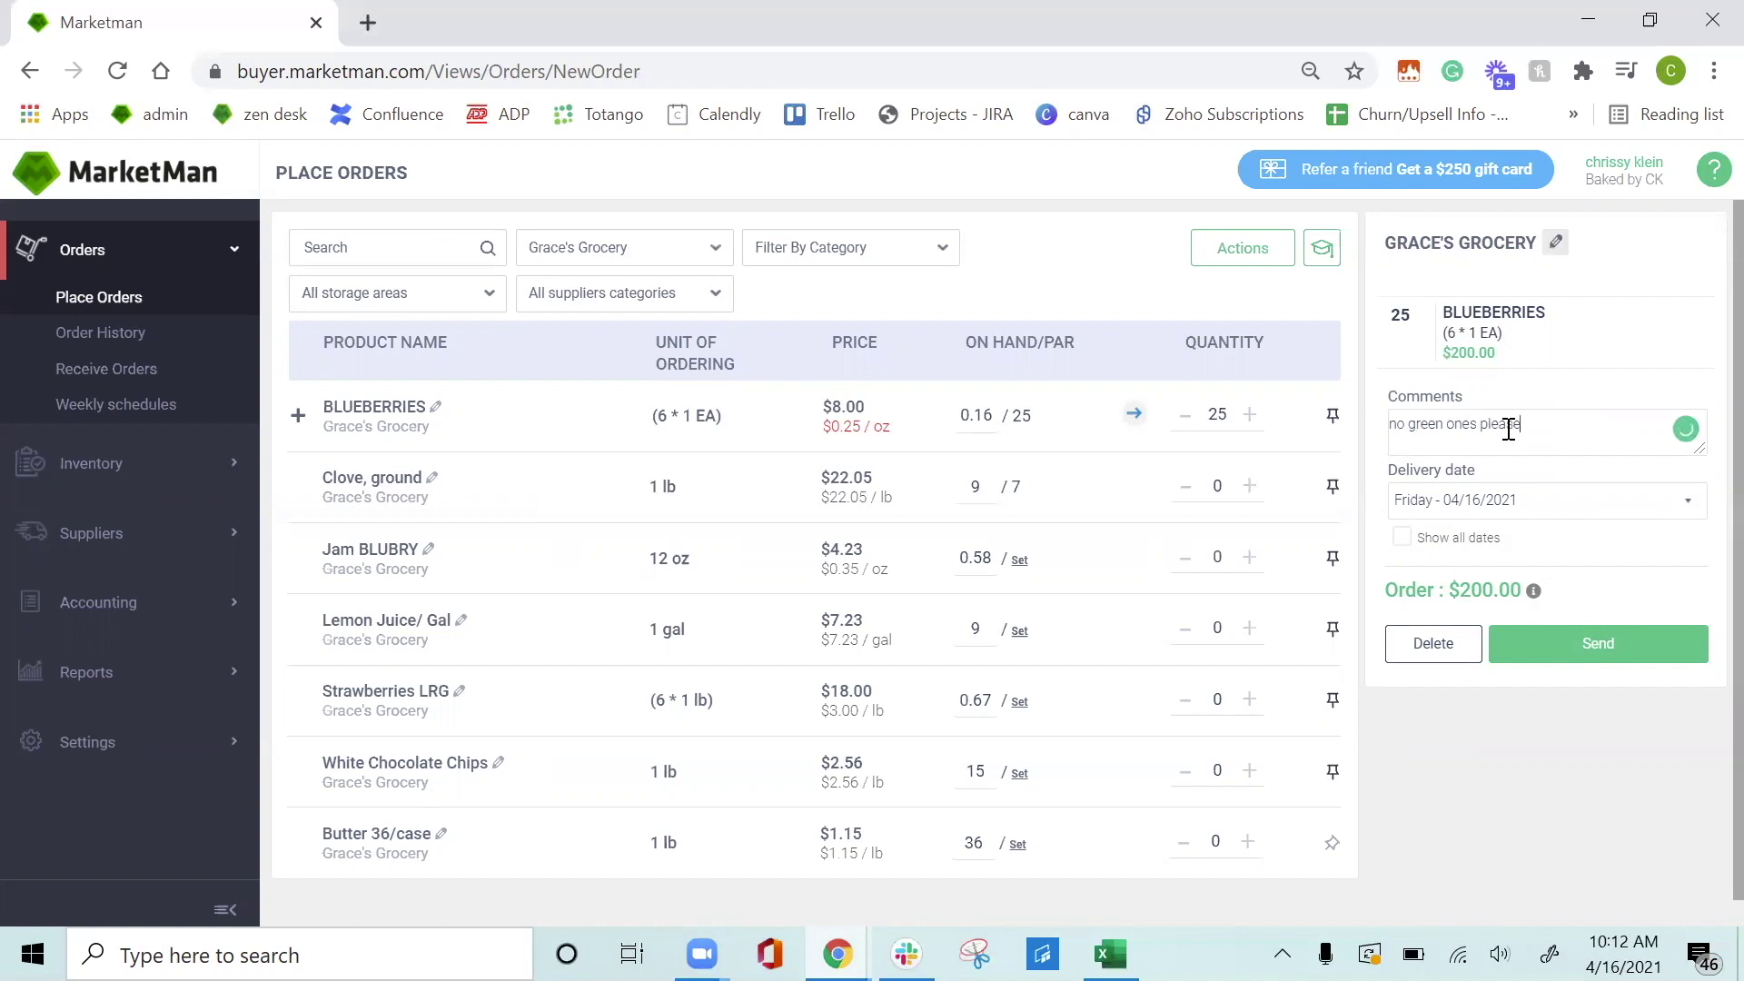
type("!")
left_click(1580, 513)
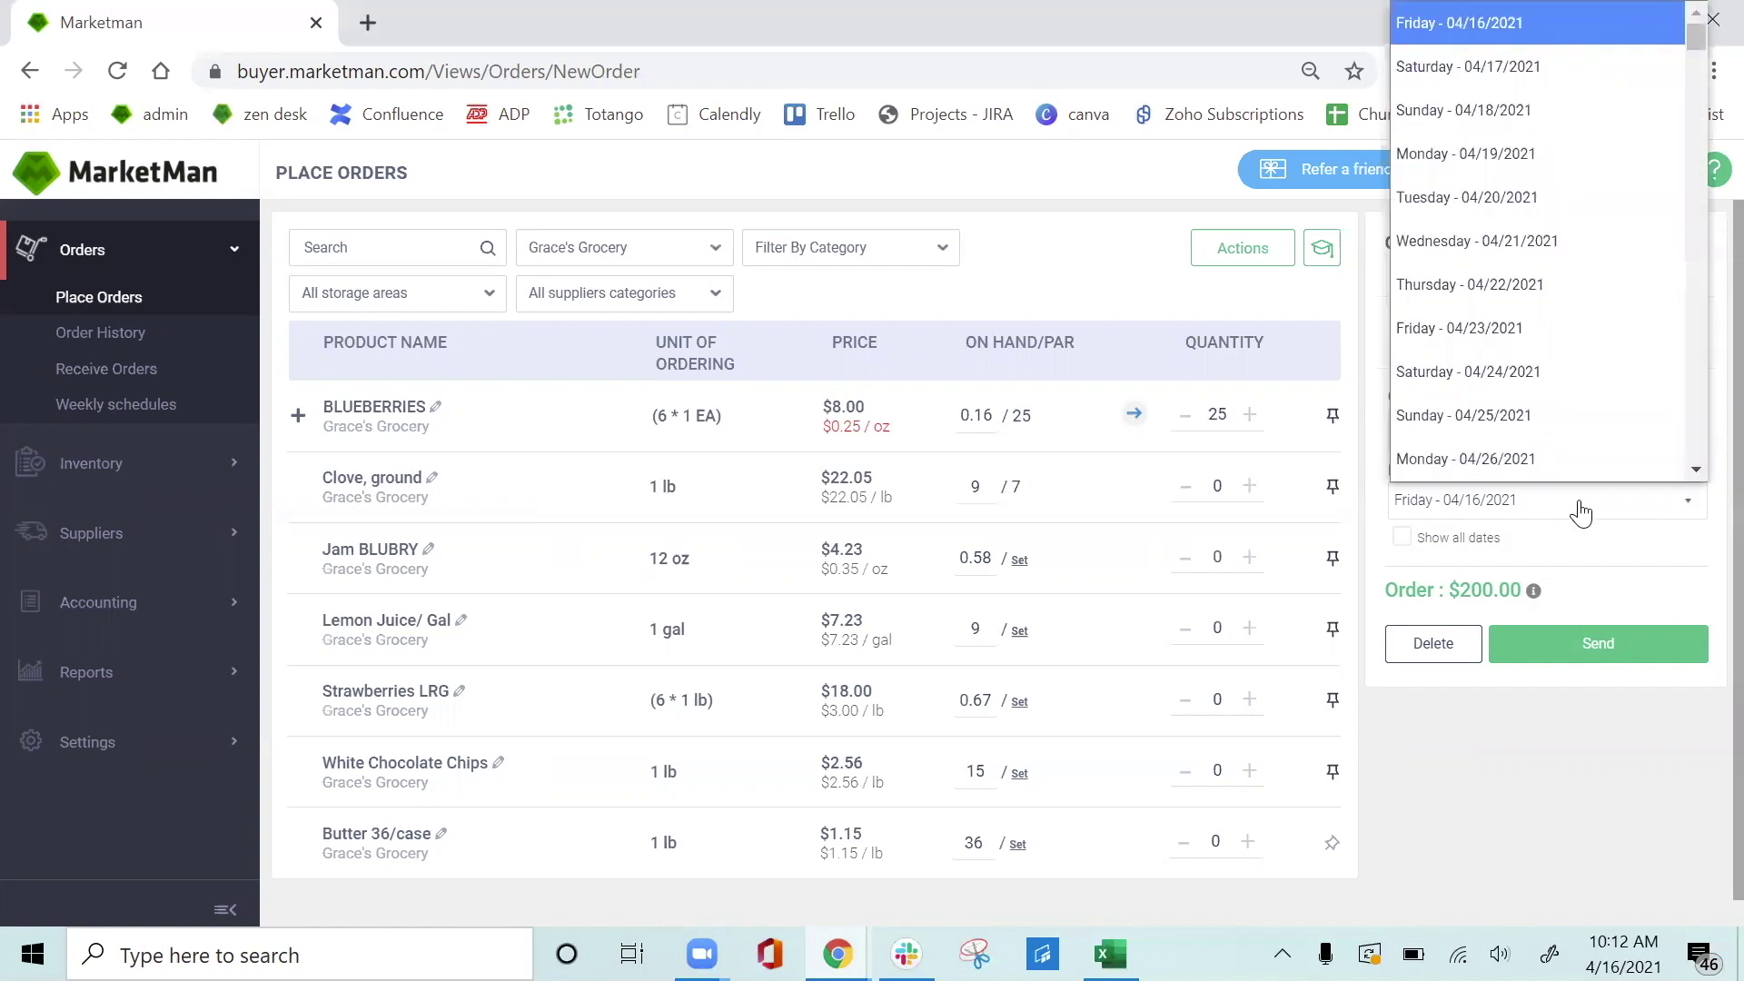
scroll(1535, 272, "down", 1)
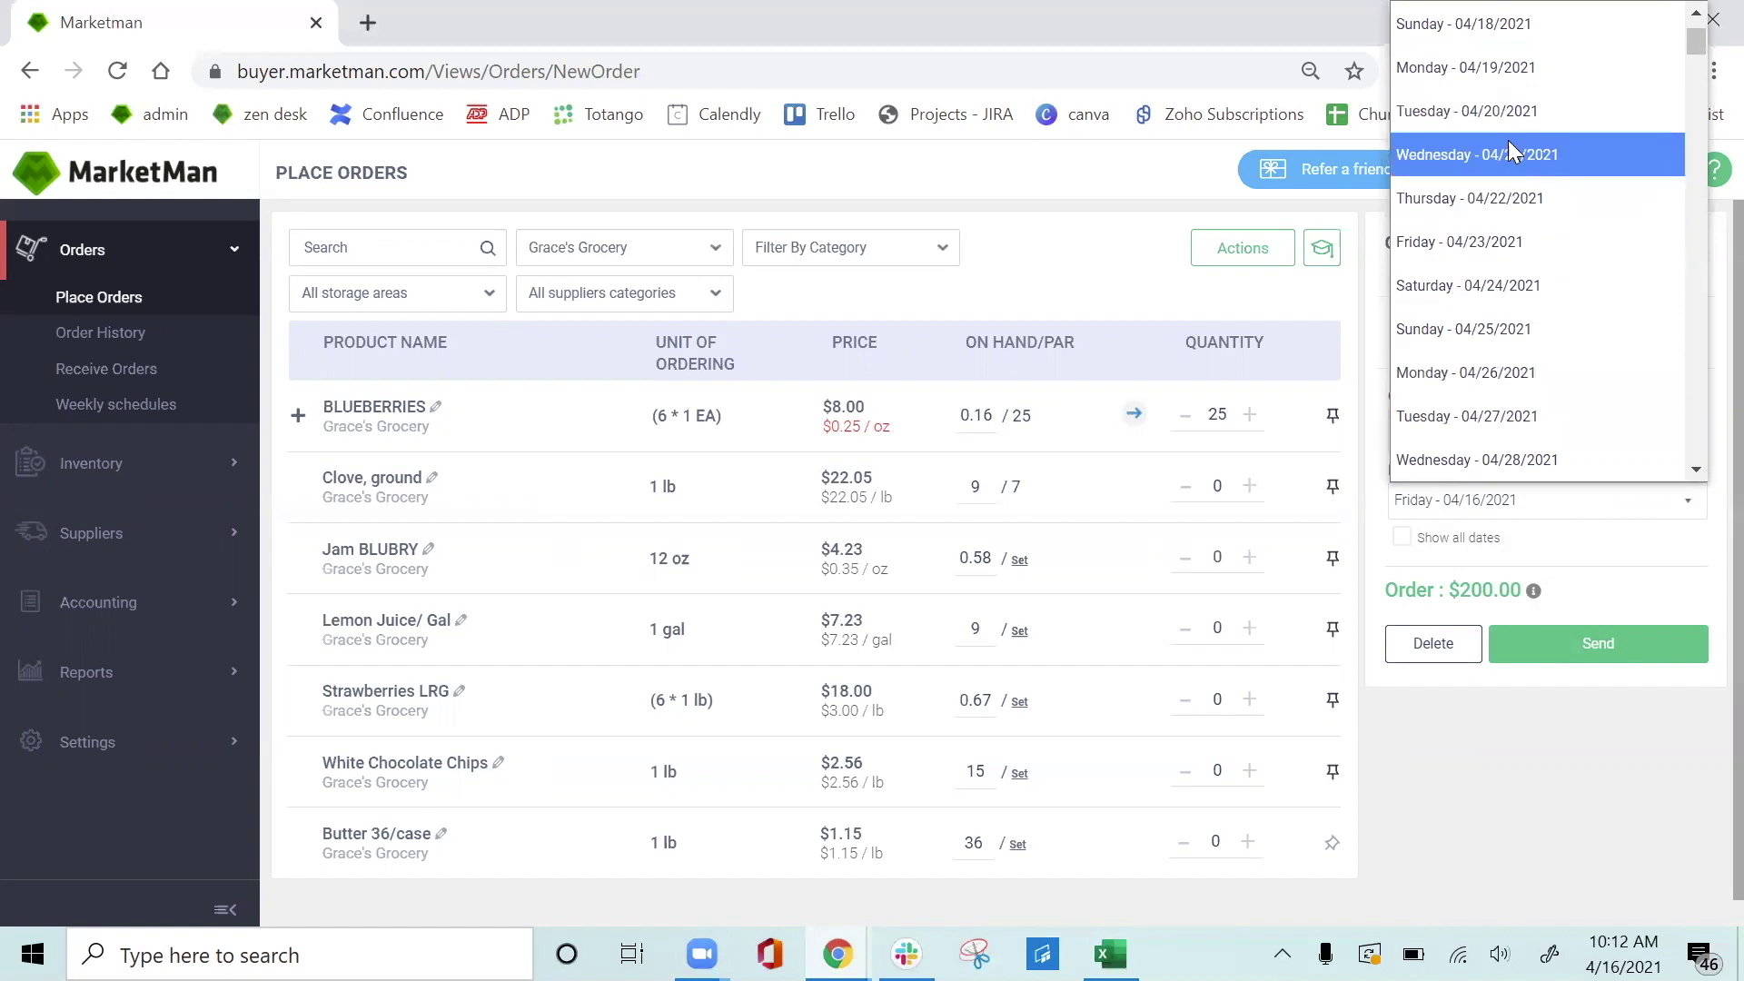
left_click(1605, 549)
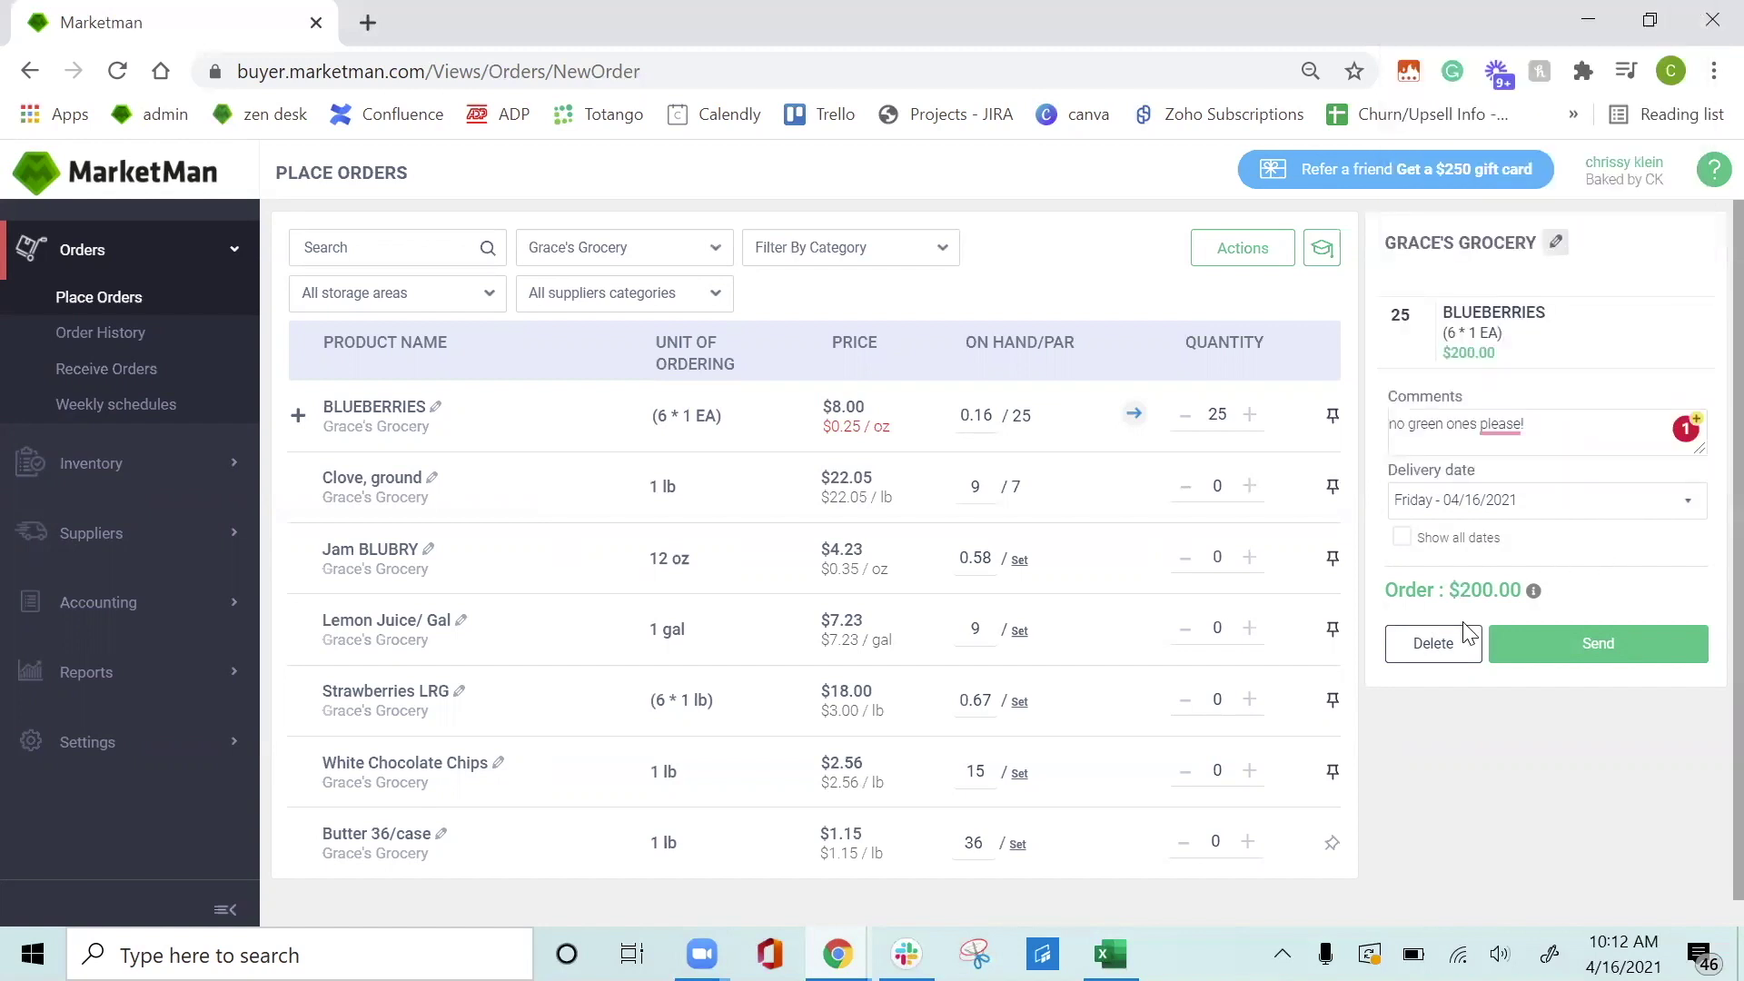
left_click(1601, 649)
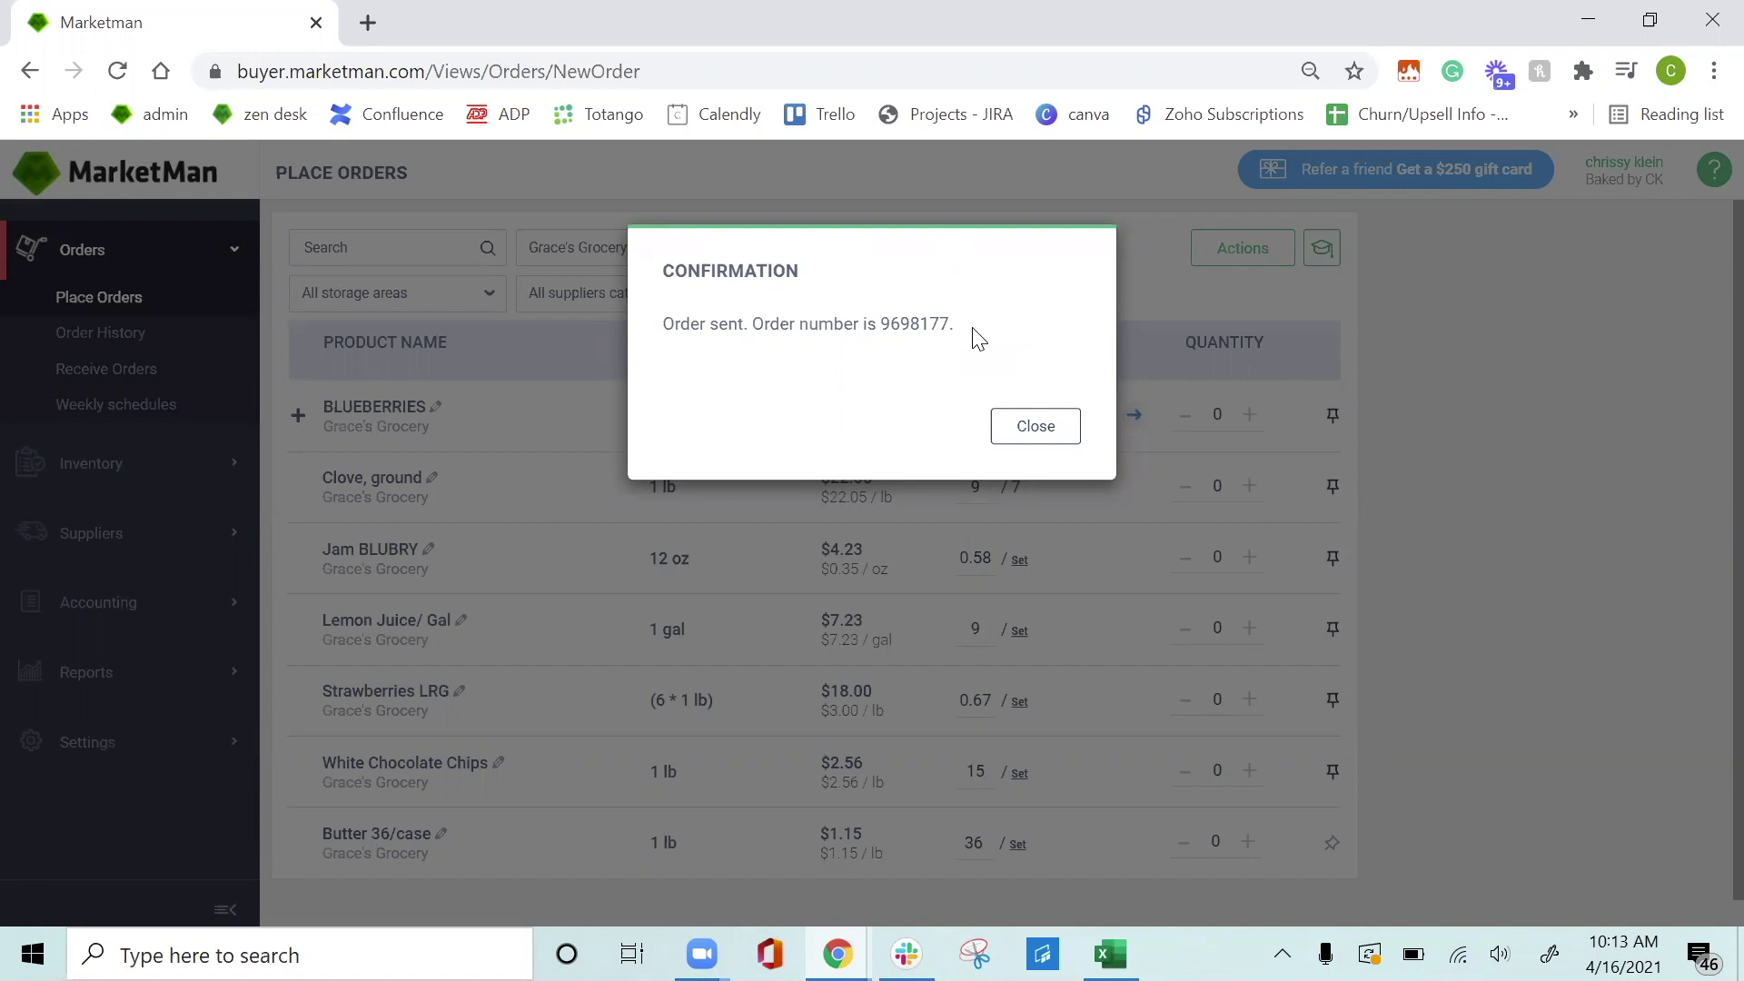
left_click(1033, 423)
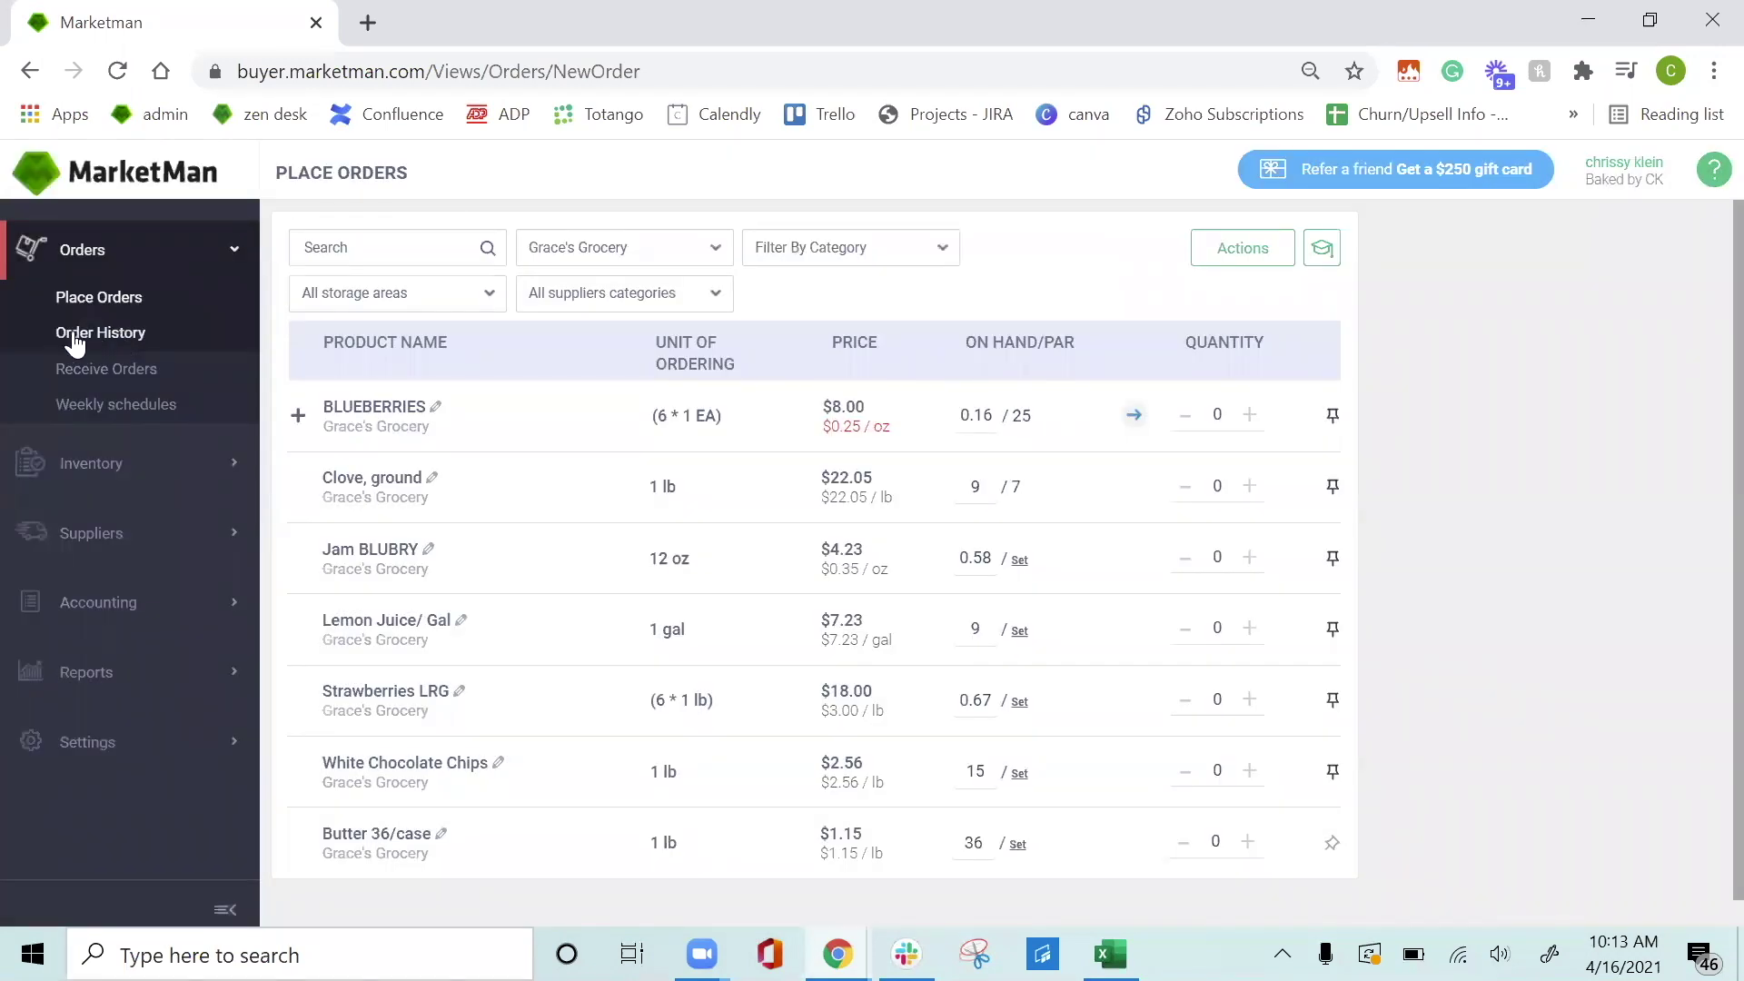
Open Order History to see the new $200.00 Grace's Grocery order listed as Sent
left_click(73, 339)
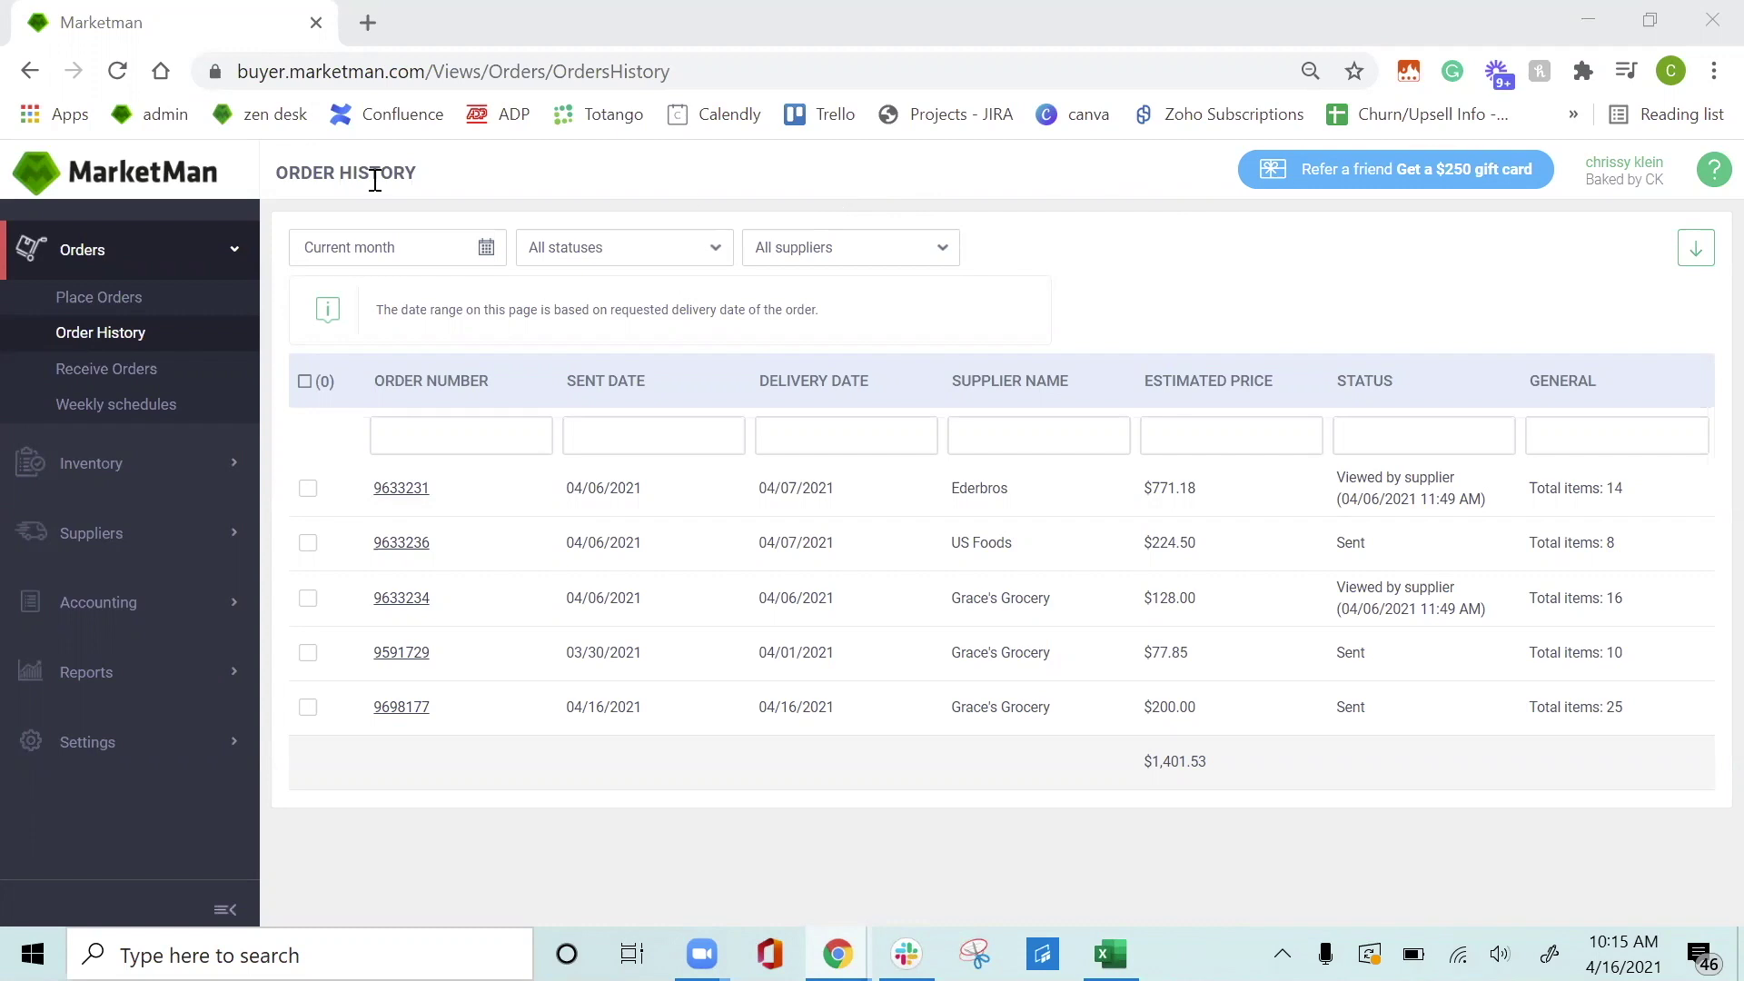
Try receiving the February Ederbros order with an invoice, then return to the Receive Orders list
left_click(122, 386)
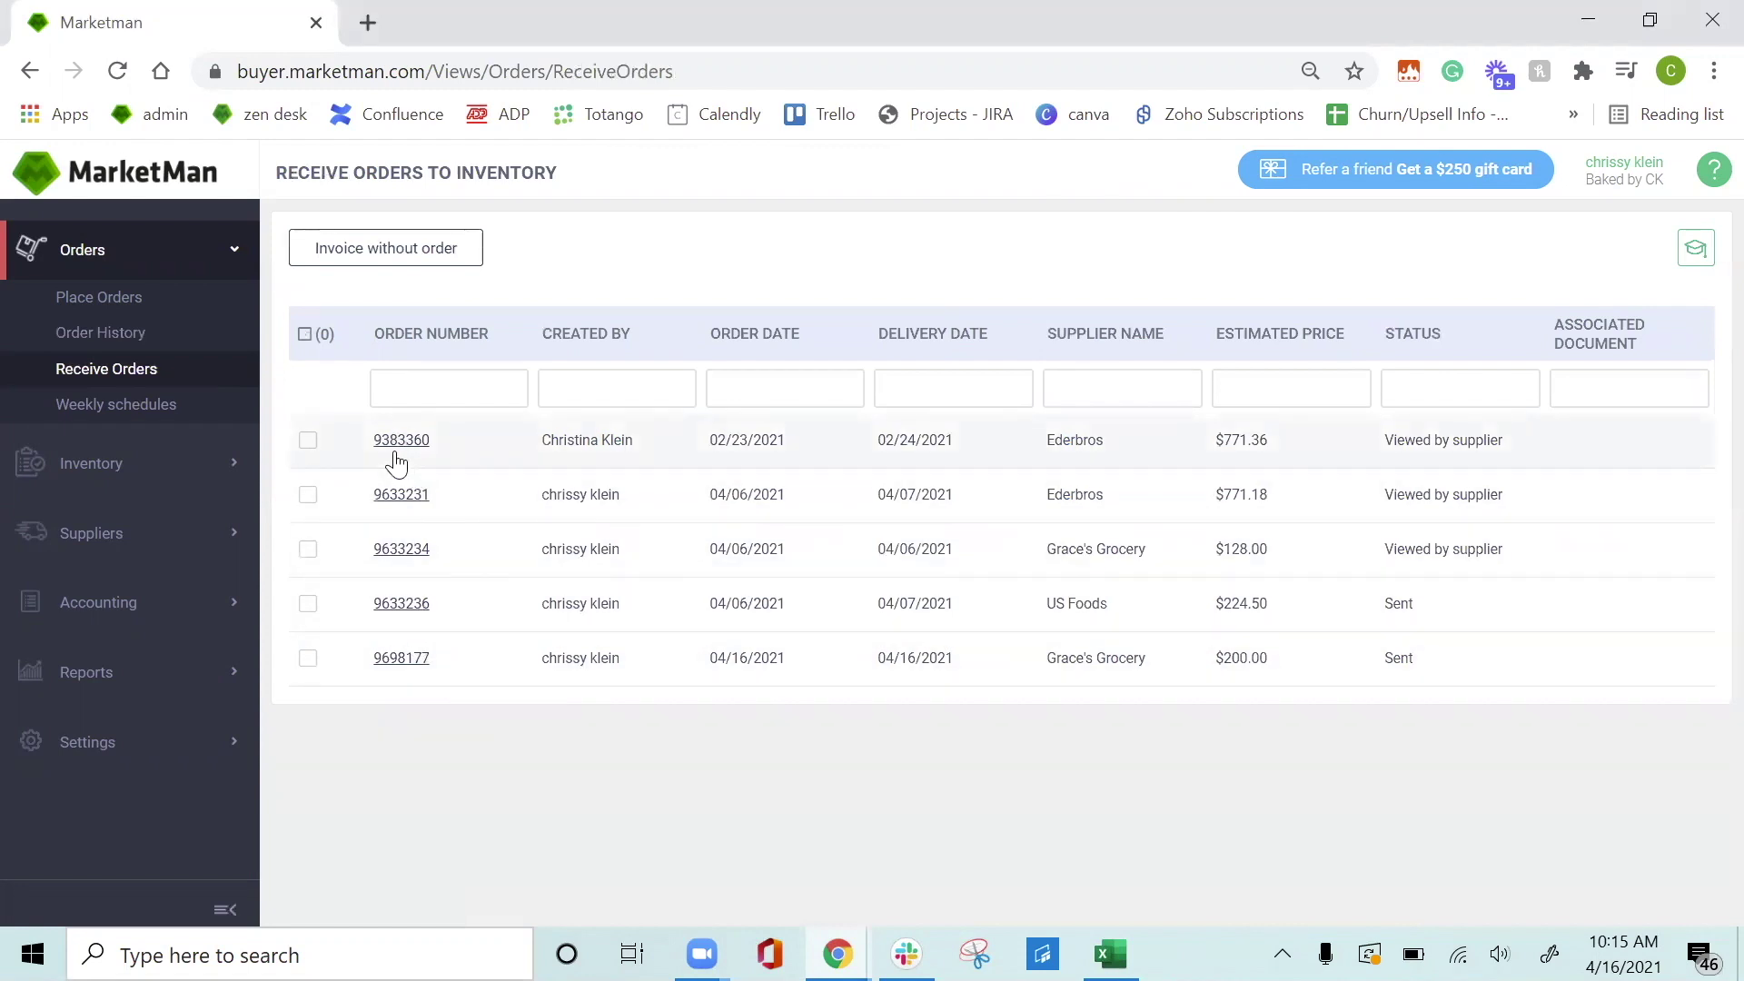
left_click(401, 440)
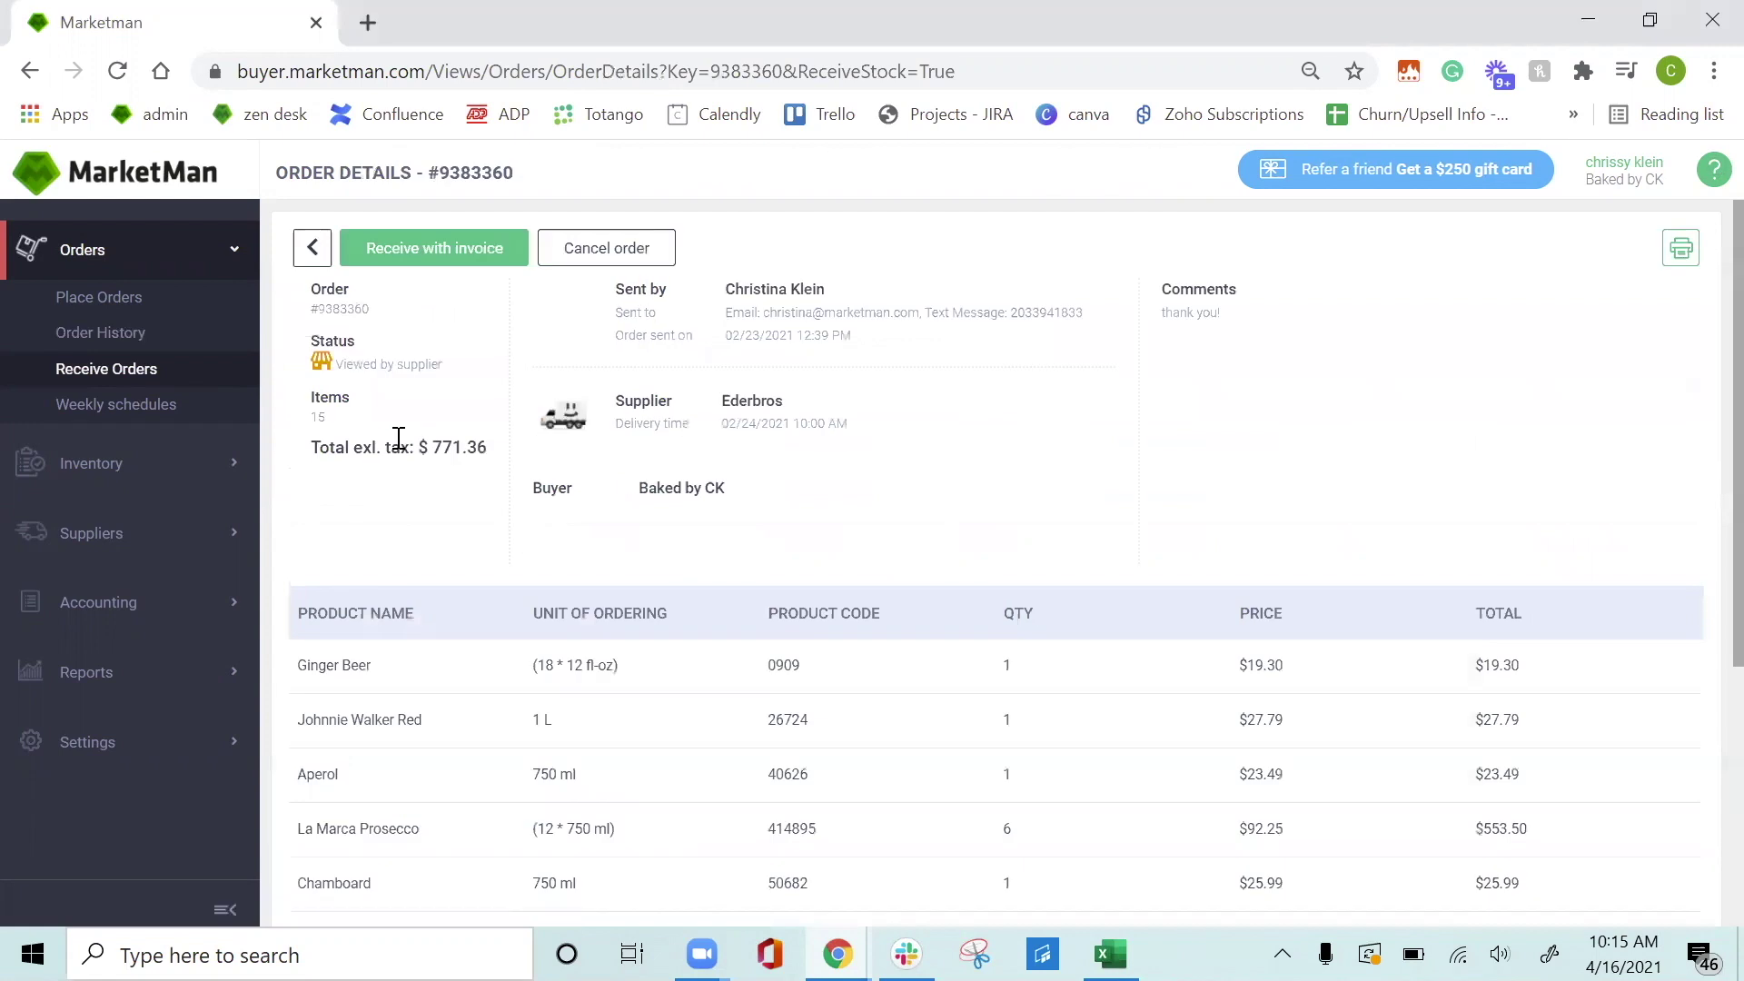
left_click(473, 258)
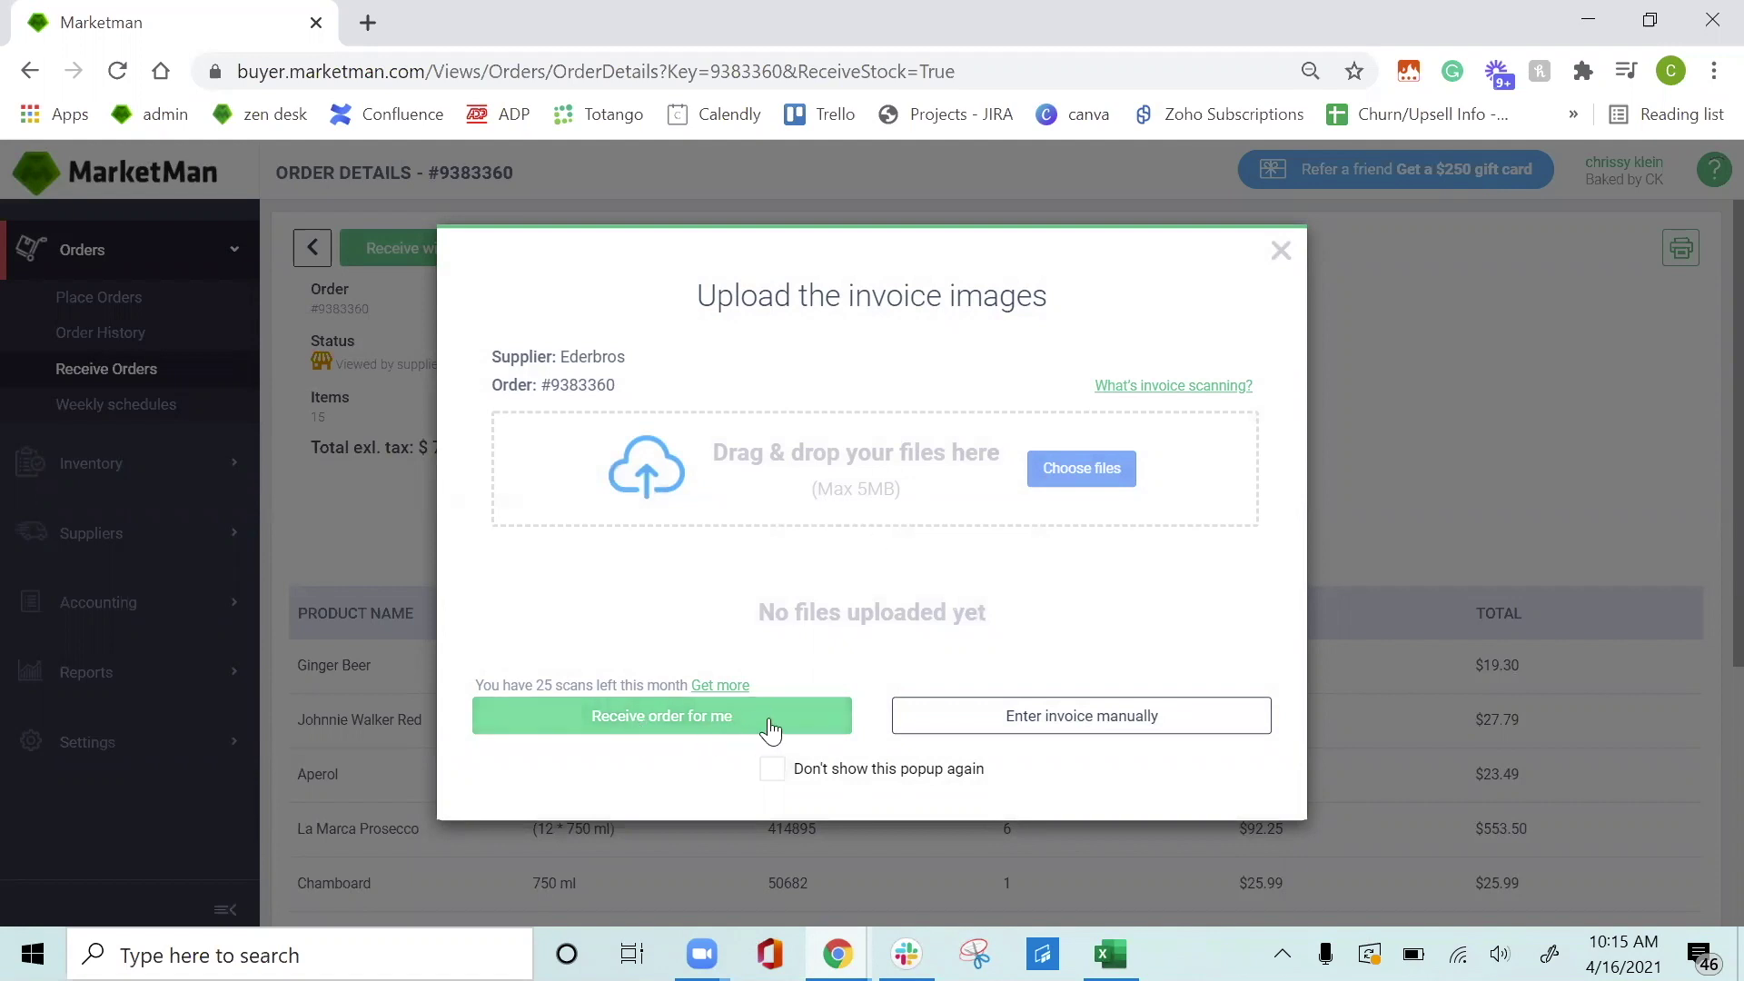
left_click(1280, 250)
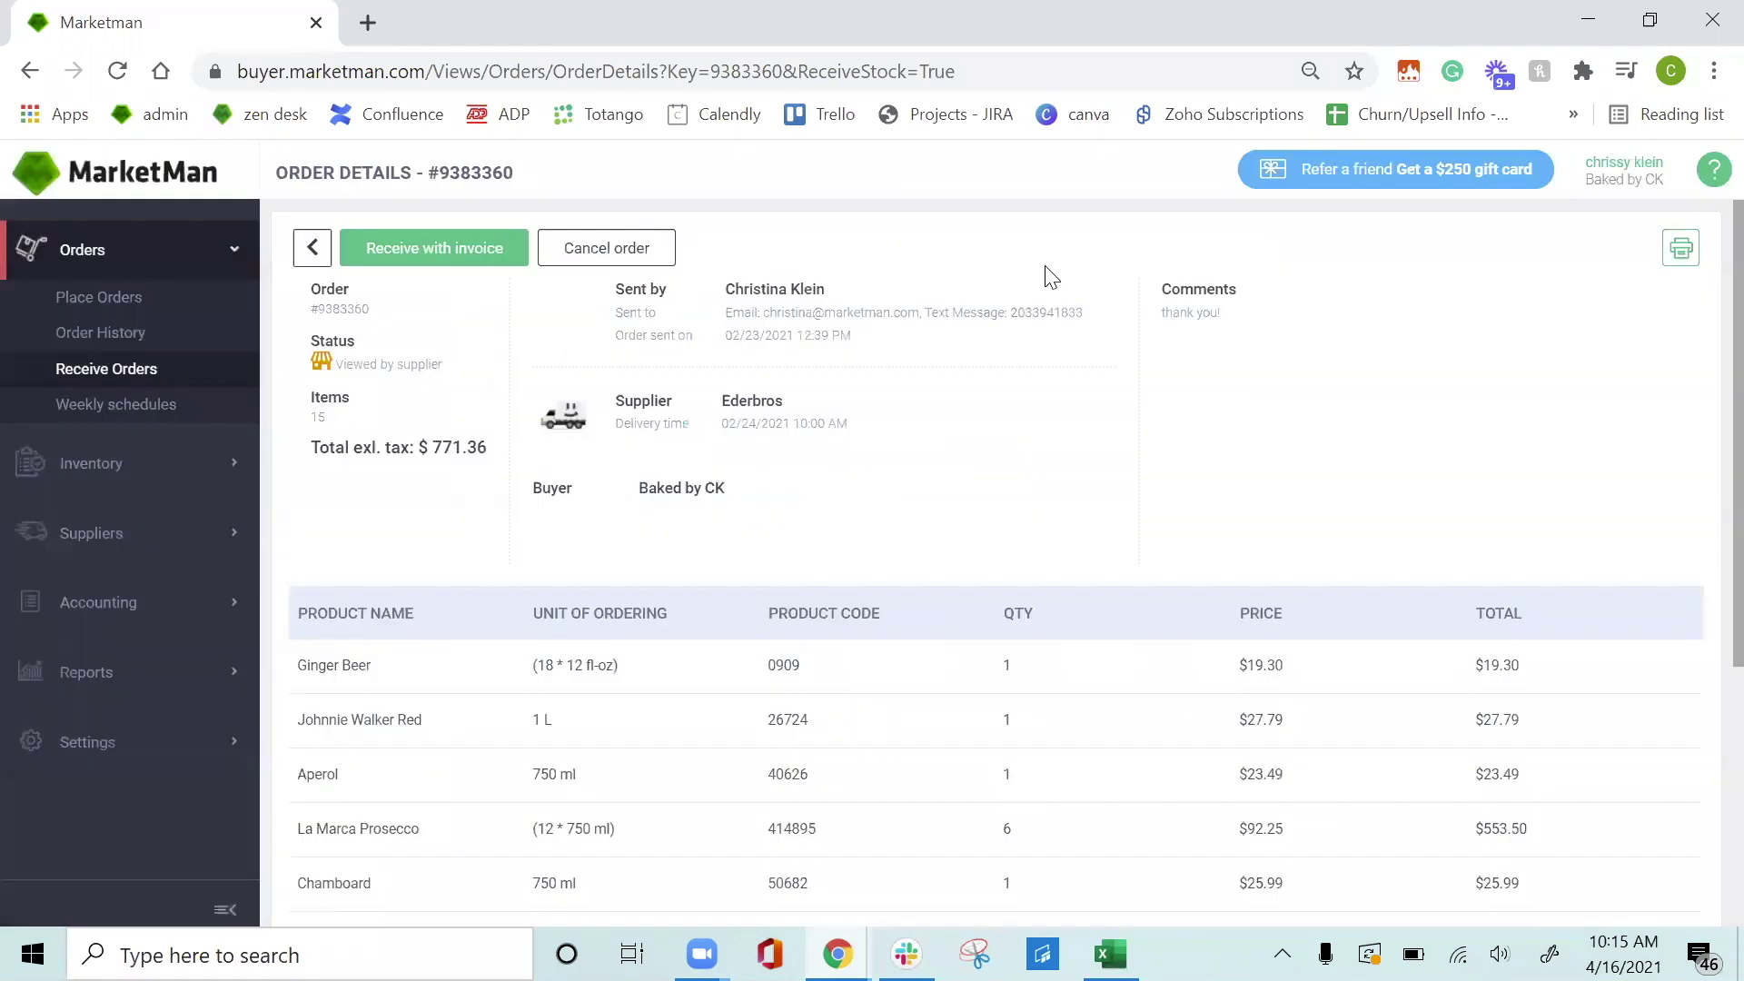
left_click(105, 381)
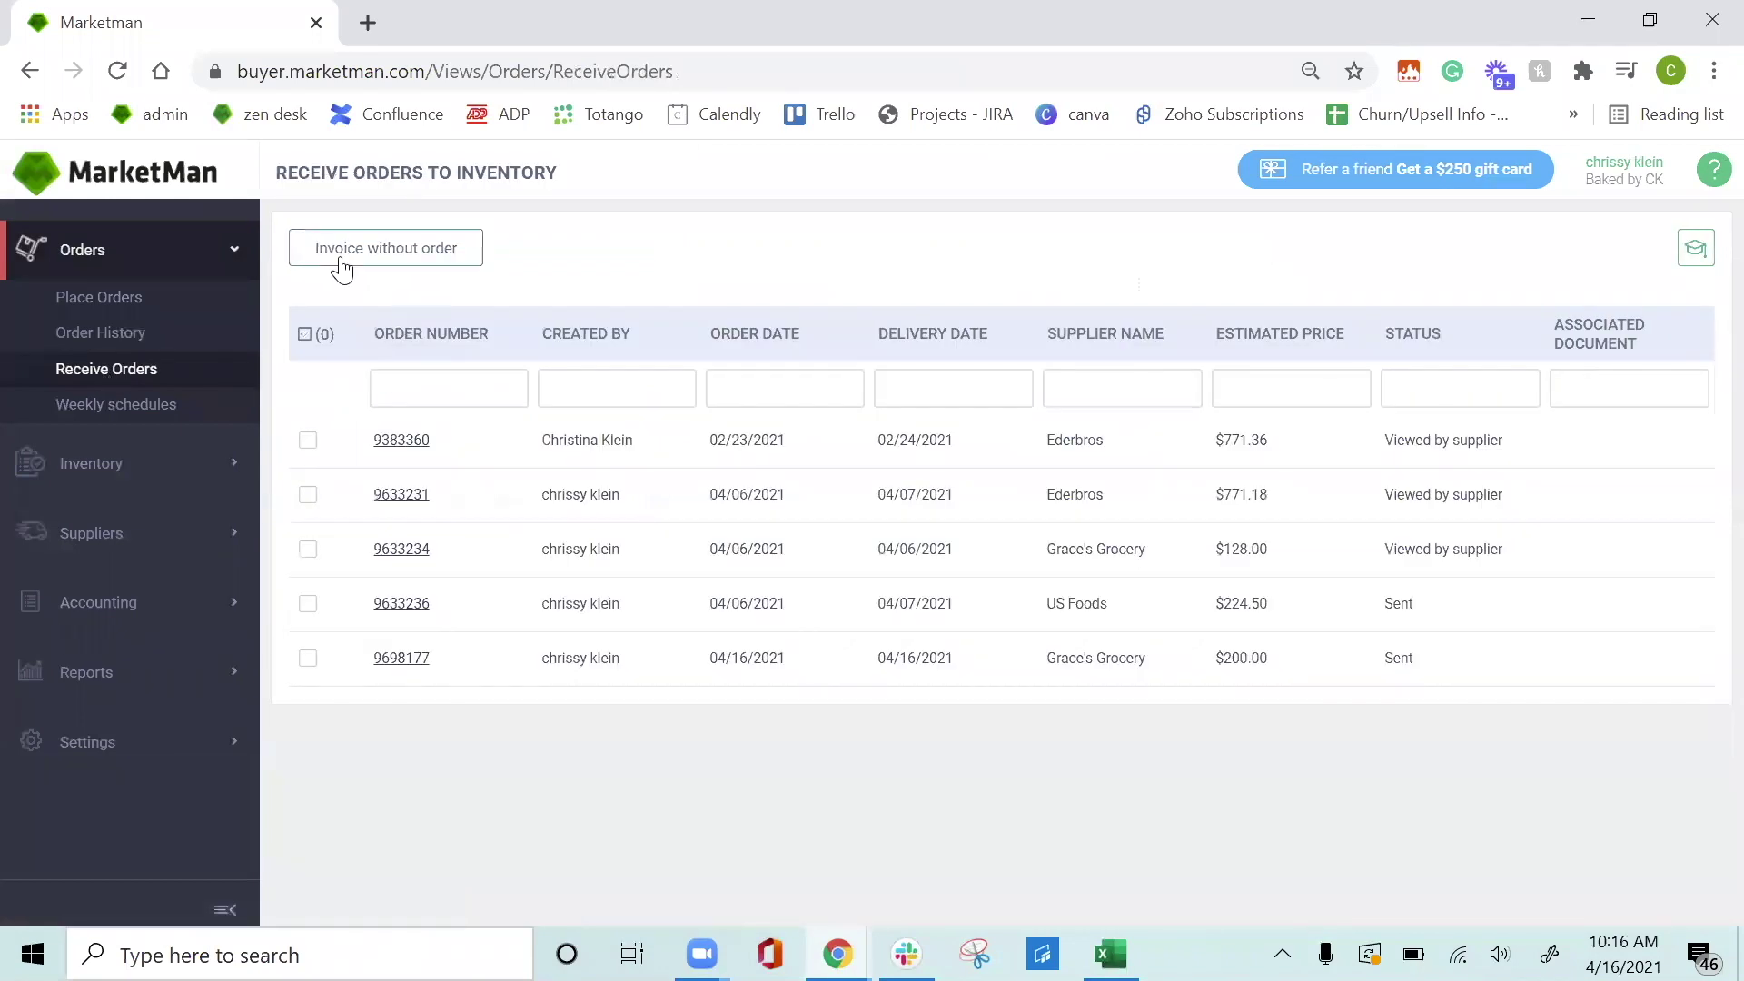
Start a manually entered invoice without an order for supplier Grace's Grocery
left_click(429, 261)
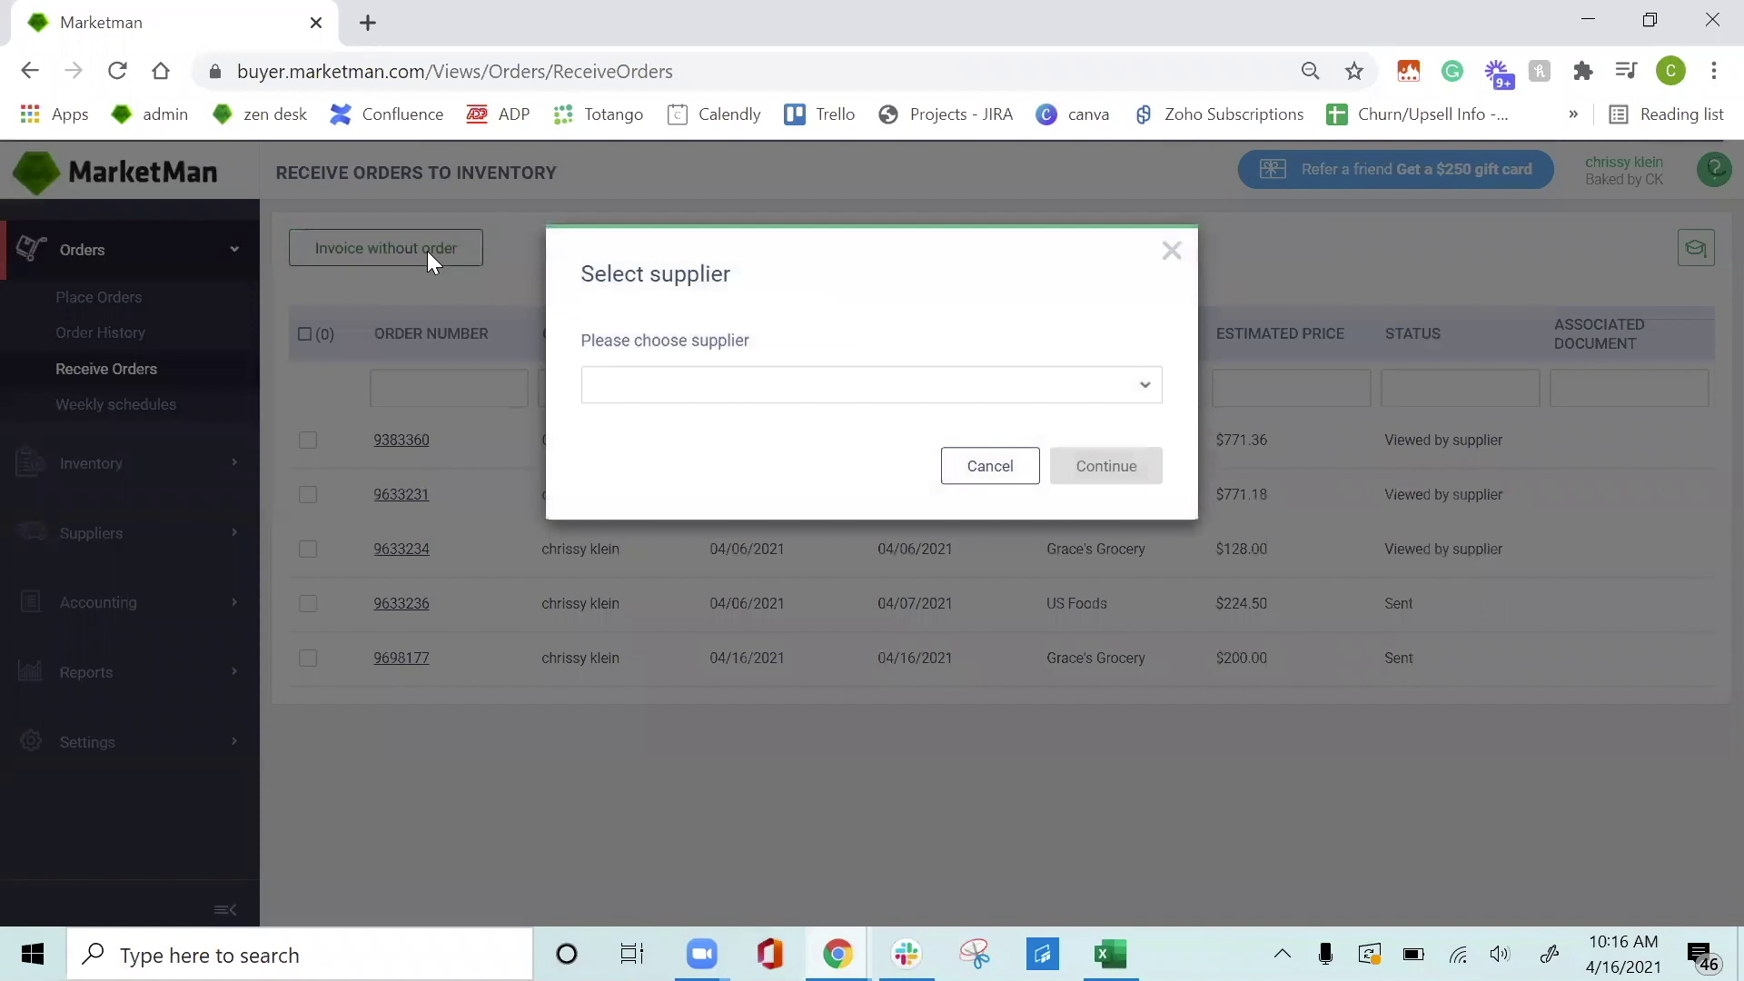
left_click(755, 394)
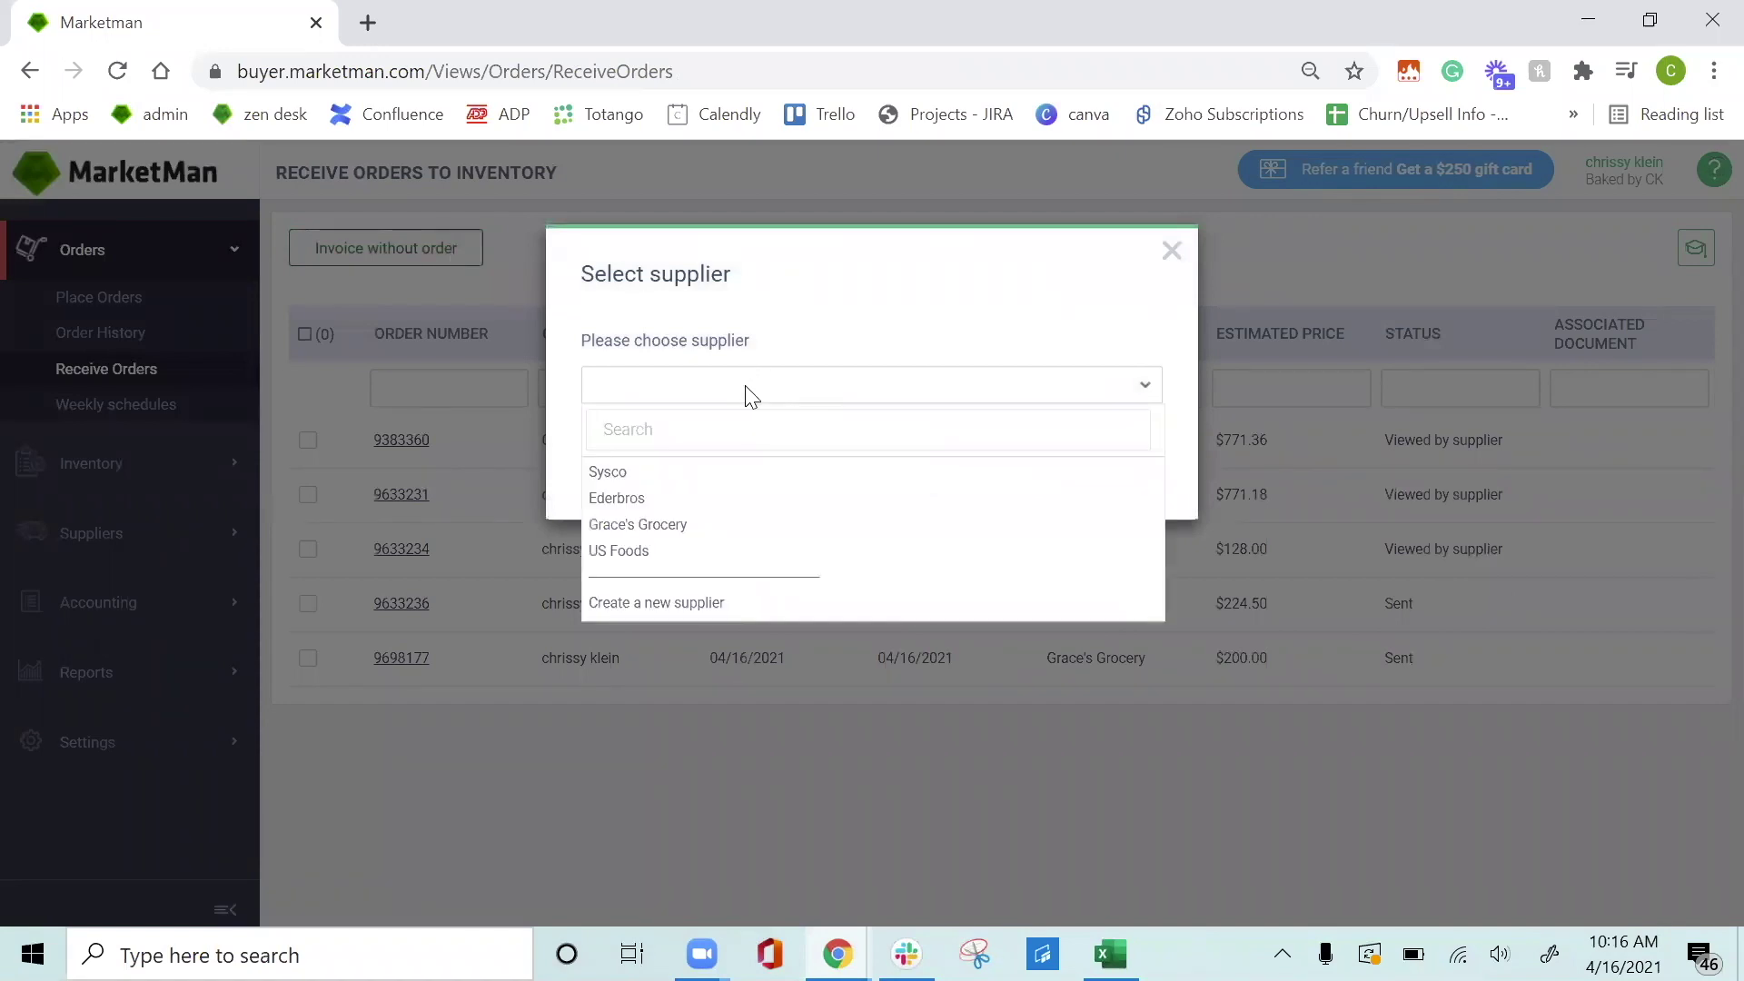
left_click(708, 525)
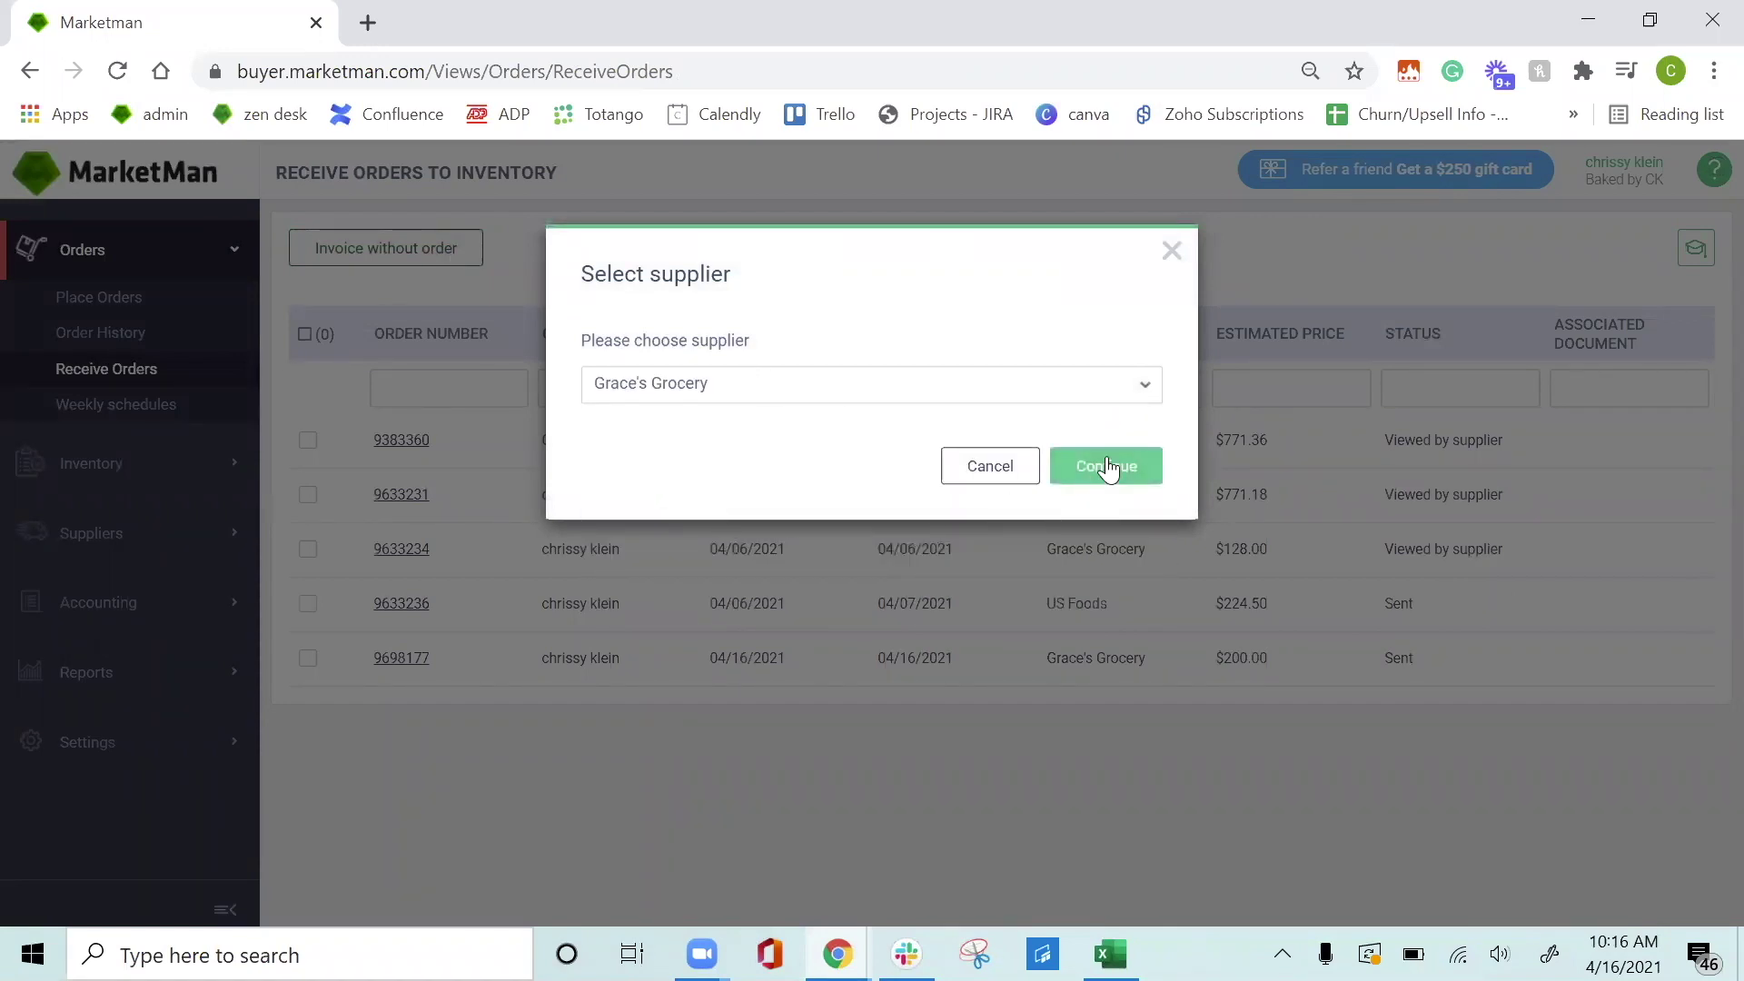
left_click(1118, 465)
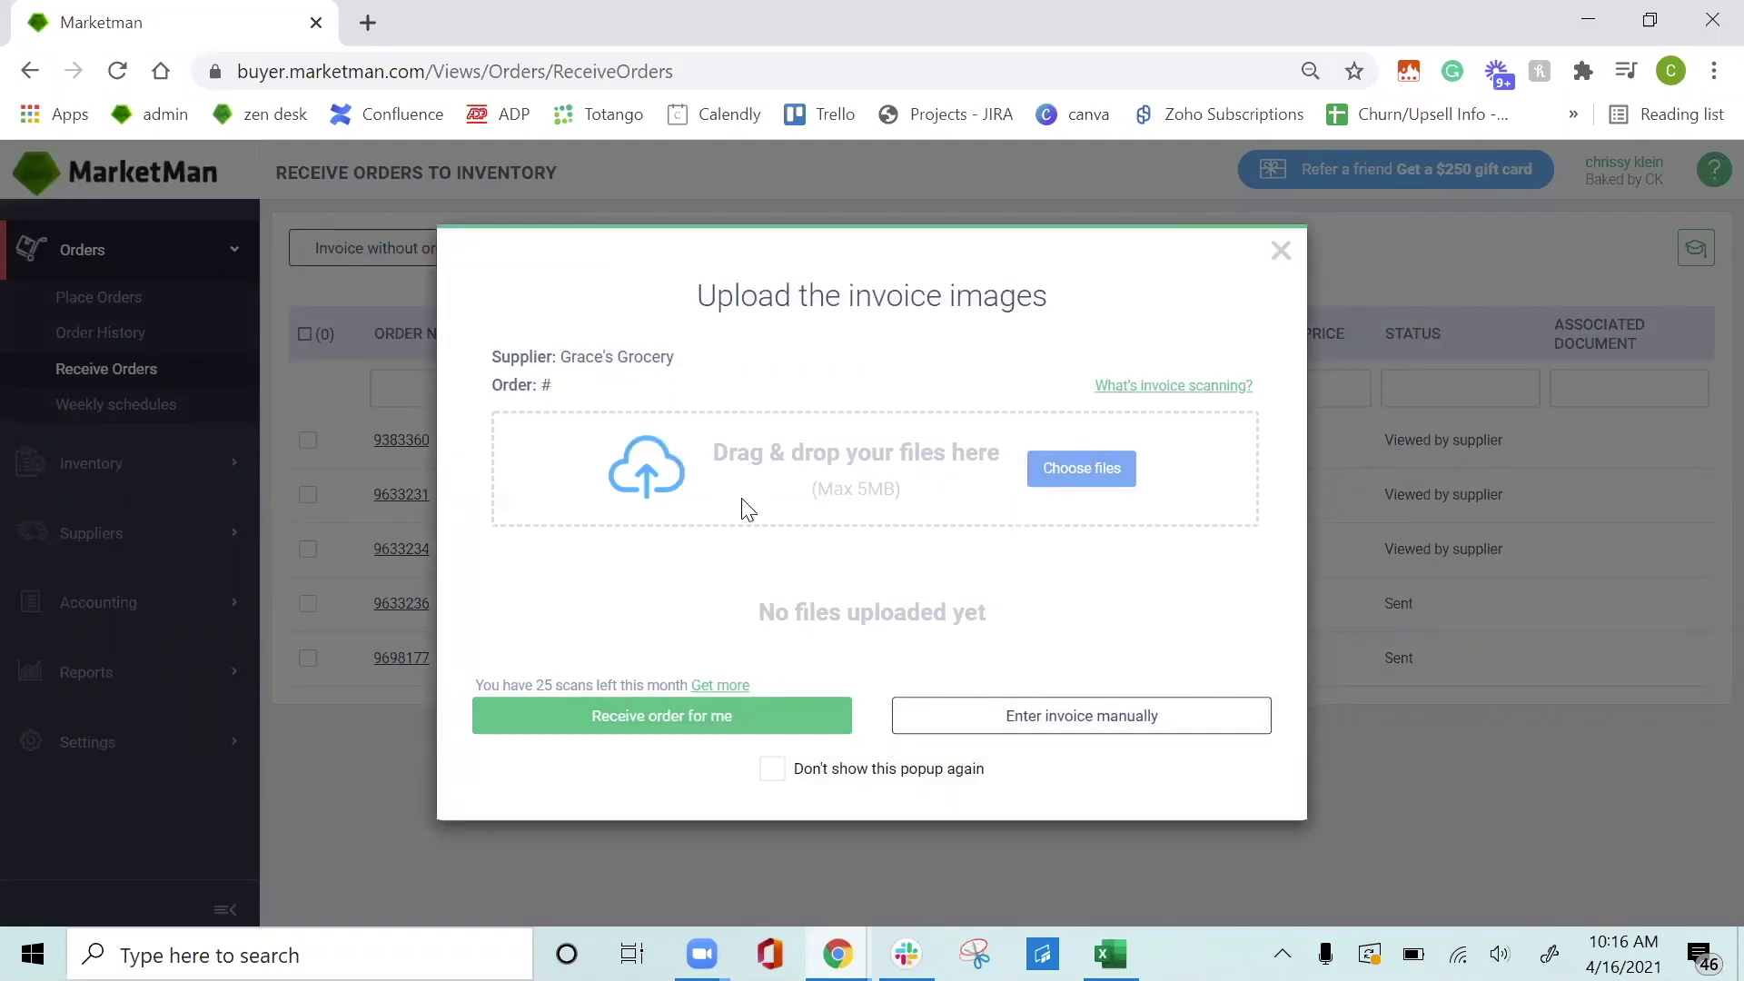
left_click(1080, 717)
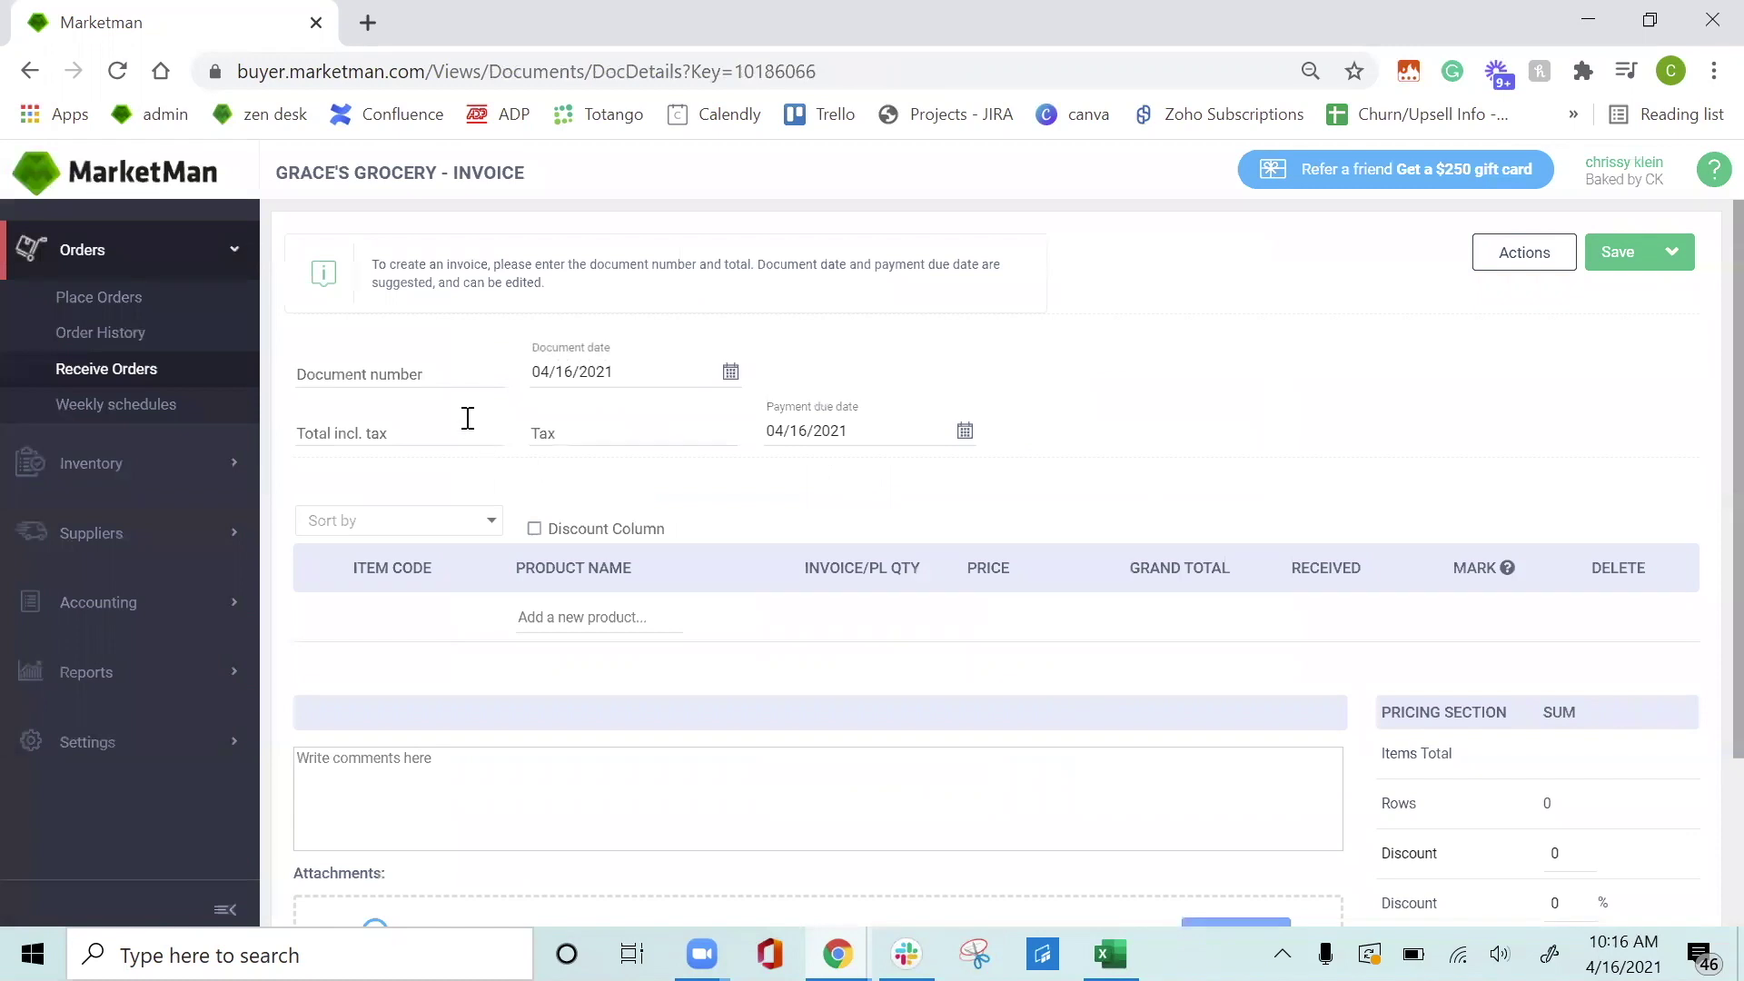
Fill in the invoice's document number, total including tax and tax amount fields
left_click(402, 363)
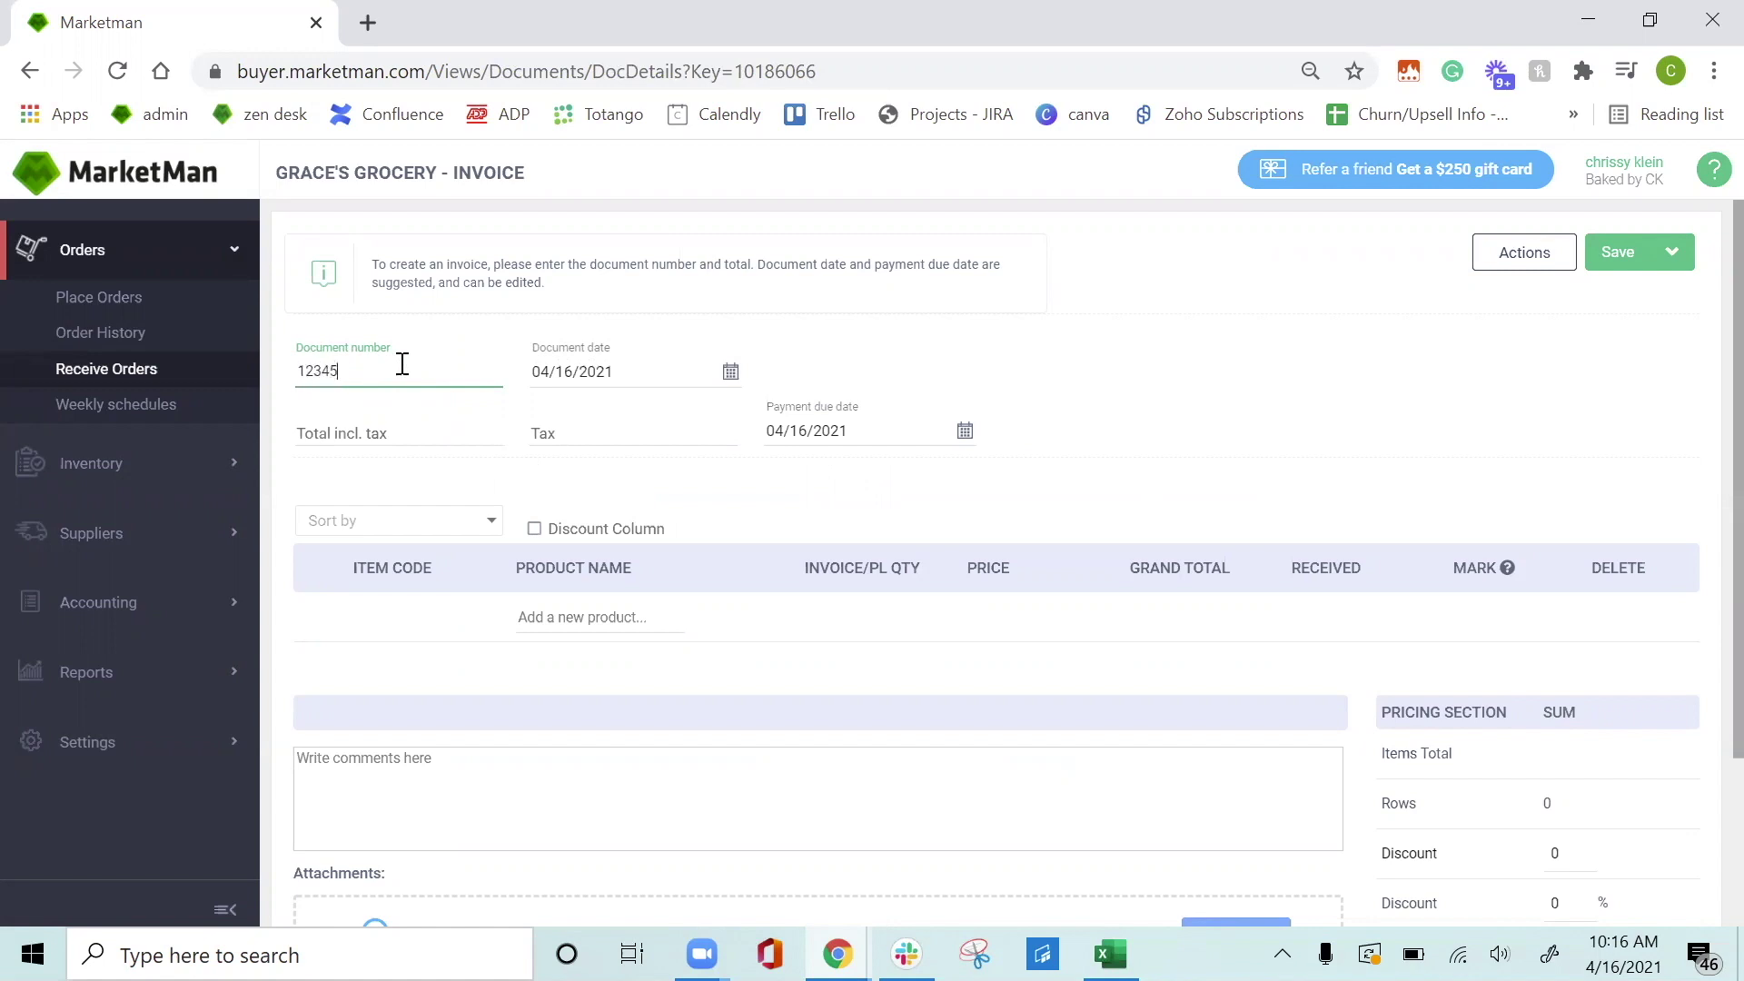
left_click(451, 433)
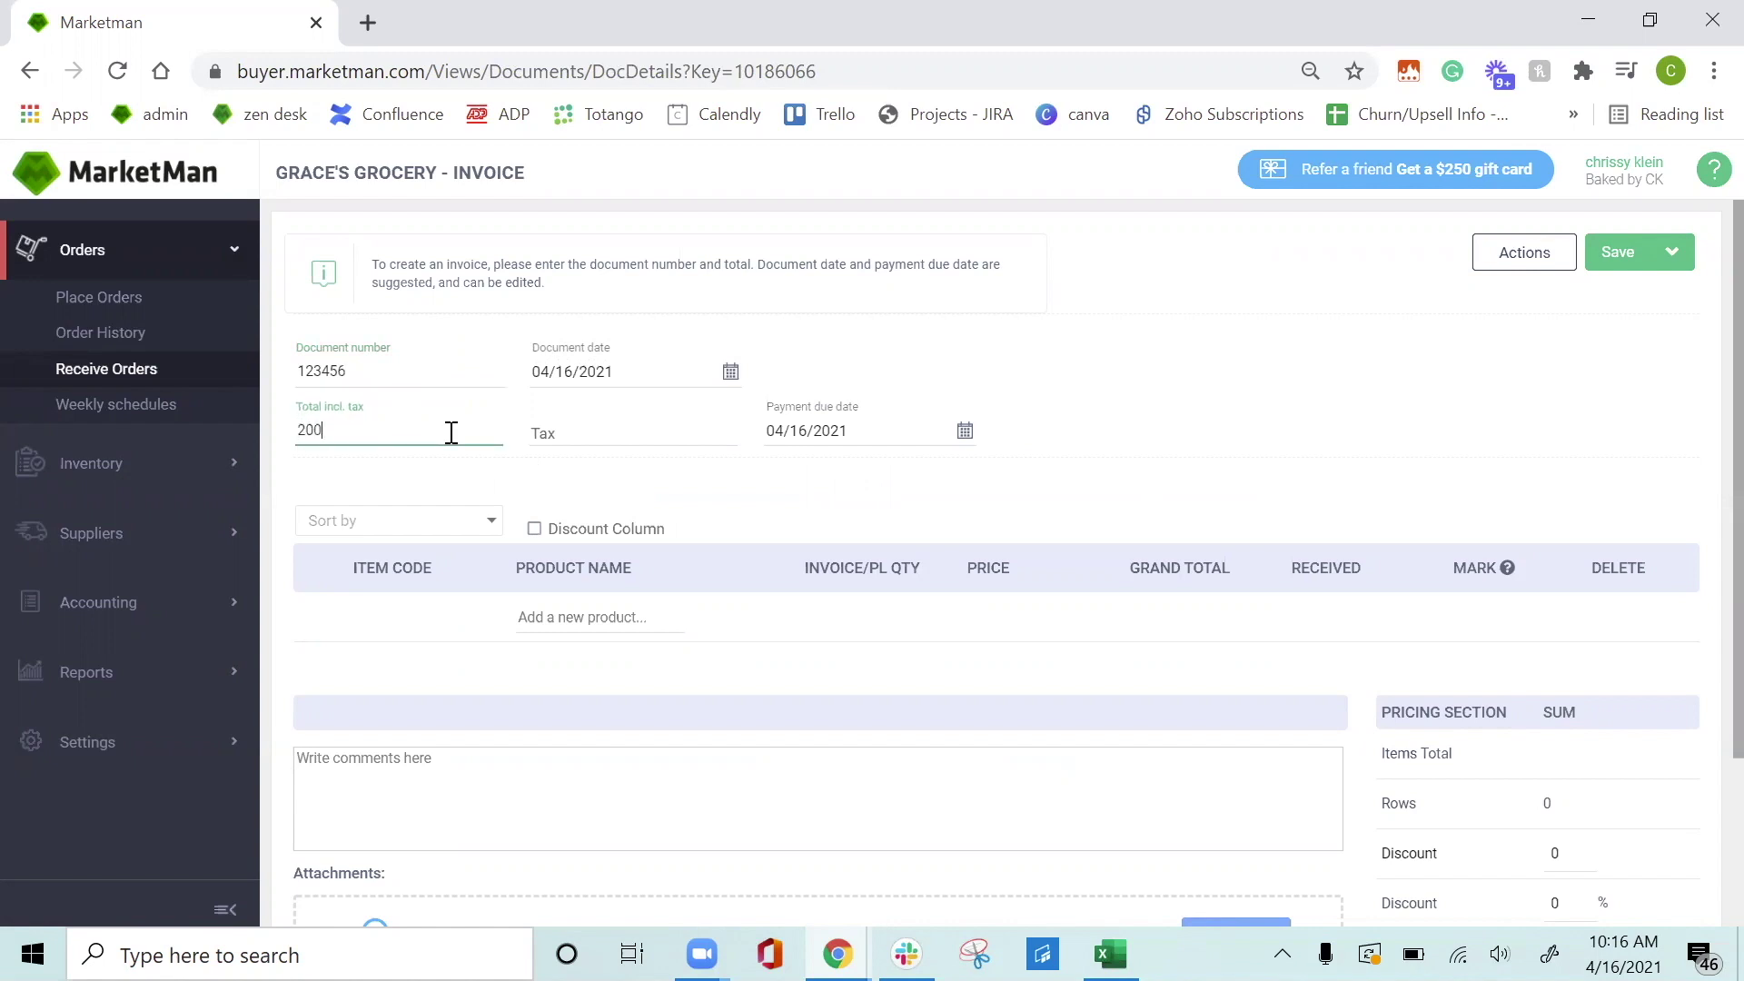
left_click(695, 438)
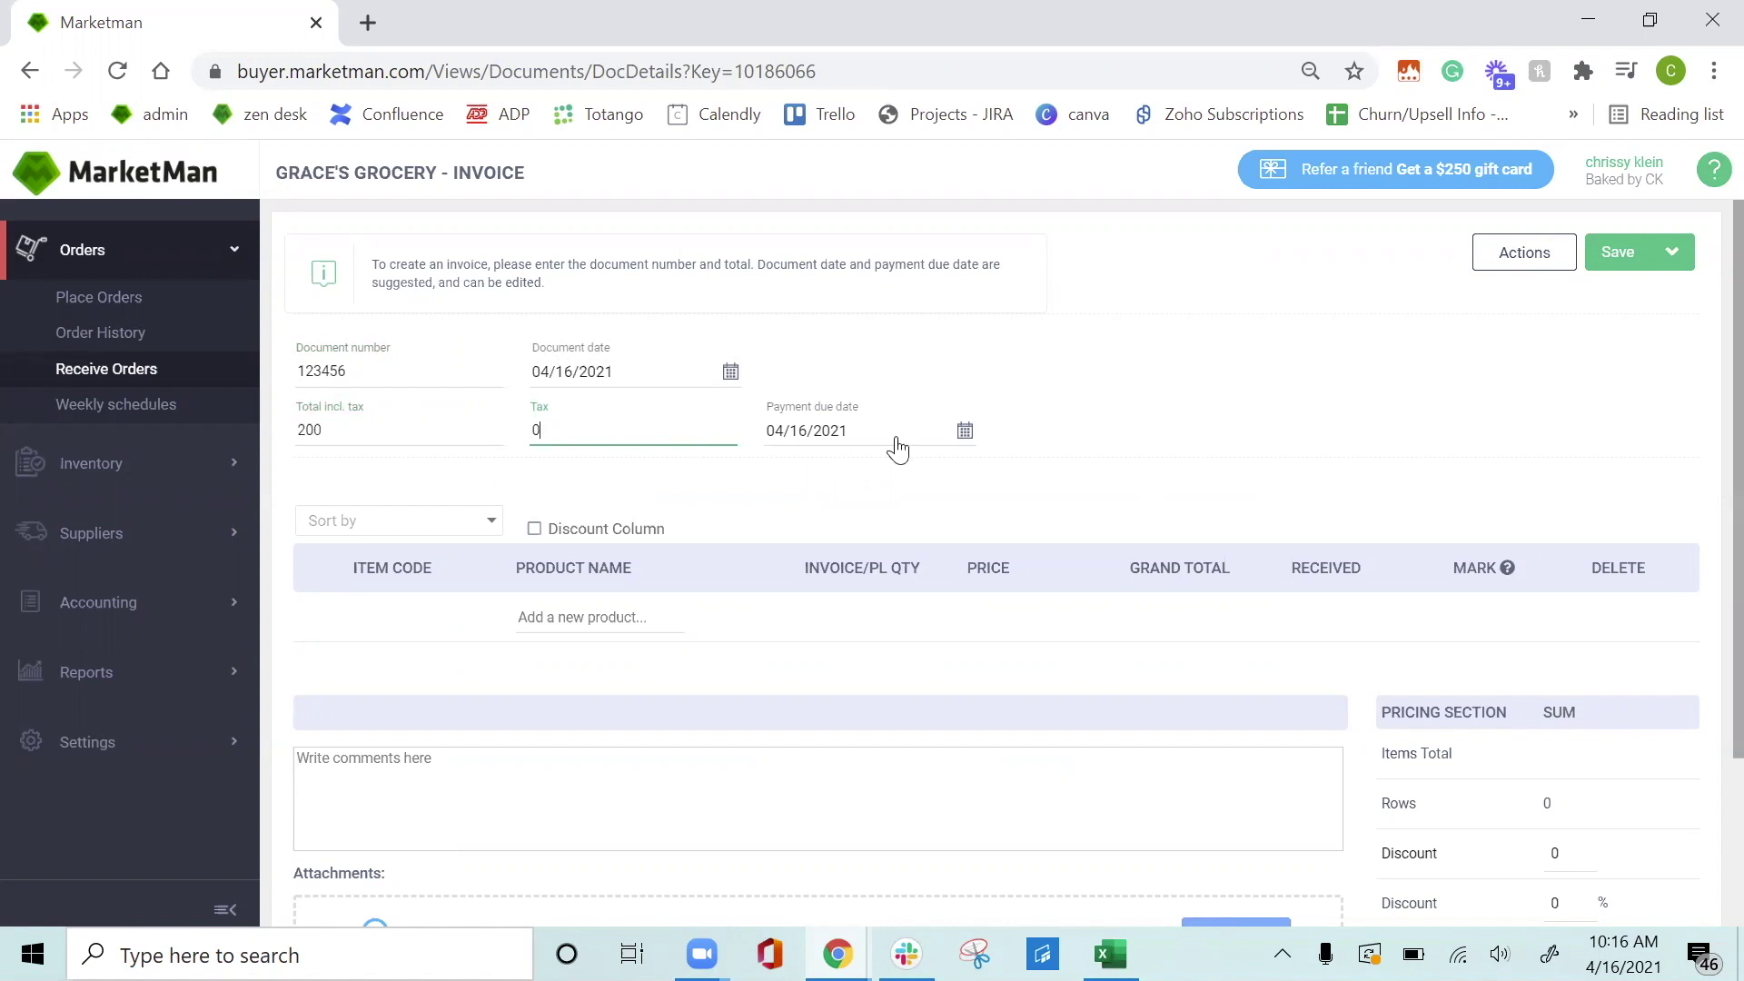
scroll(599, 590, "down", 2)
Add a Blueberries line with 3 invoiced and 3 received
left_click(569, 487)
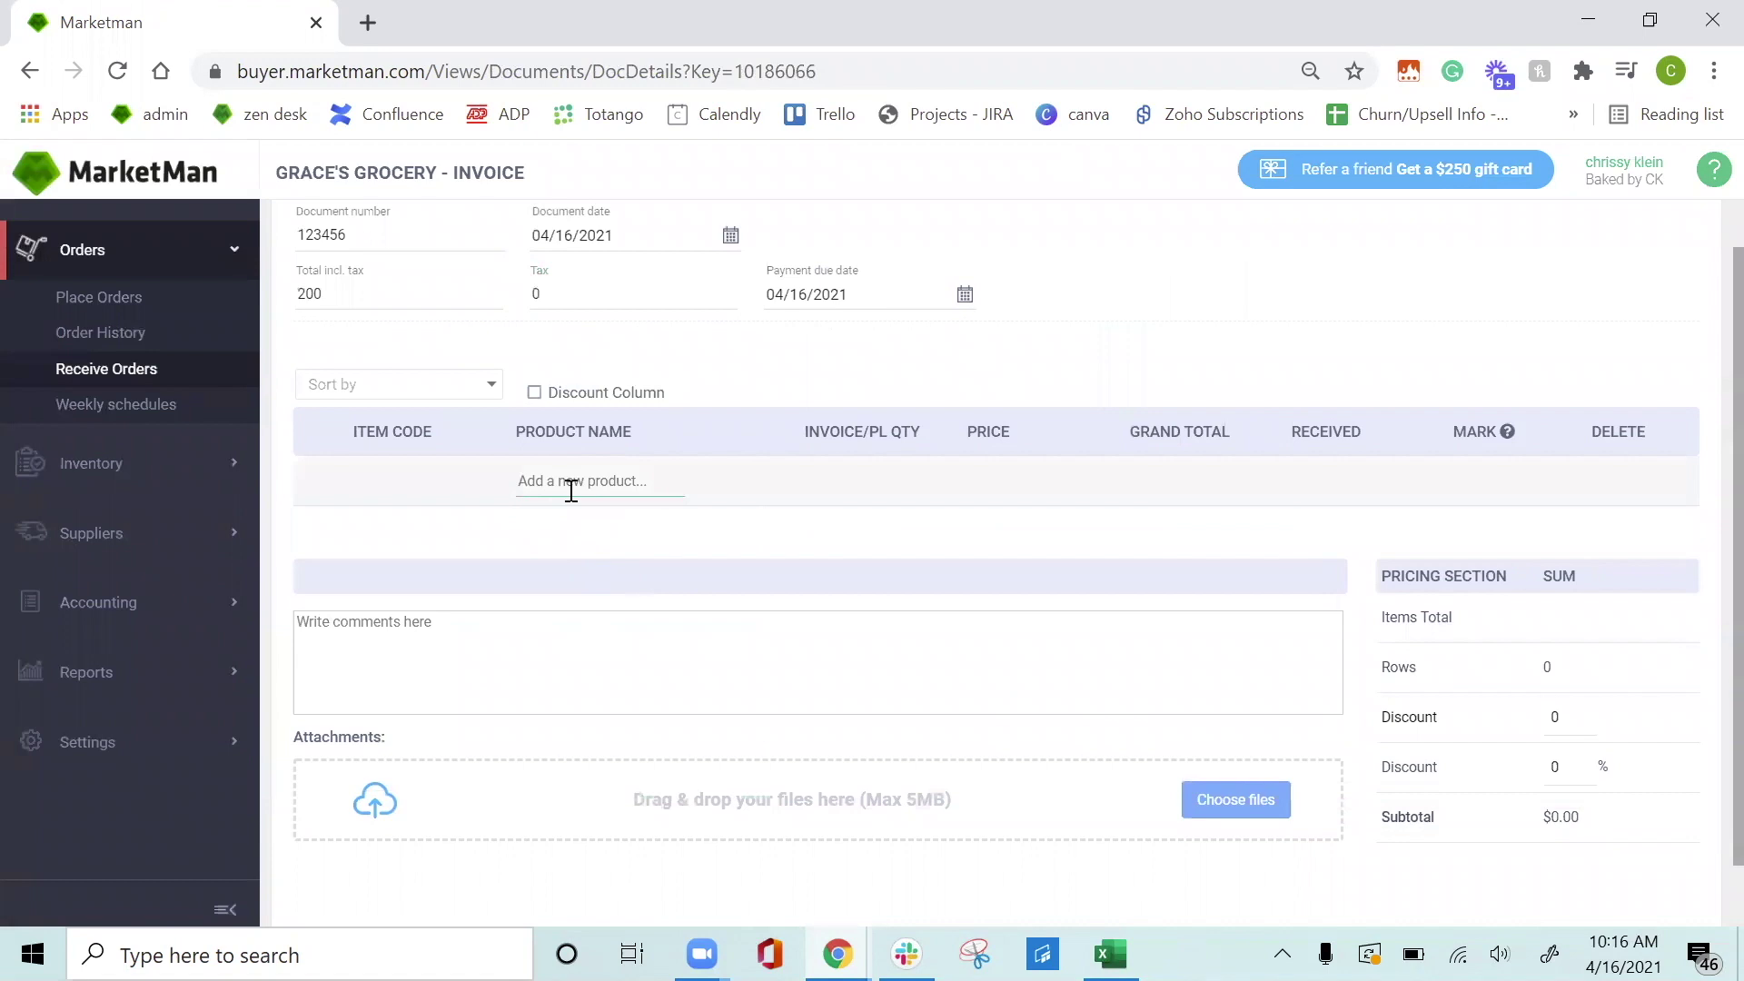
type("blu")
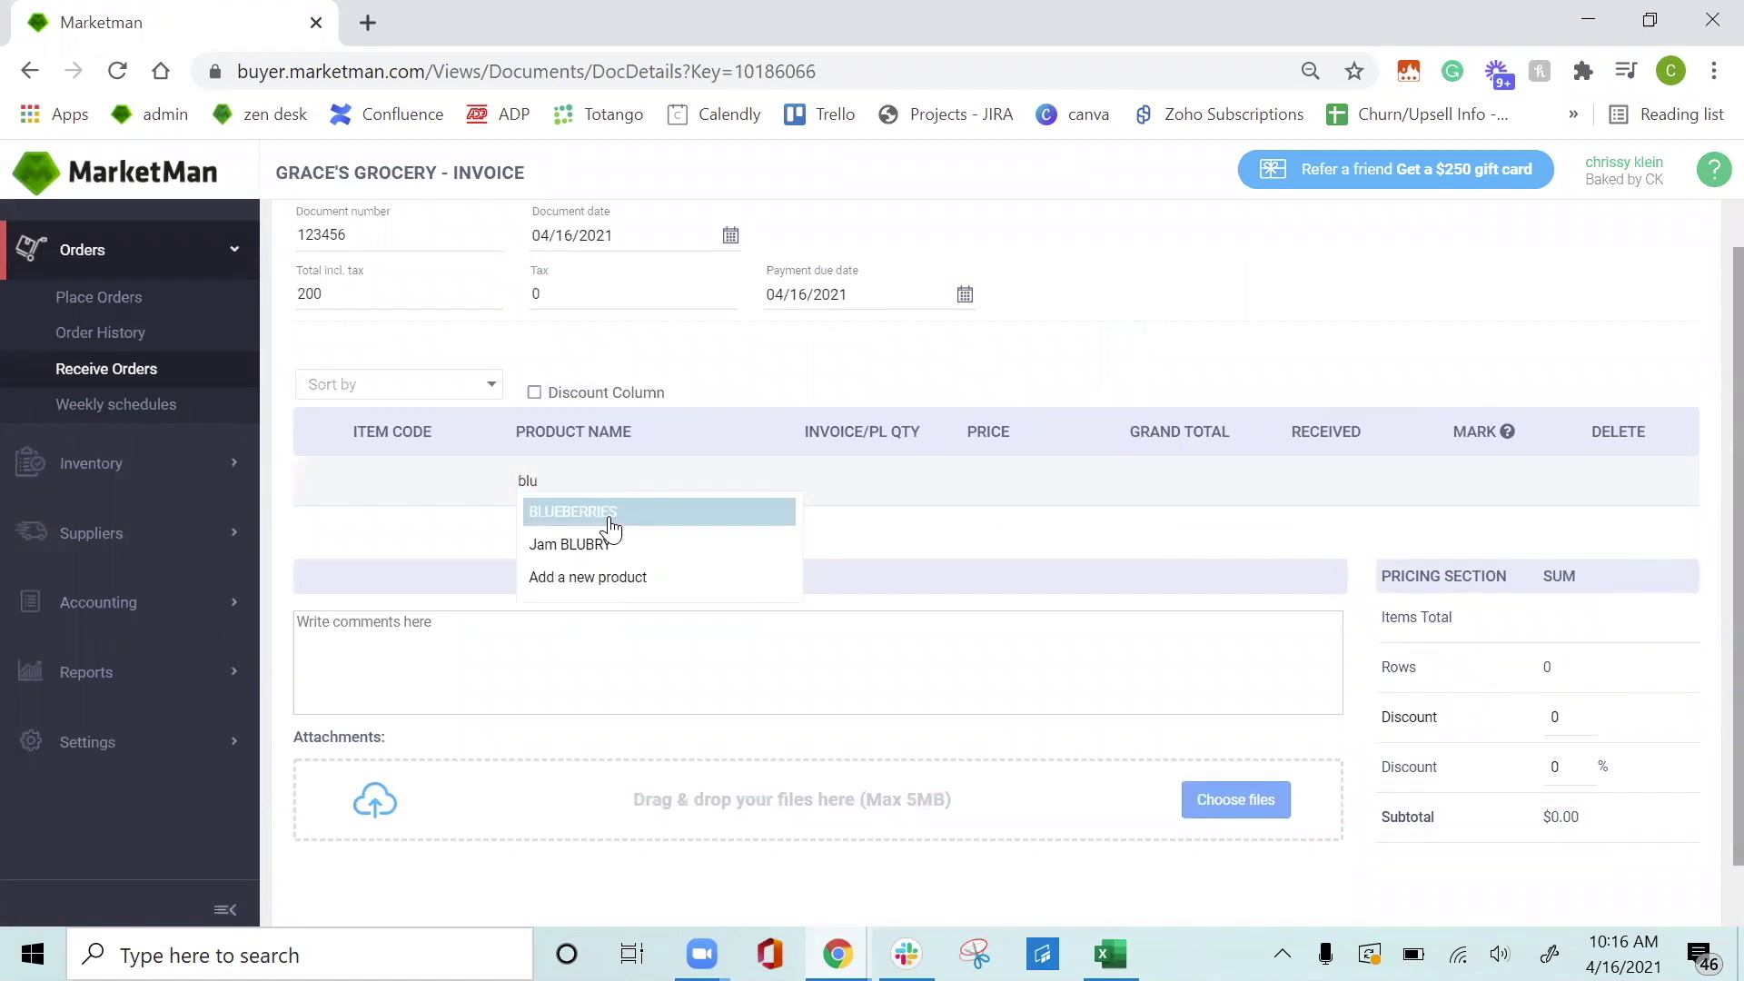
left_click(607, 513)
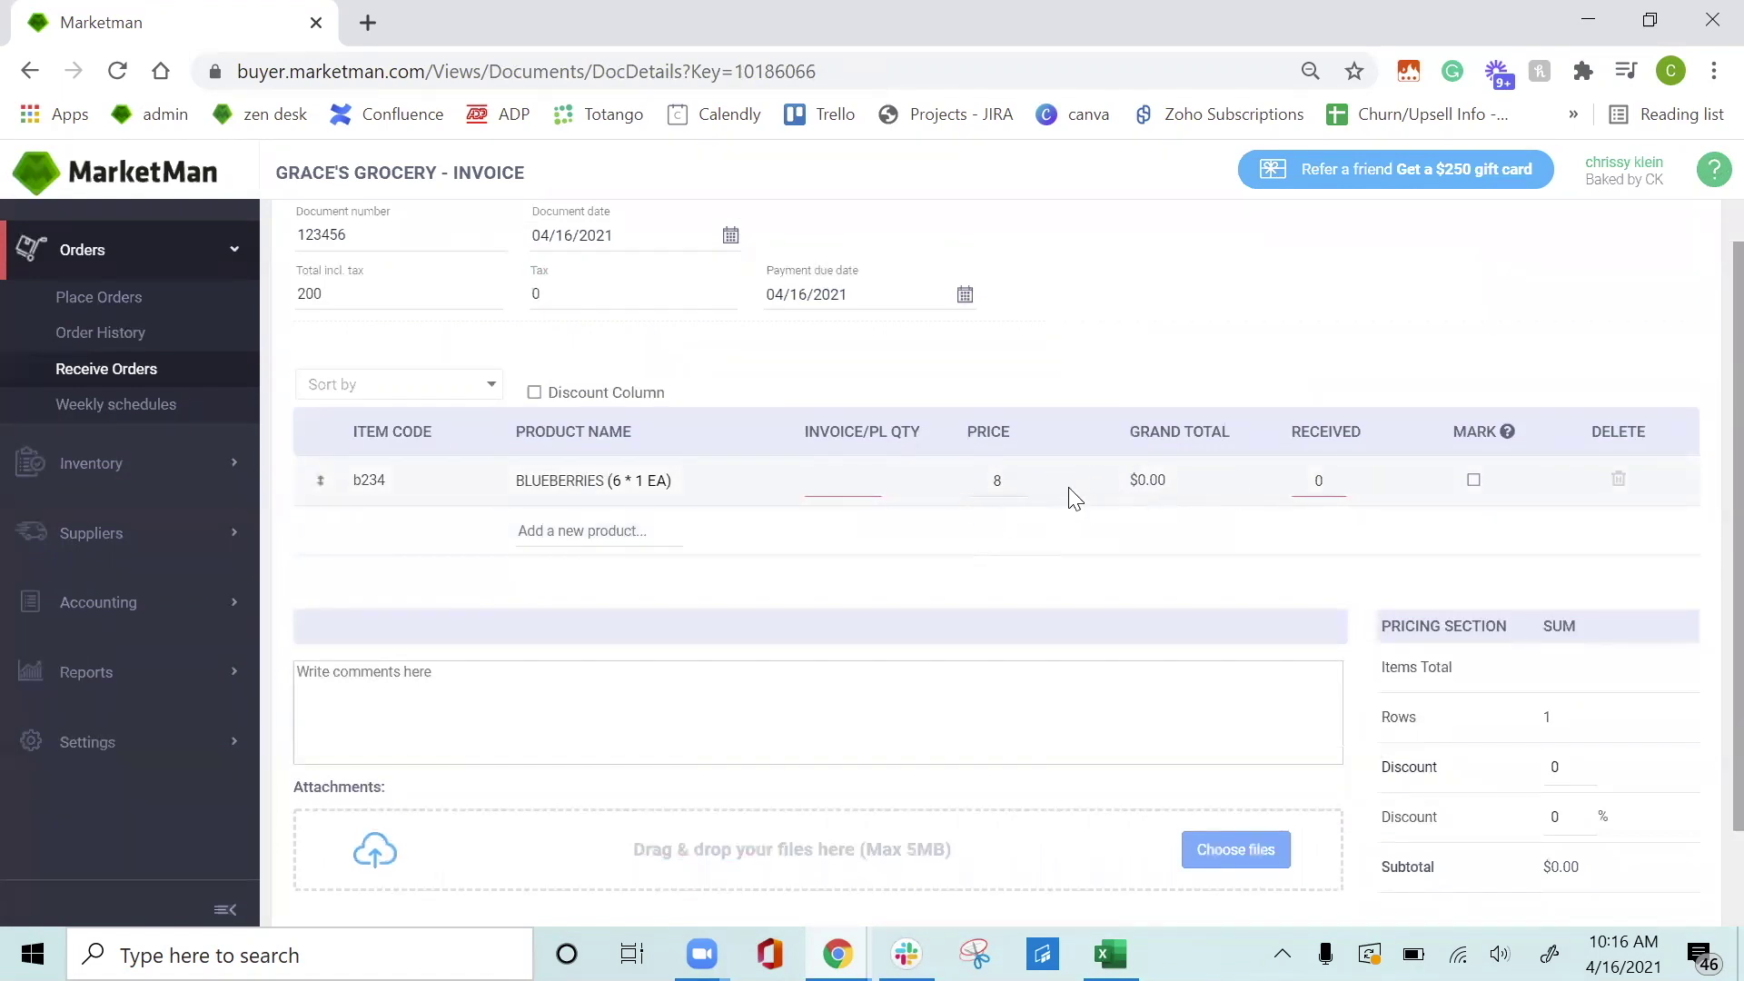
left_click(836, 469)
type("3")
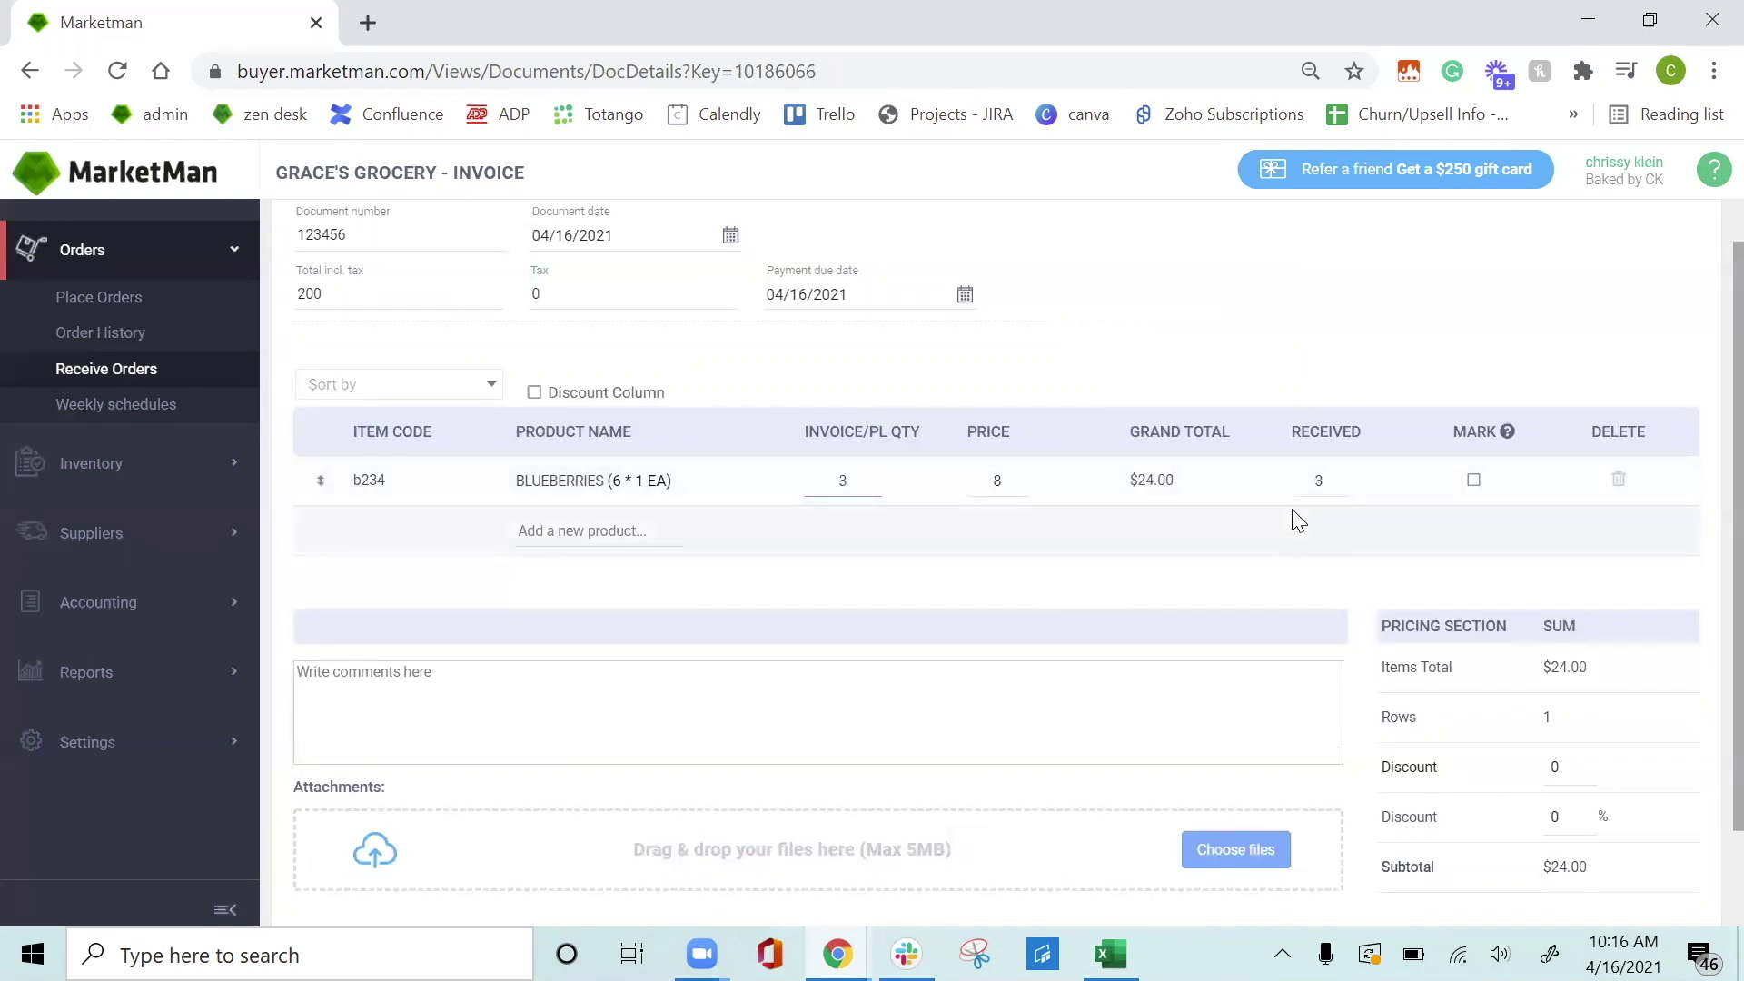
left_click(1318, 481)
key("BackSpace")
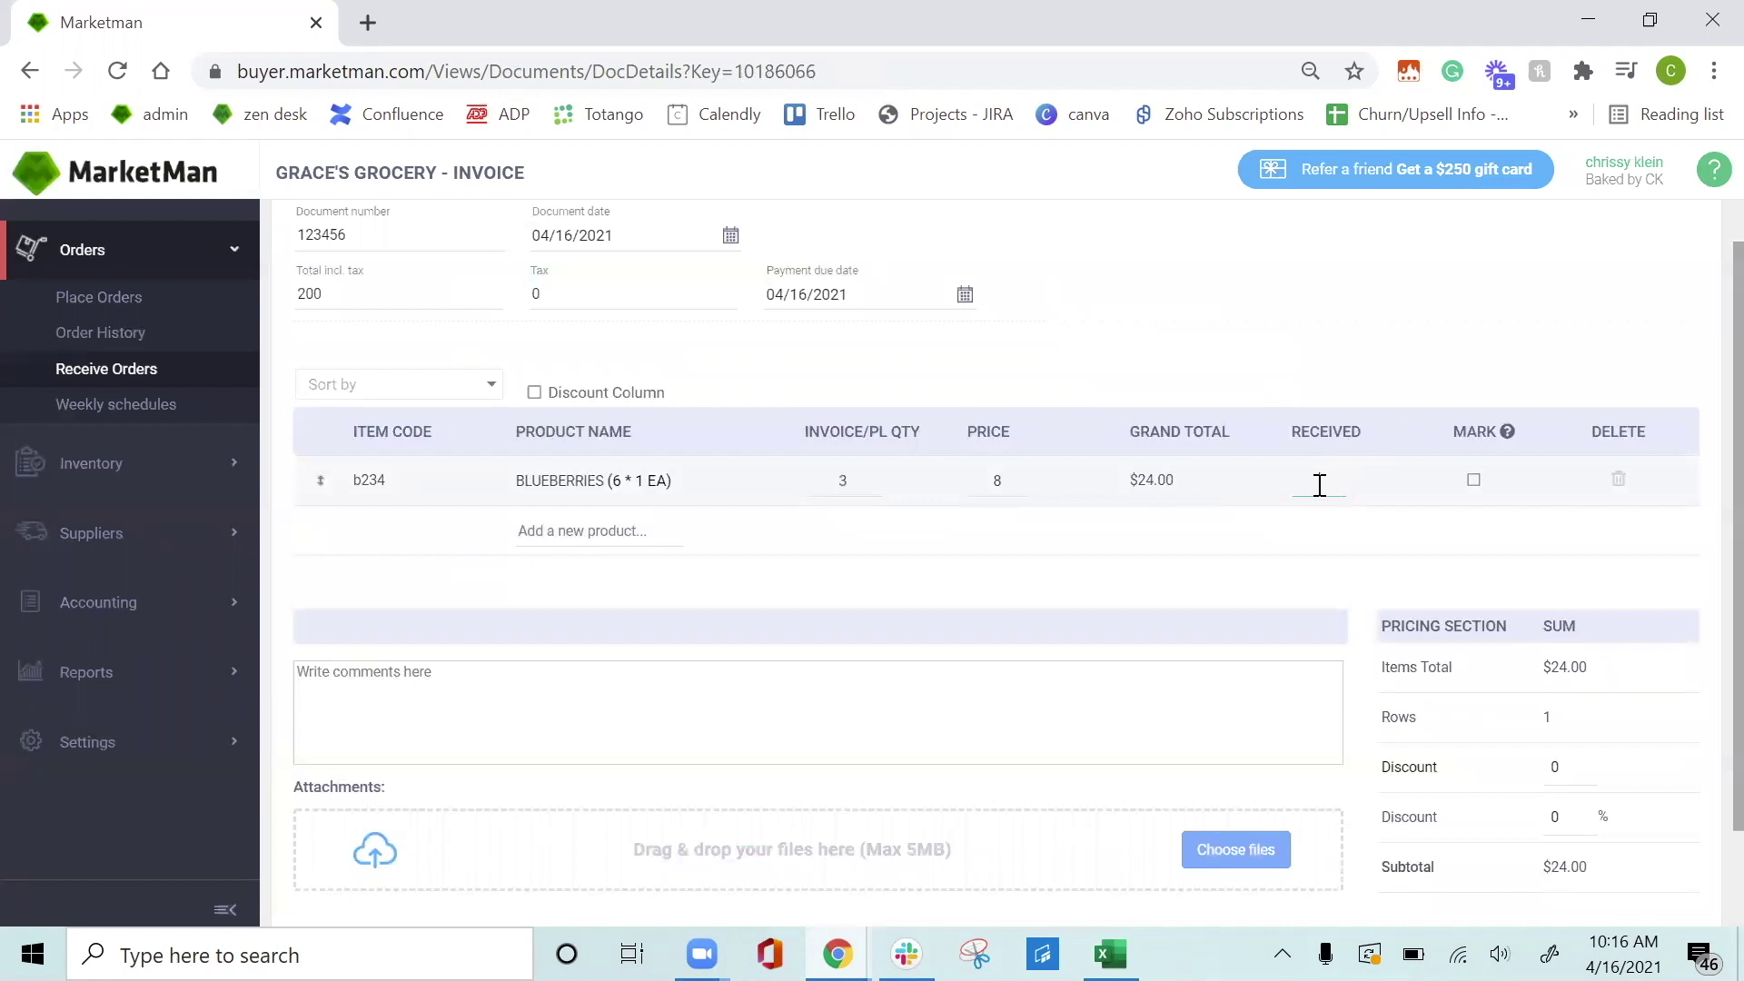
type("3")
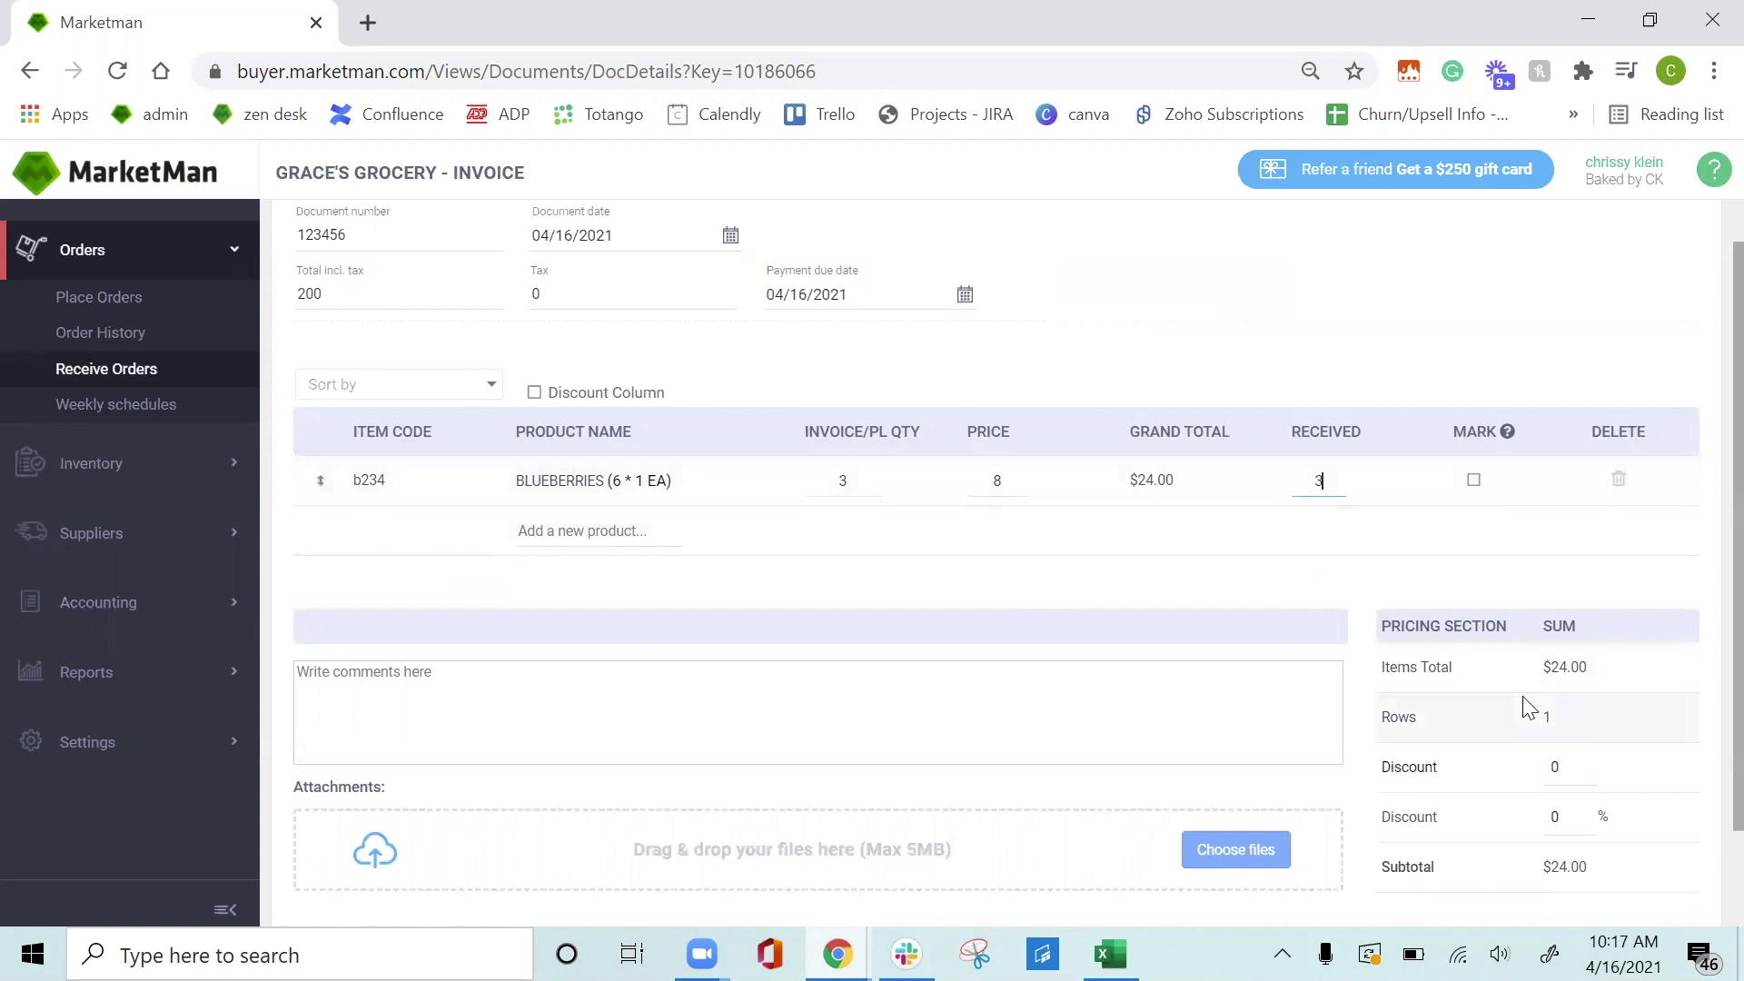
Set the blueberries price to 9, turn off the credit, and set total incl. tax to 27
left_click(1012, 483)
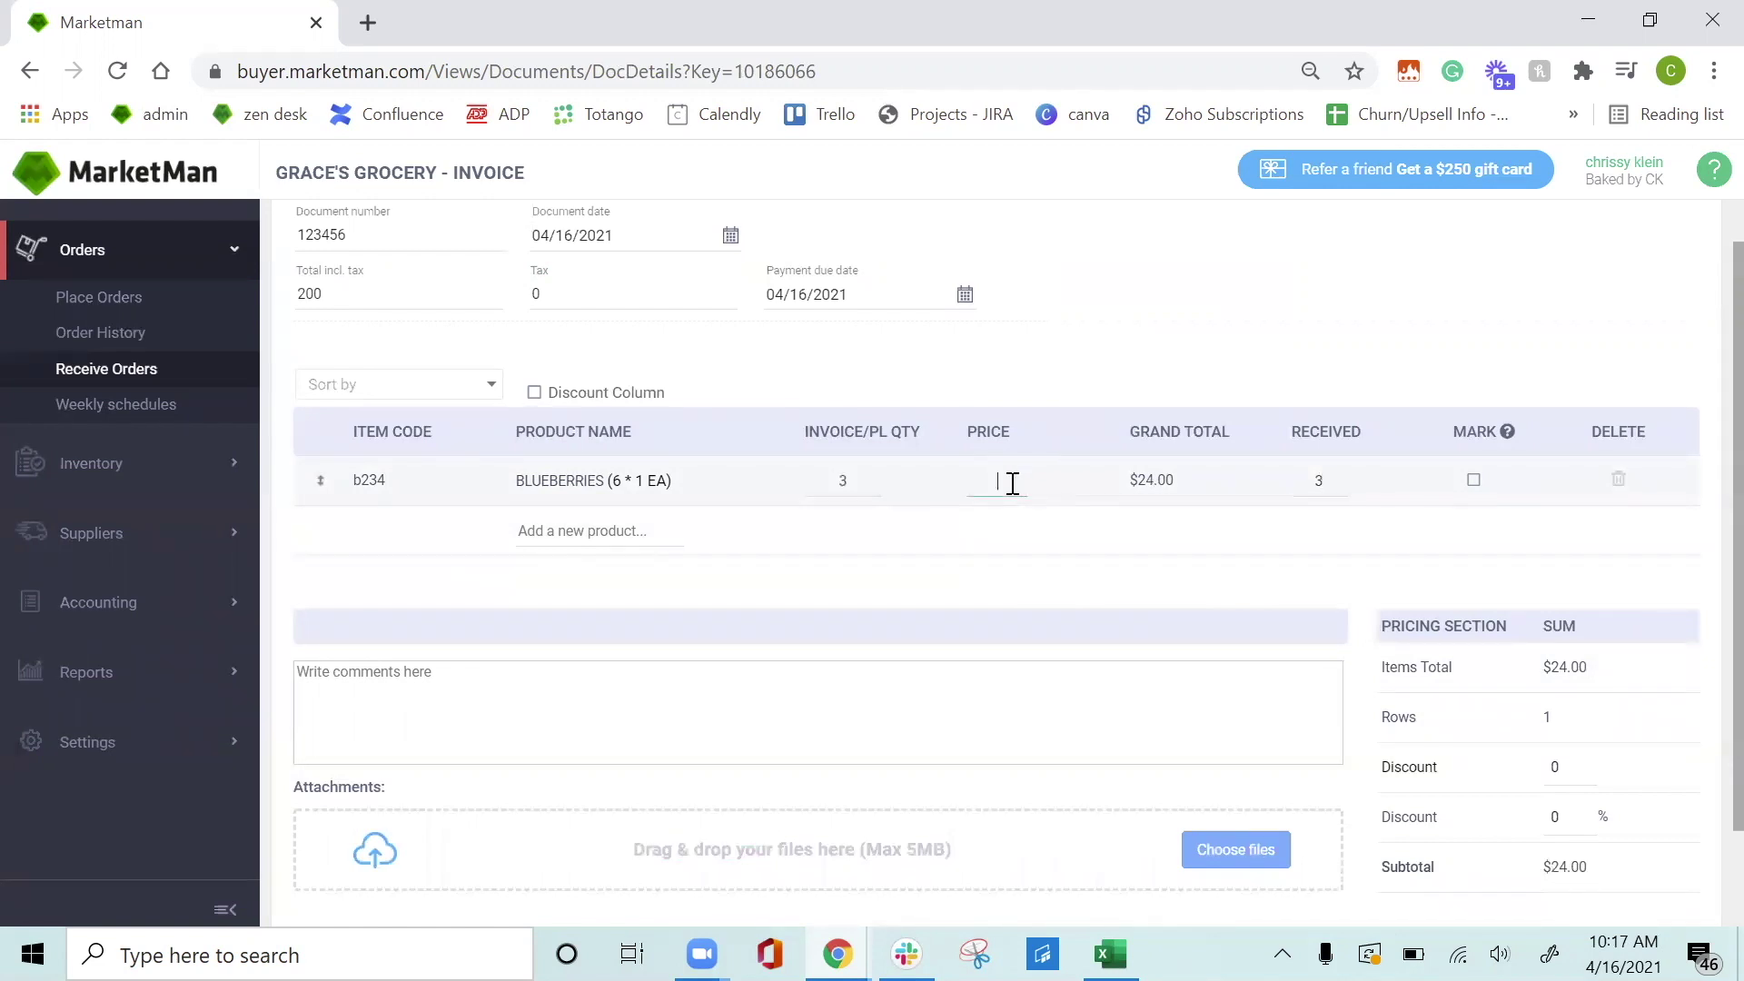
type("9")
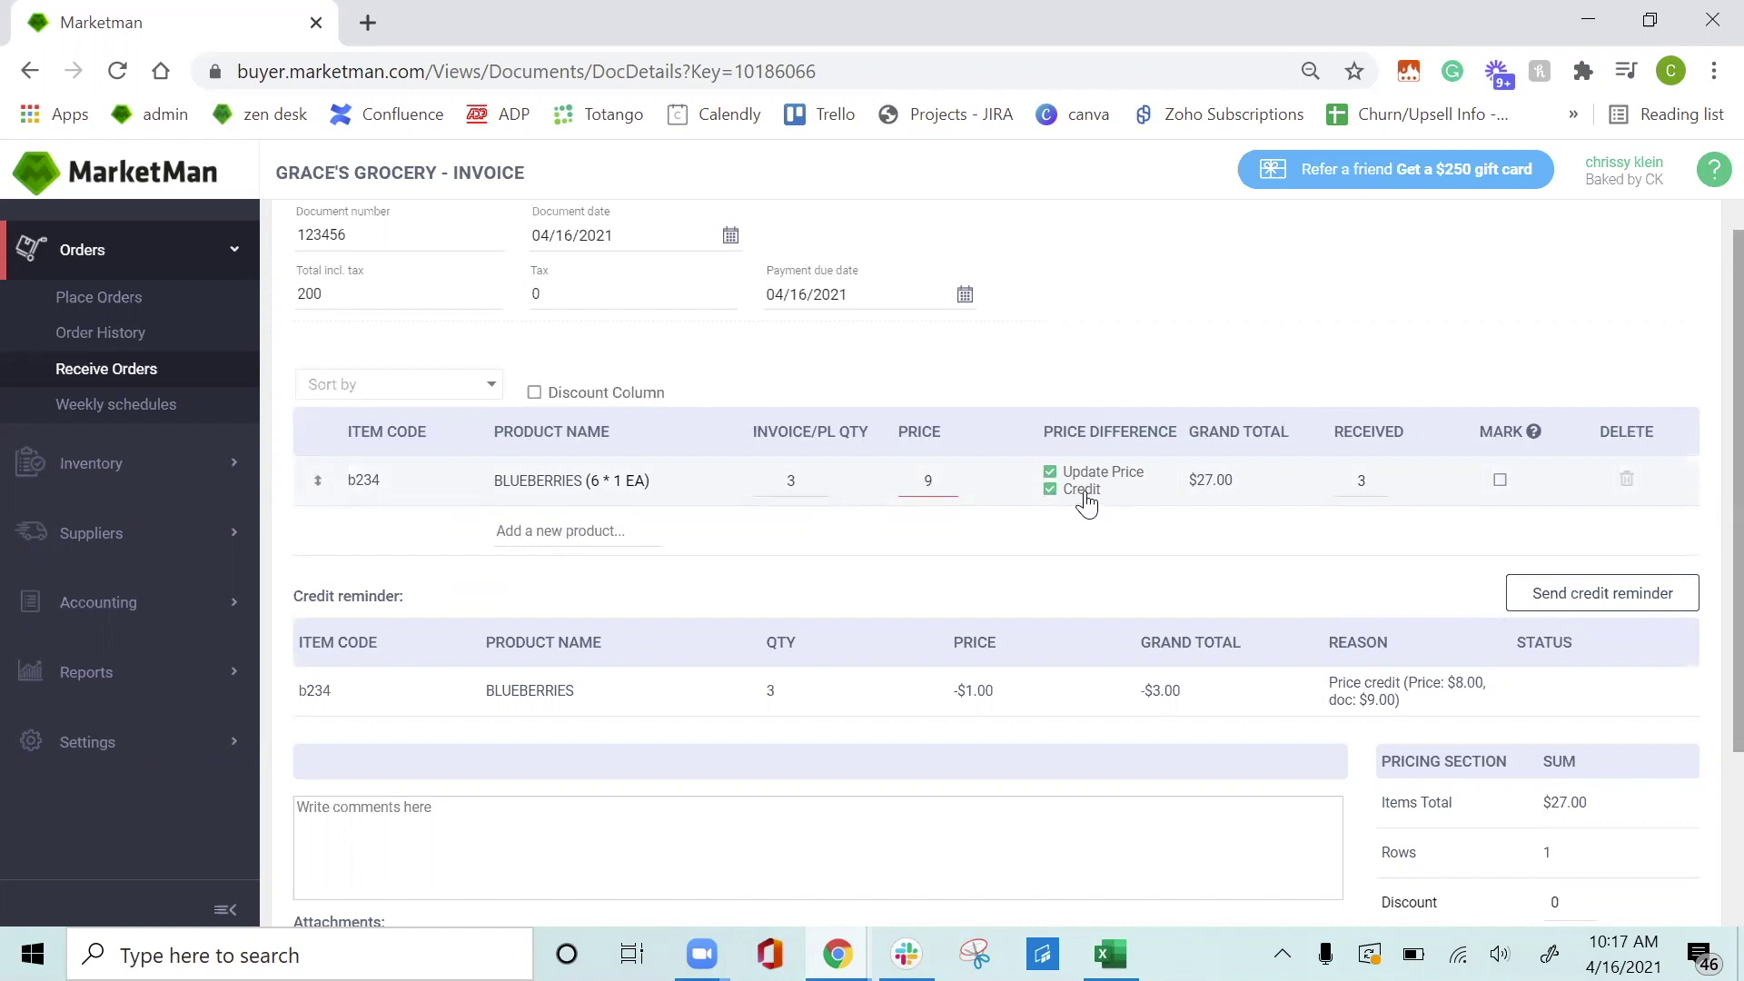
left_click(1083, 495)
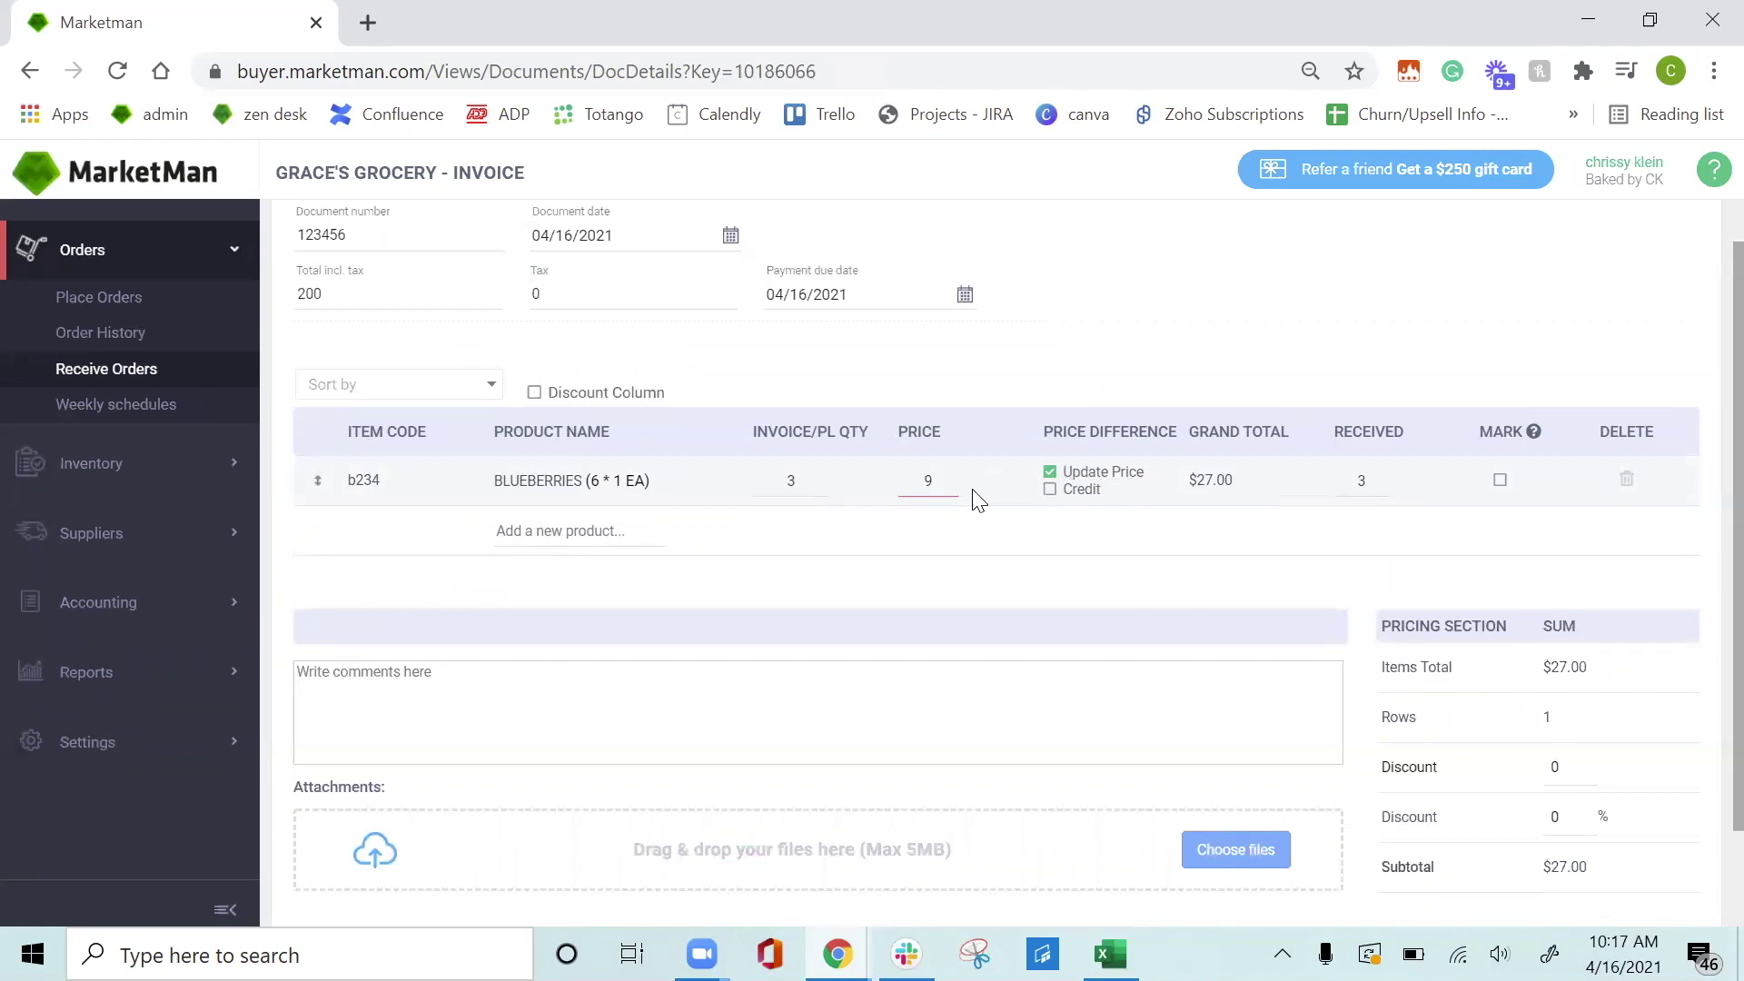
left_click(364, 300)
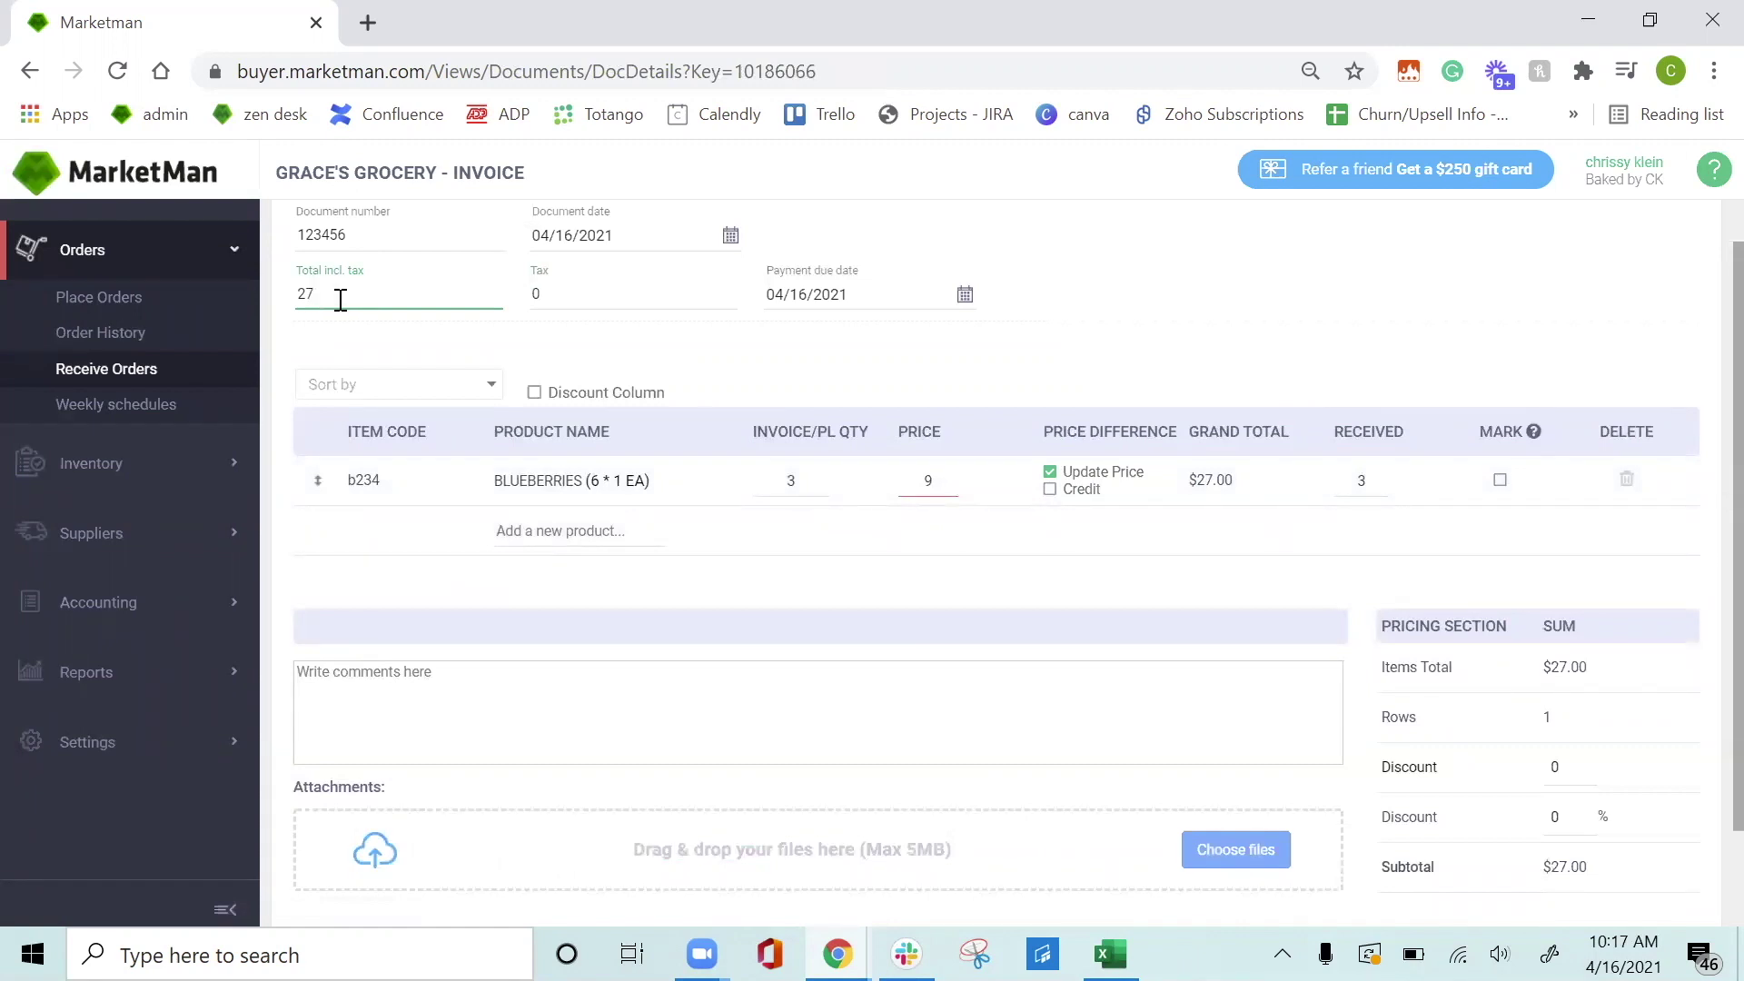
scroll(1380, 545, "up", 2)
scroll(1226, 519, "down", 2)
scroll(1371, 546, "up", 2)
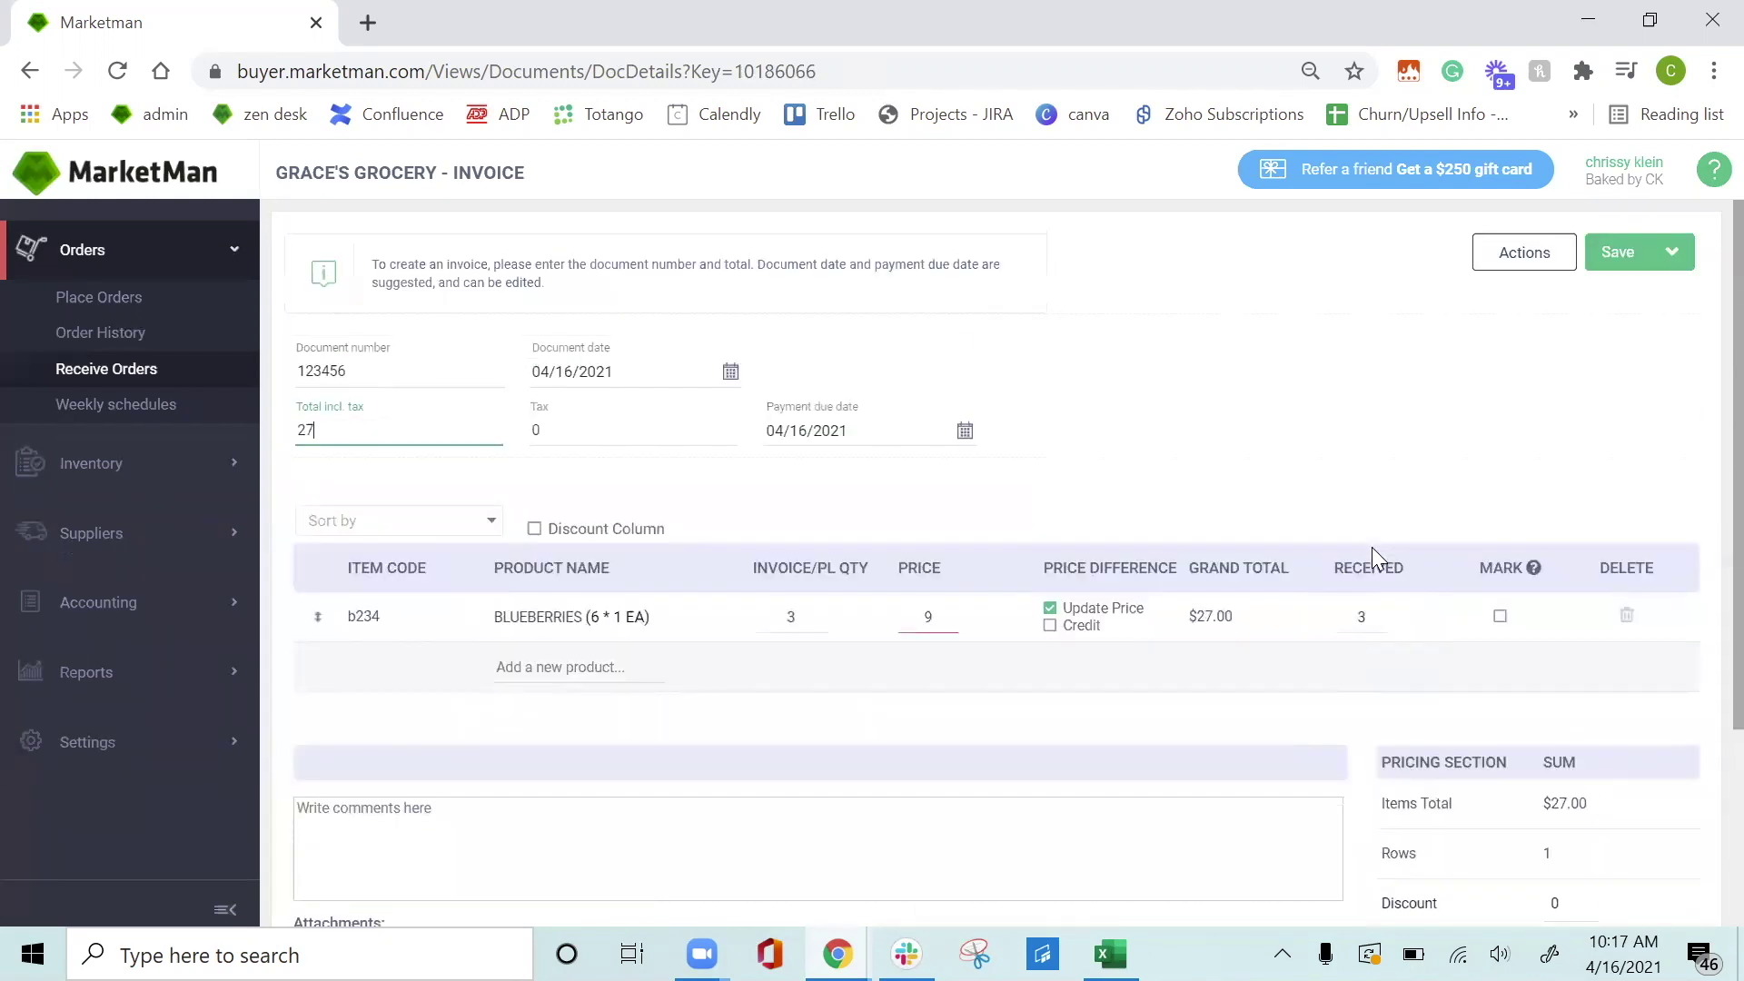
Save the $27.00 Grace's Grocery invoice and view it in the Accounting > Invoices list
left_click(1632, 260)
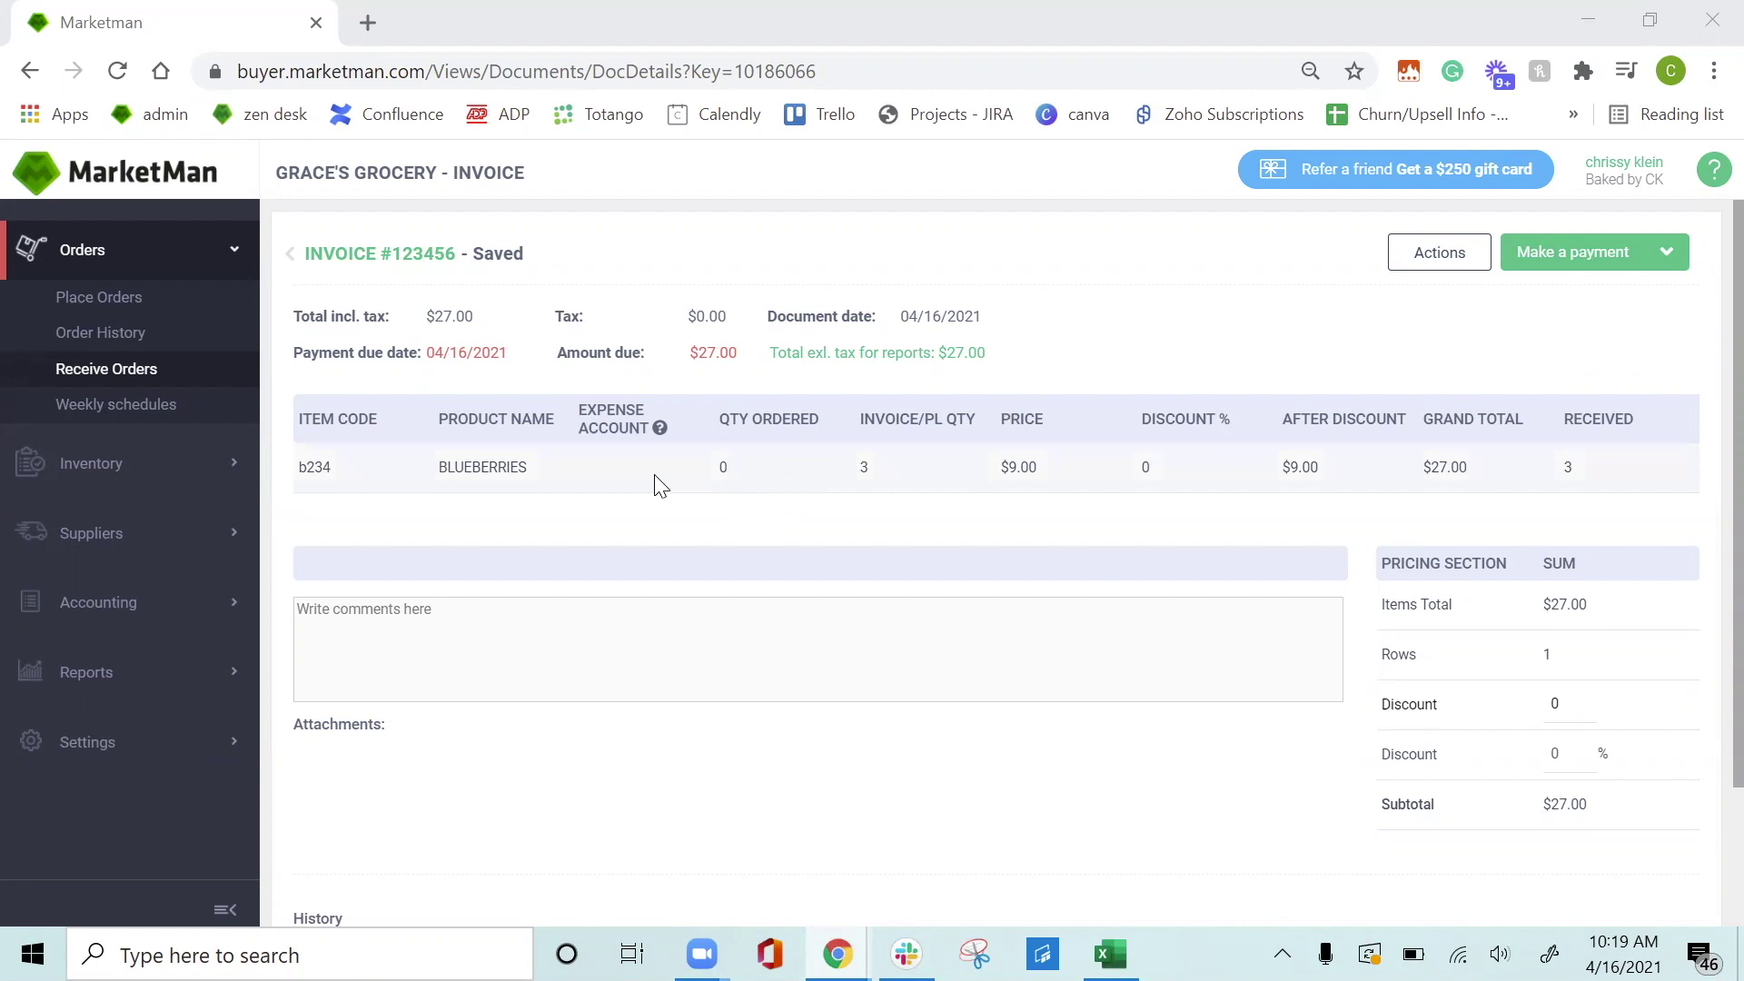
left_click(175, 603)
left_click(61, 516)
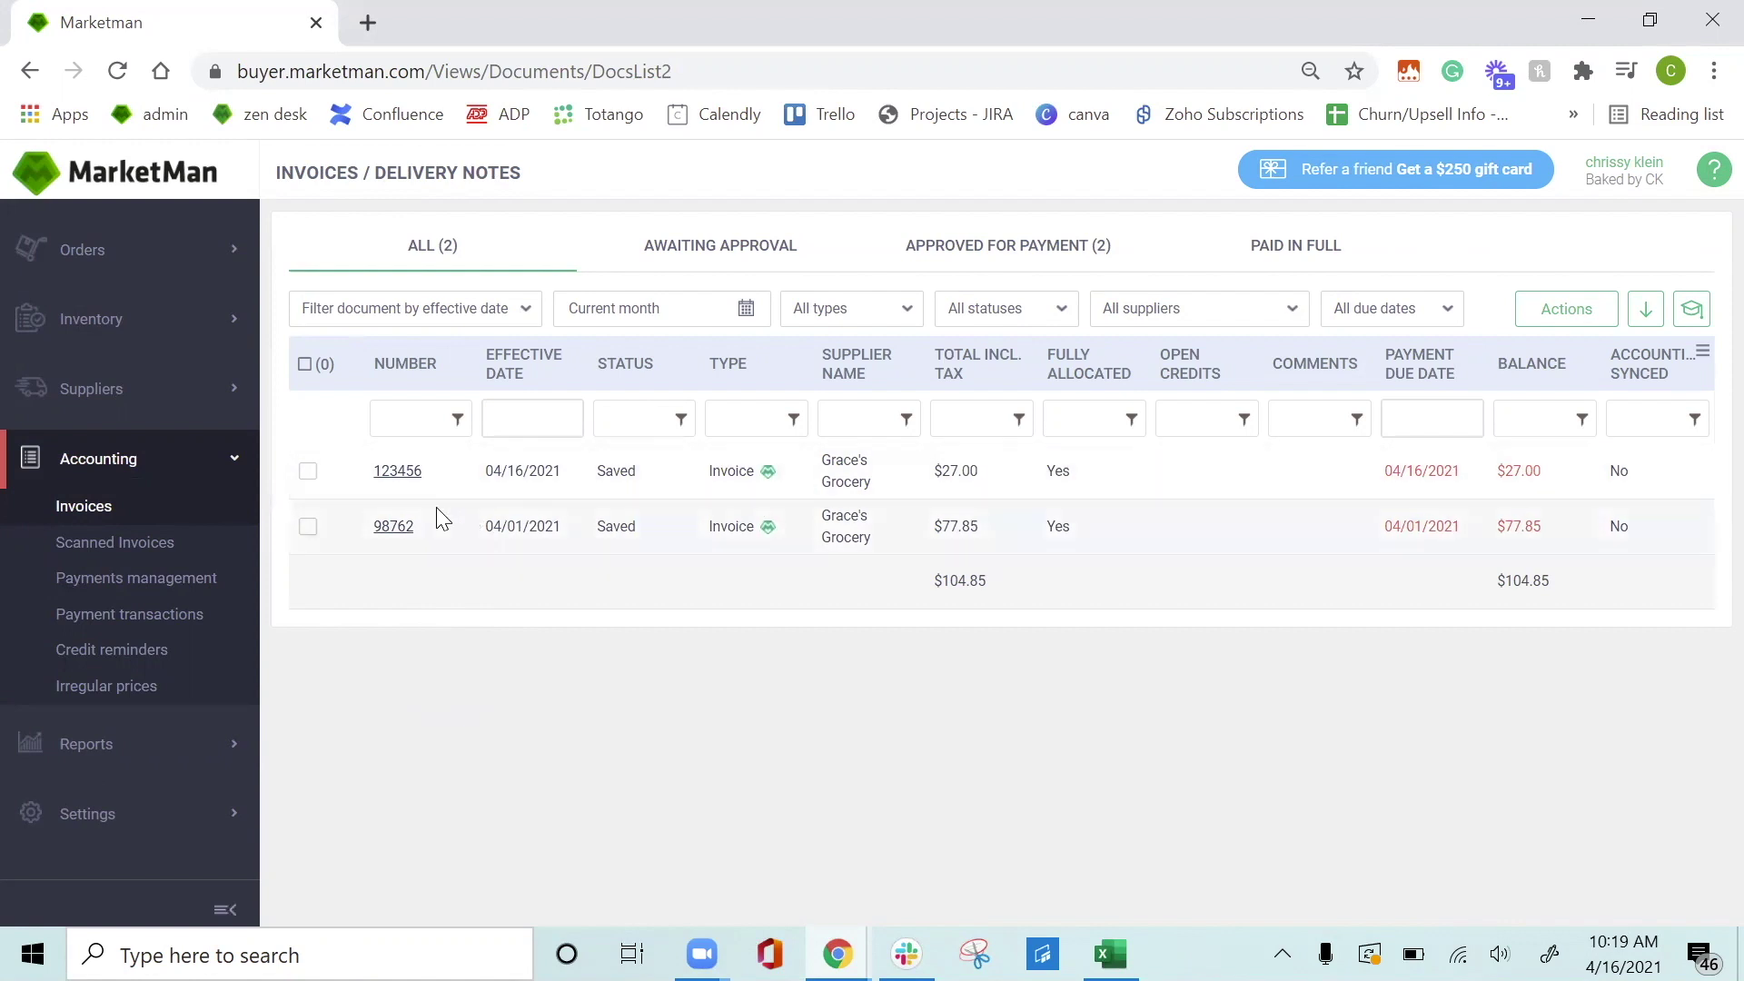
Open Accounting > Scanned Invoices, which shows none for the current month
left_click(149, 545)
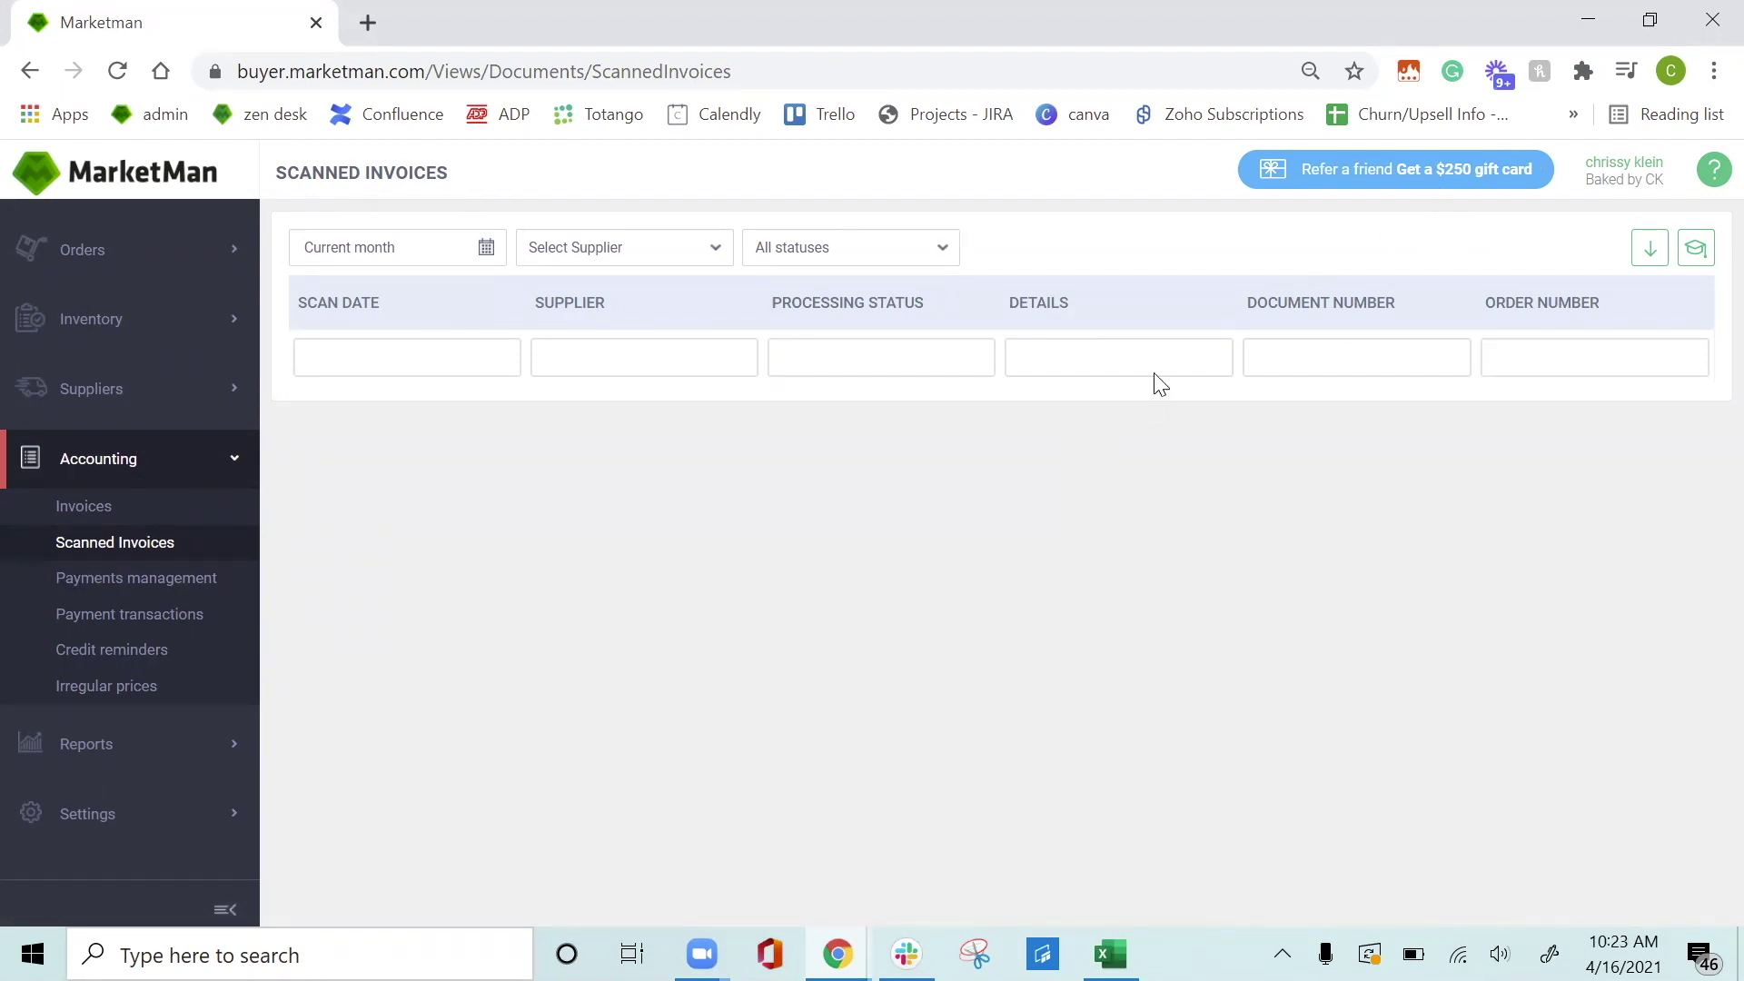
Open the Irregular Prices report and accept the updated Ginger Beer price
left_click(170, 692)
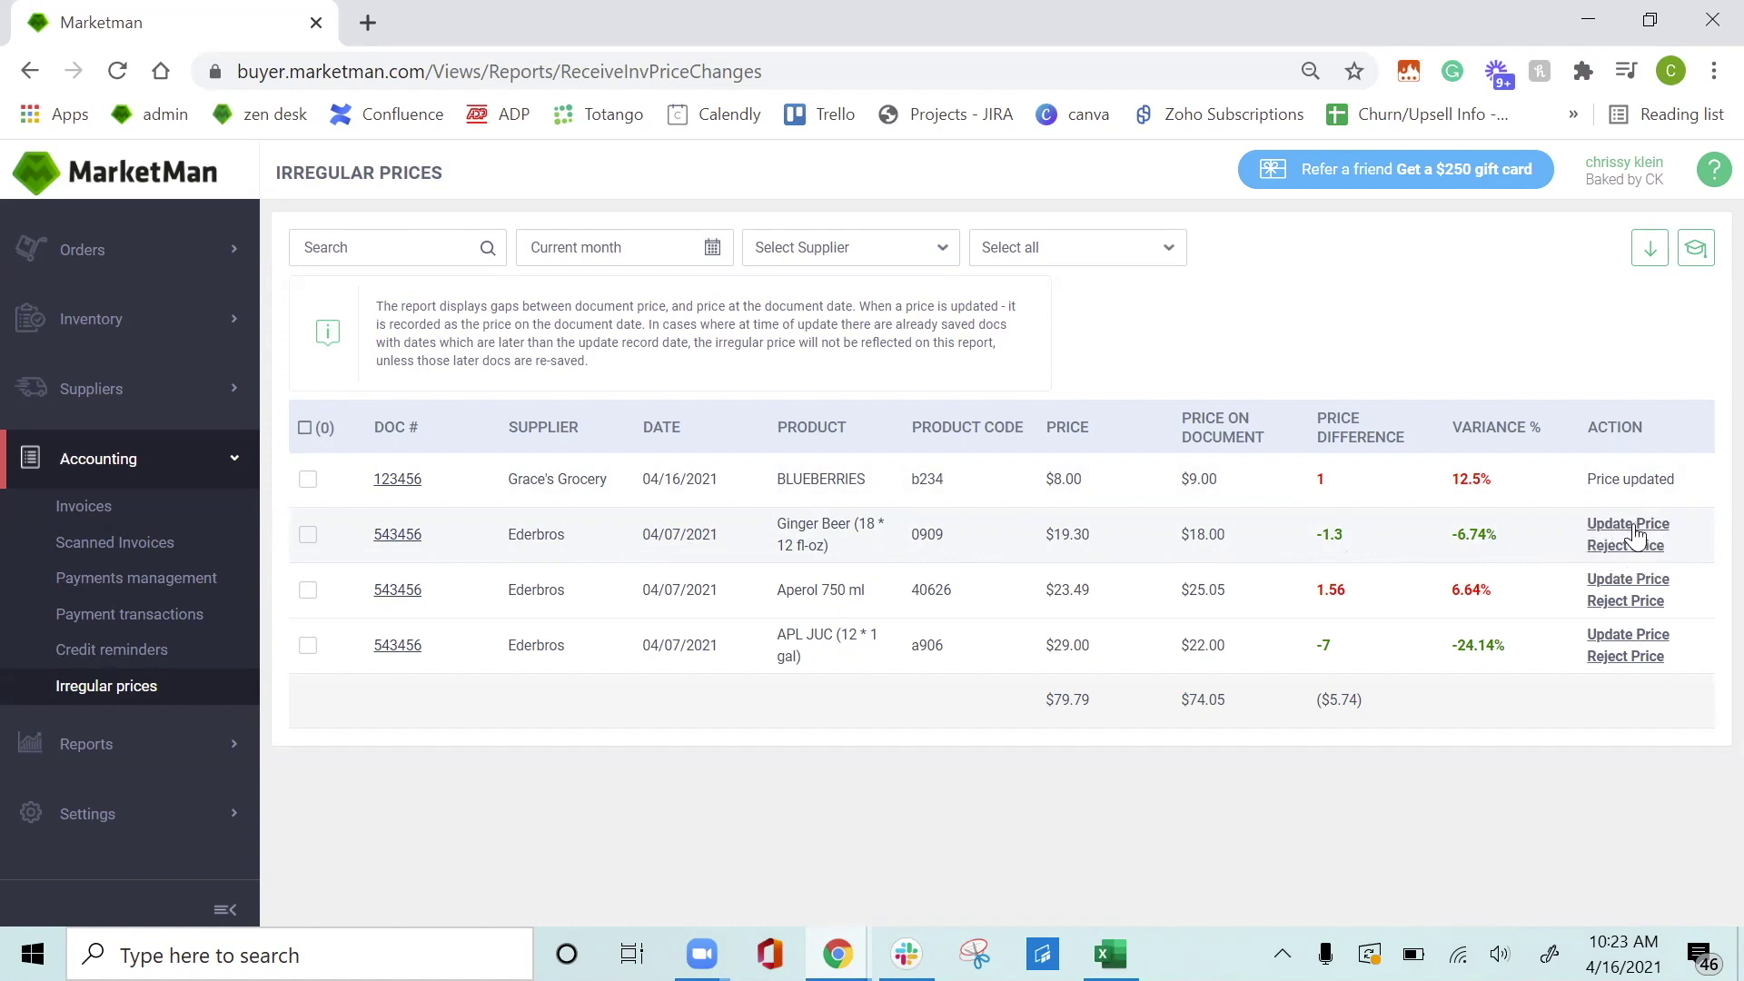
left_click(1632, 528)
Open the Price Change Report and review the Ginger Beer price history chart
left_click(177, 745)
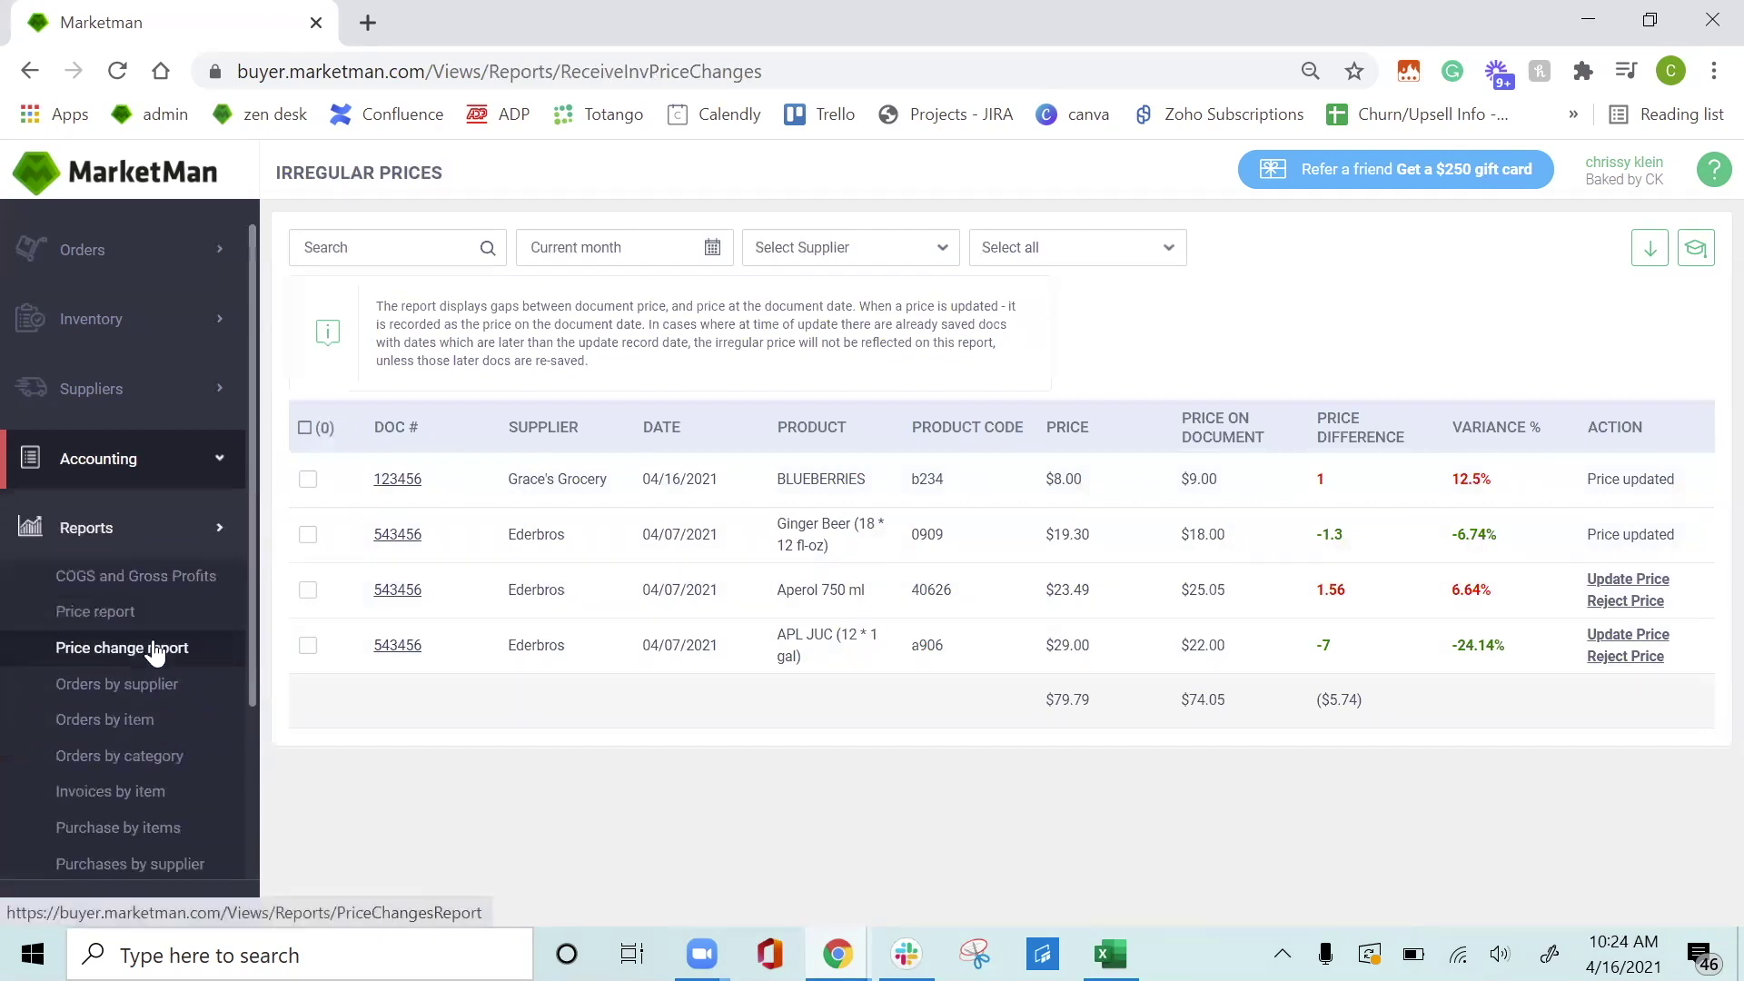
left_click(156, 661)
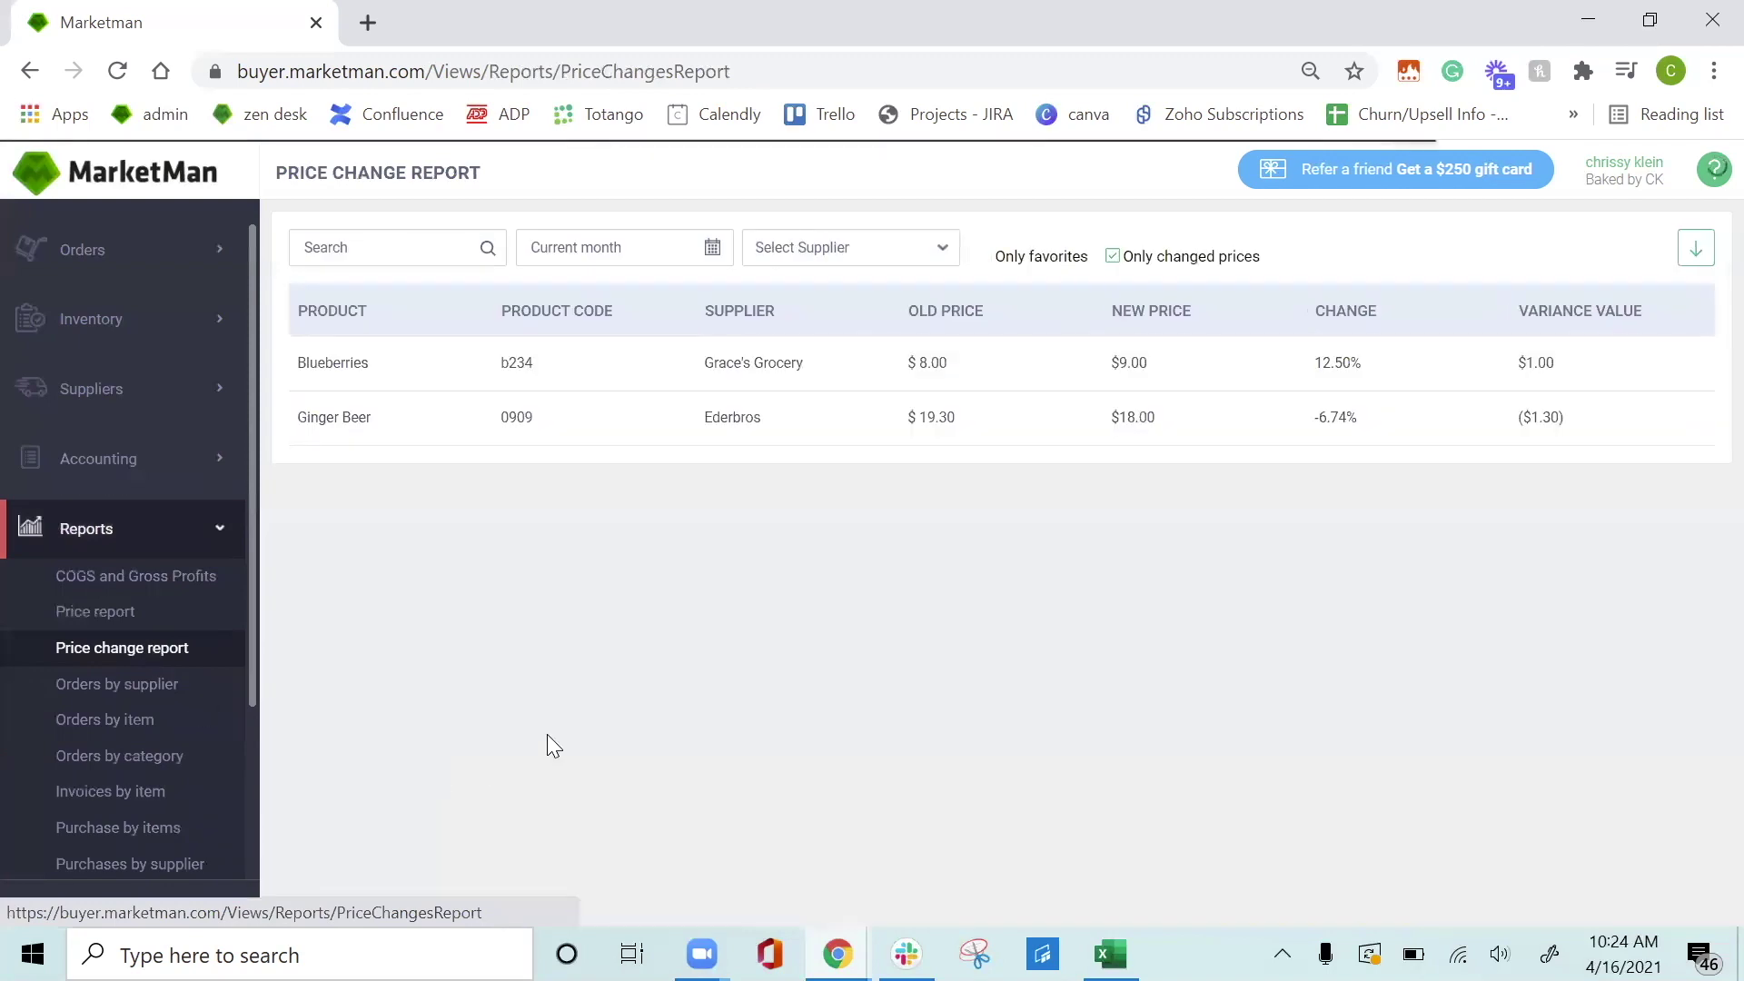
left_click(715, 430)
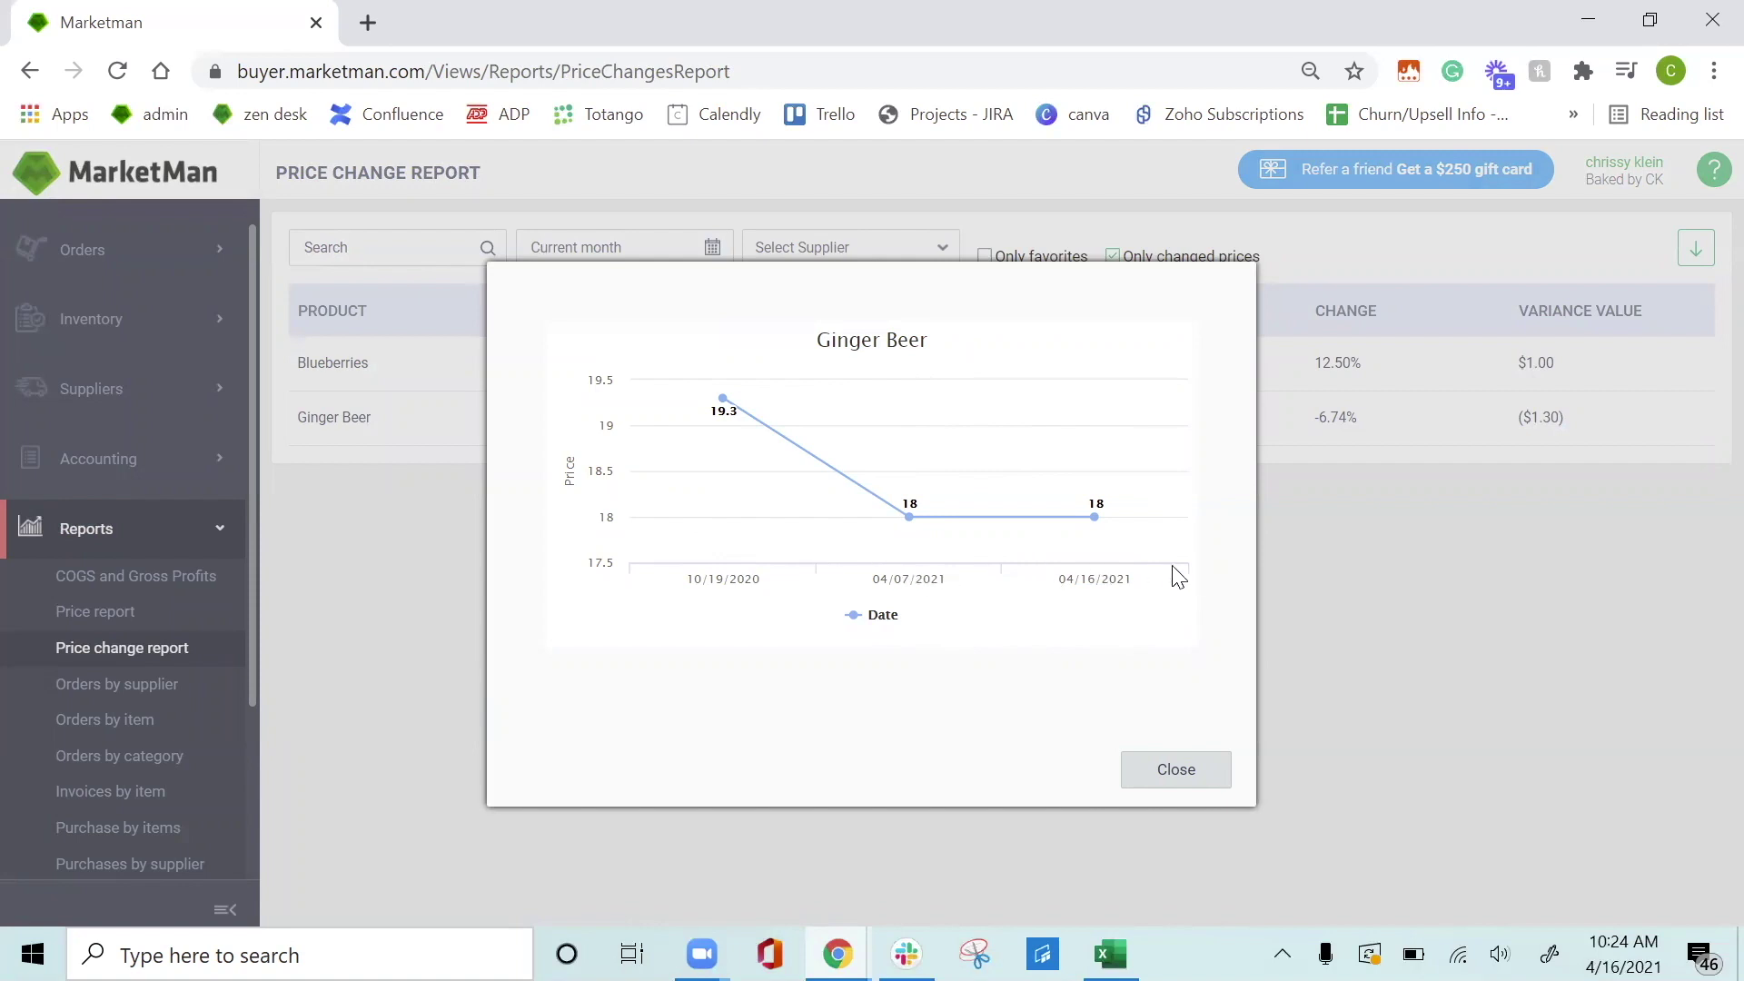
left_click(1218, 768)
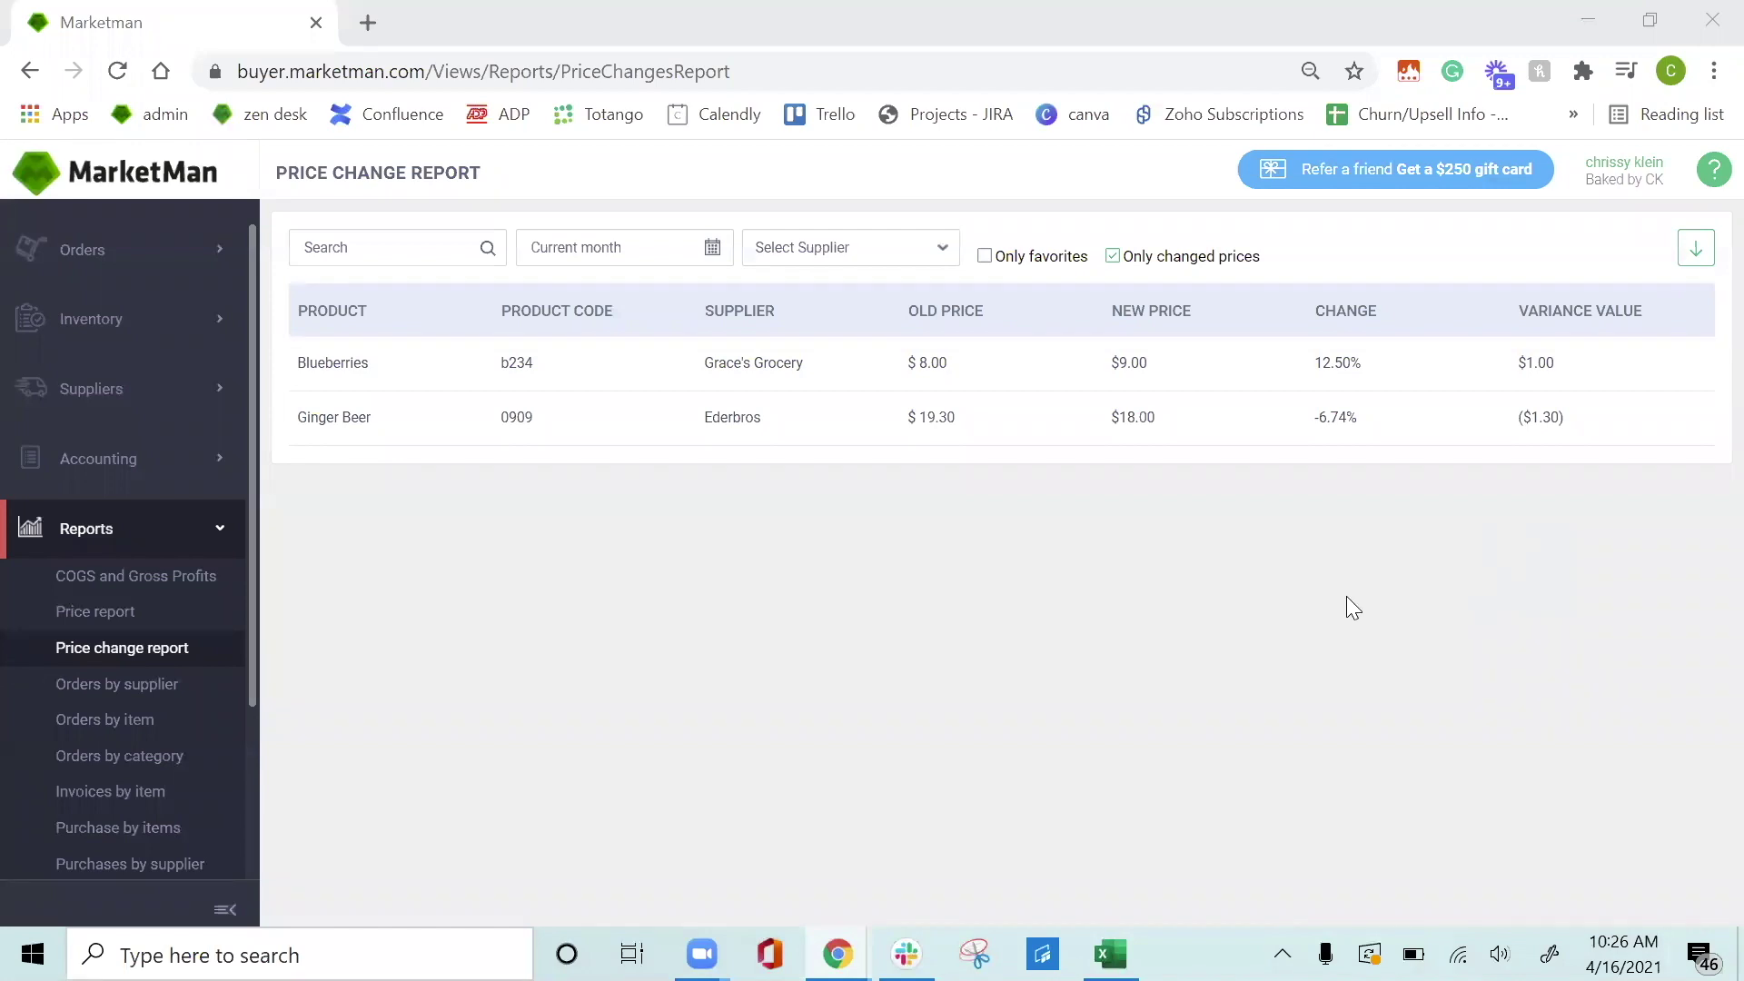
Go to Inventory > Waste events and create a new waste event dated 04/16/2021
left_click(179, 346)
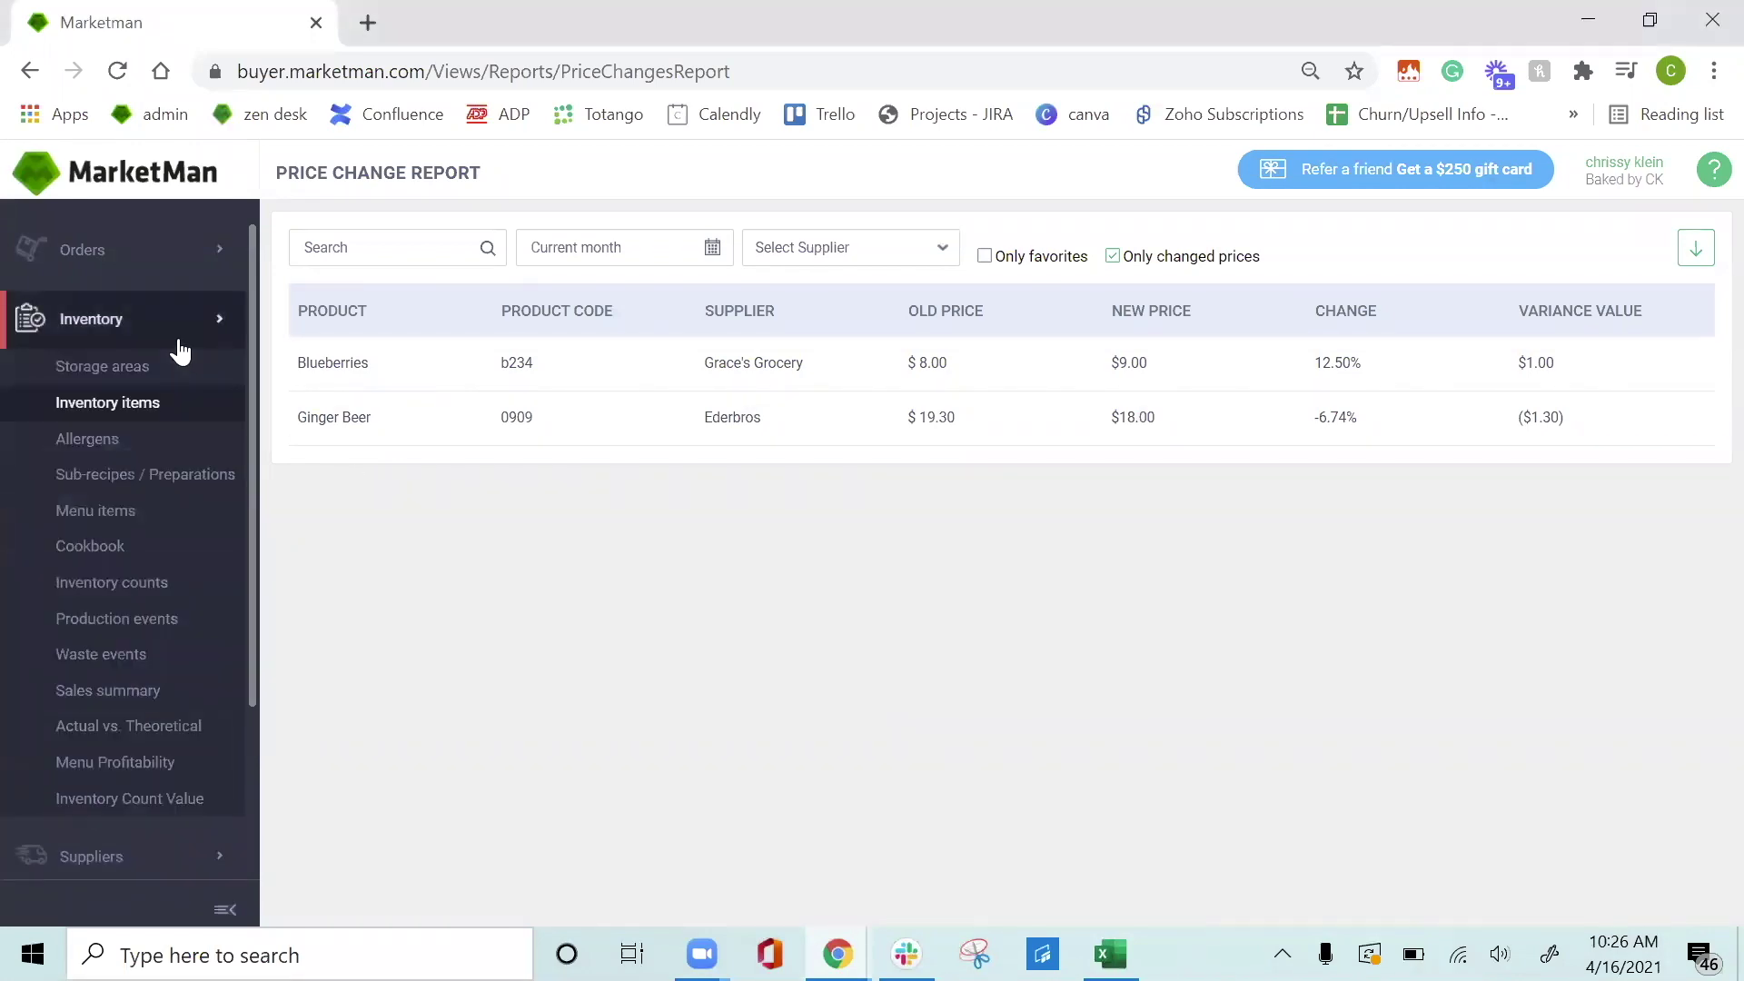
left_click(116, 669)
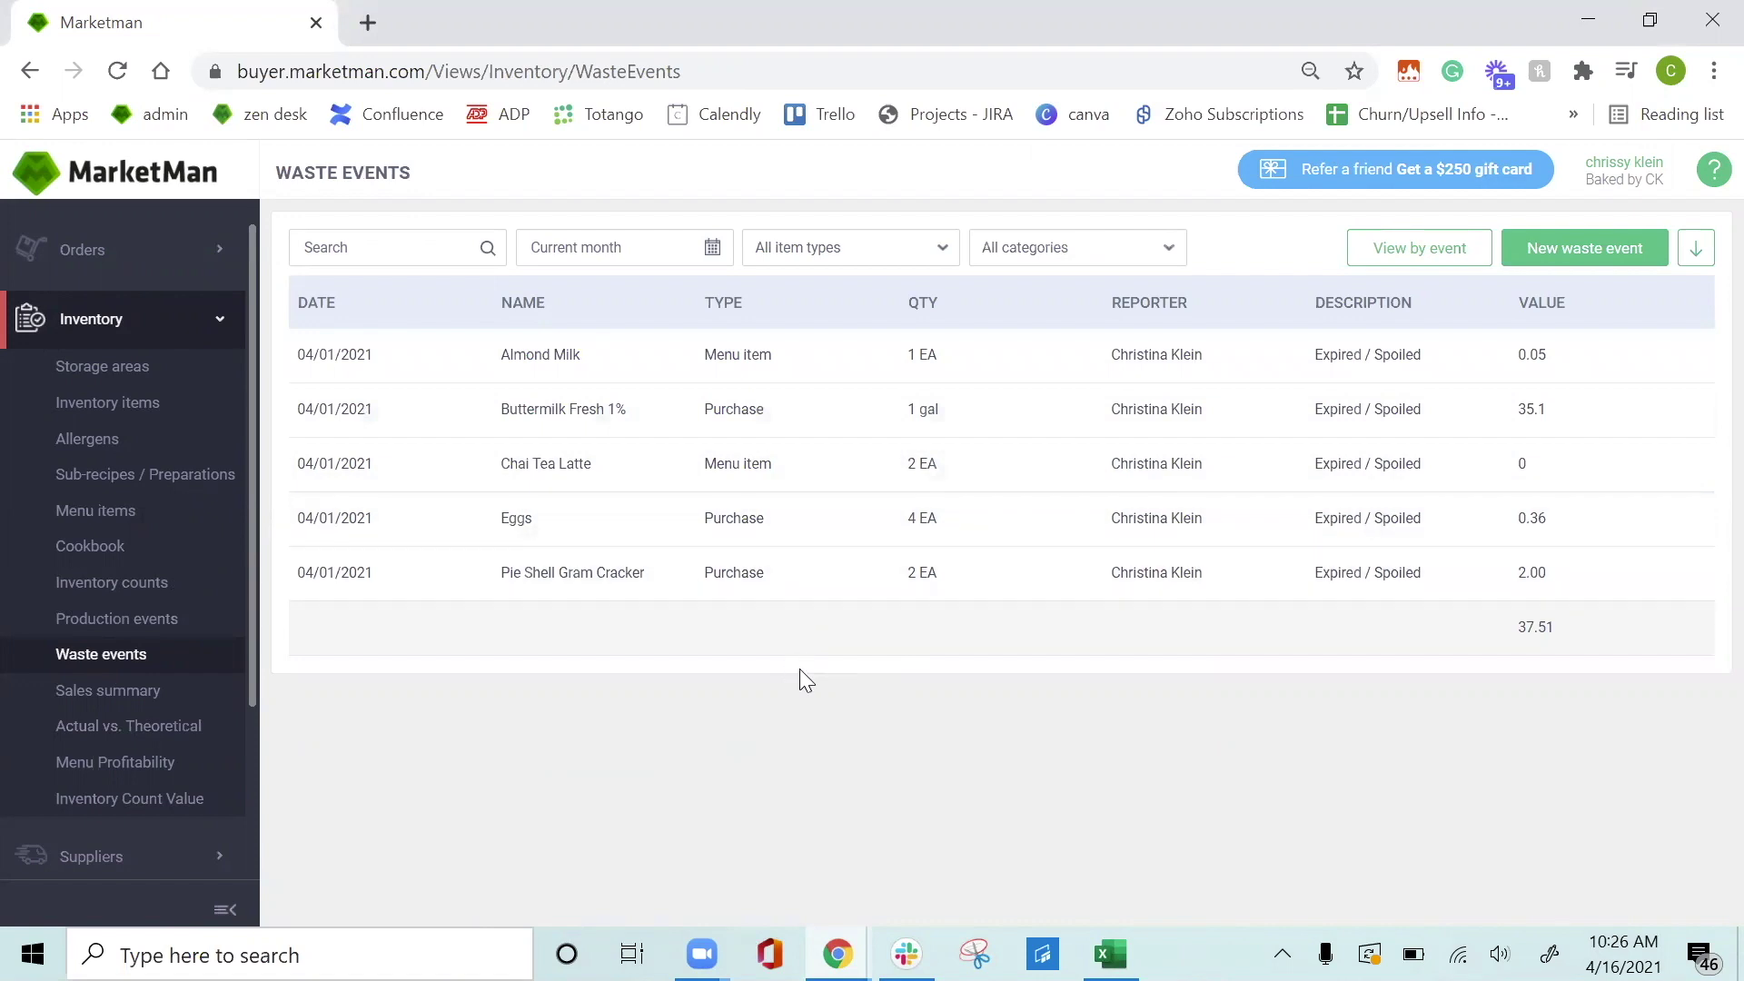
left_click(1591, 266)
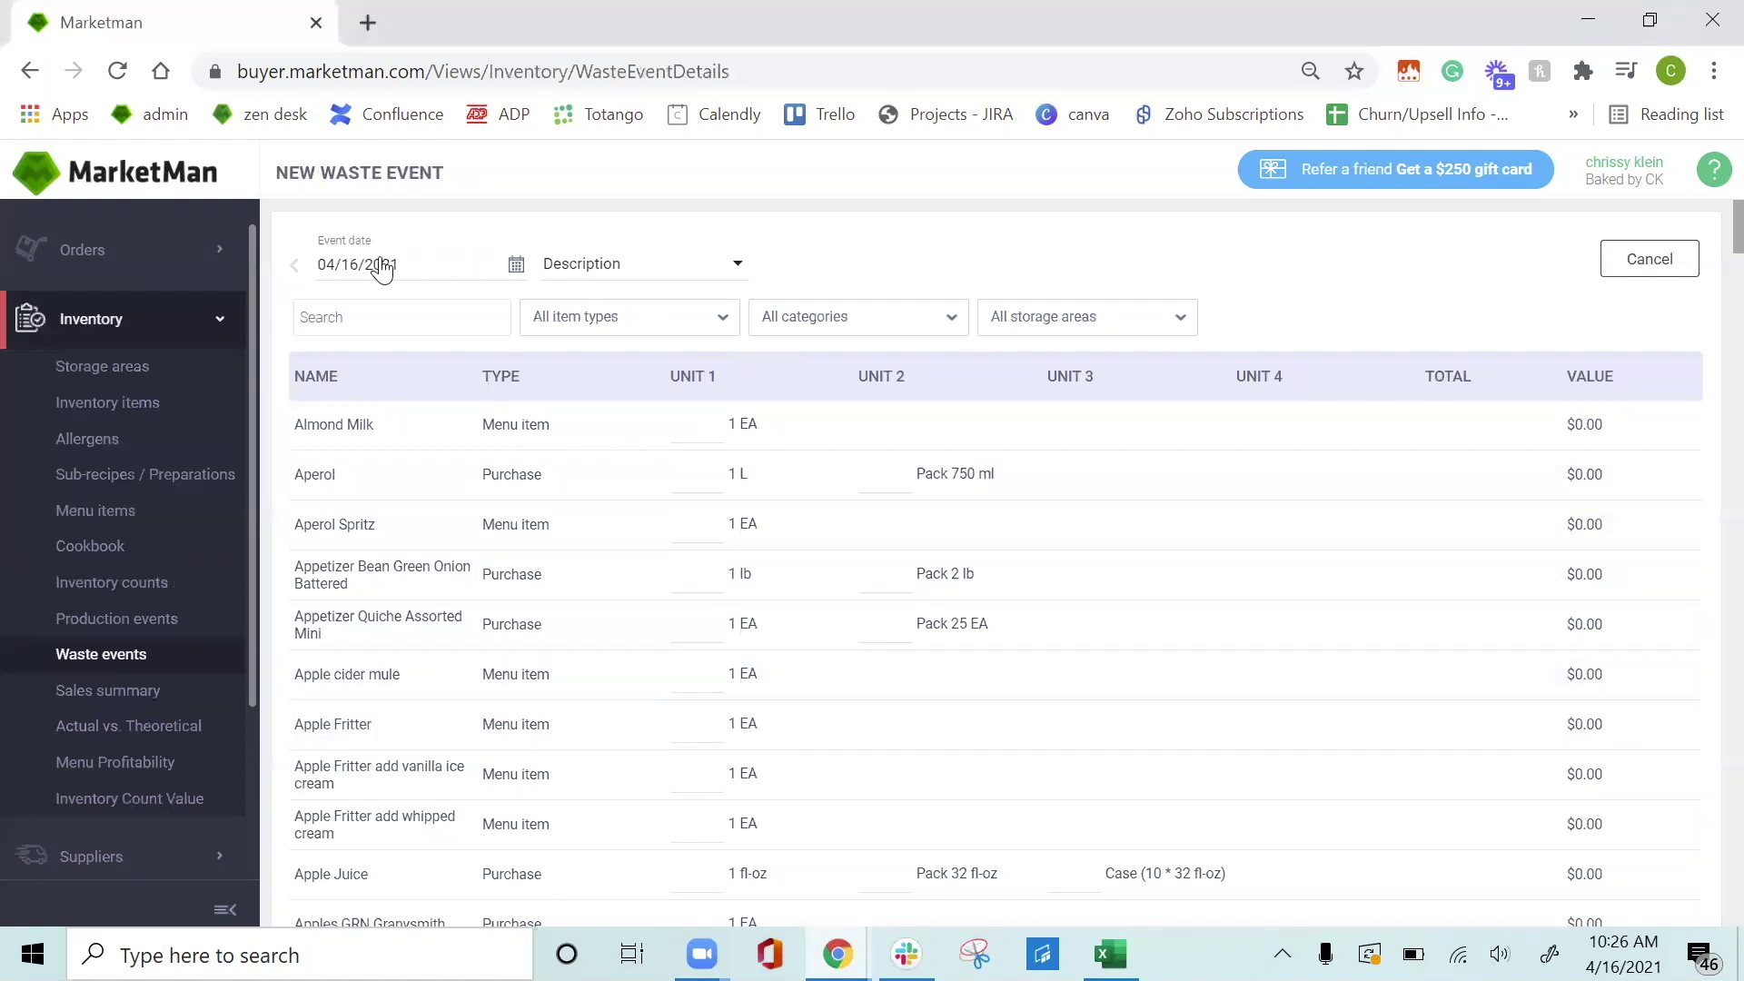
Record 1 Aperol Spritz and 4 Apples GRN Granysmith as waste, reason Expired / Spoiled
left_click(641, 262)
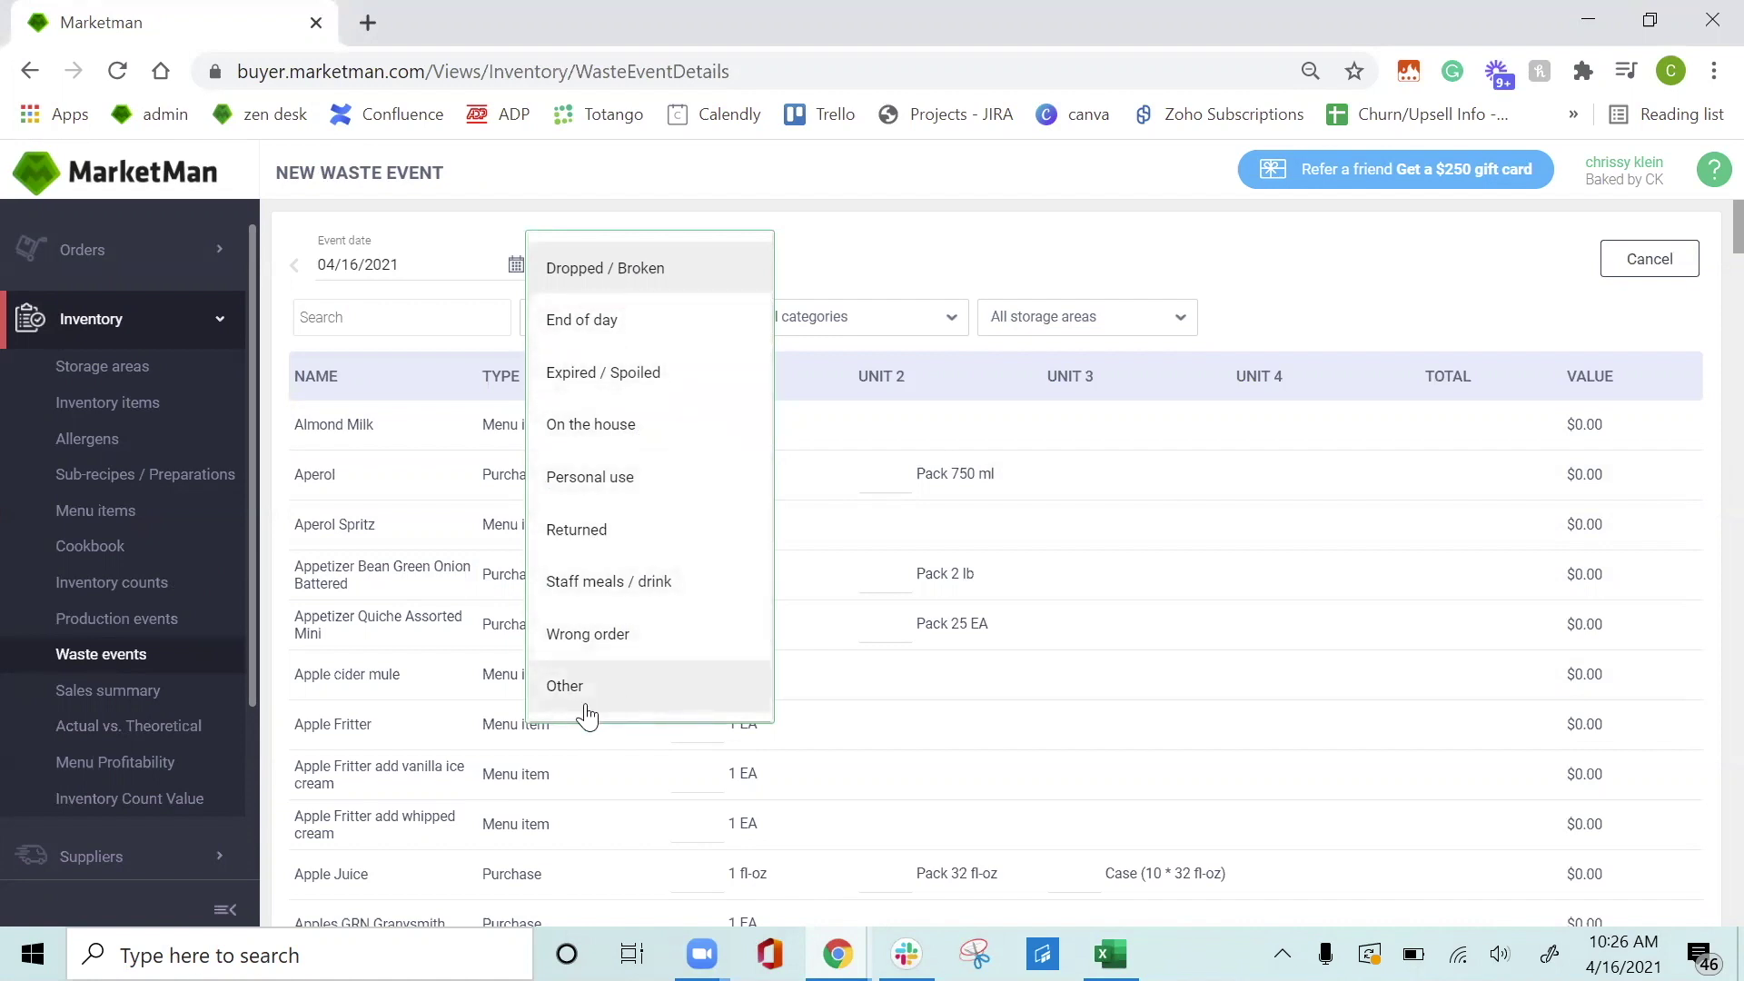
left_click(986, 258)
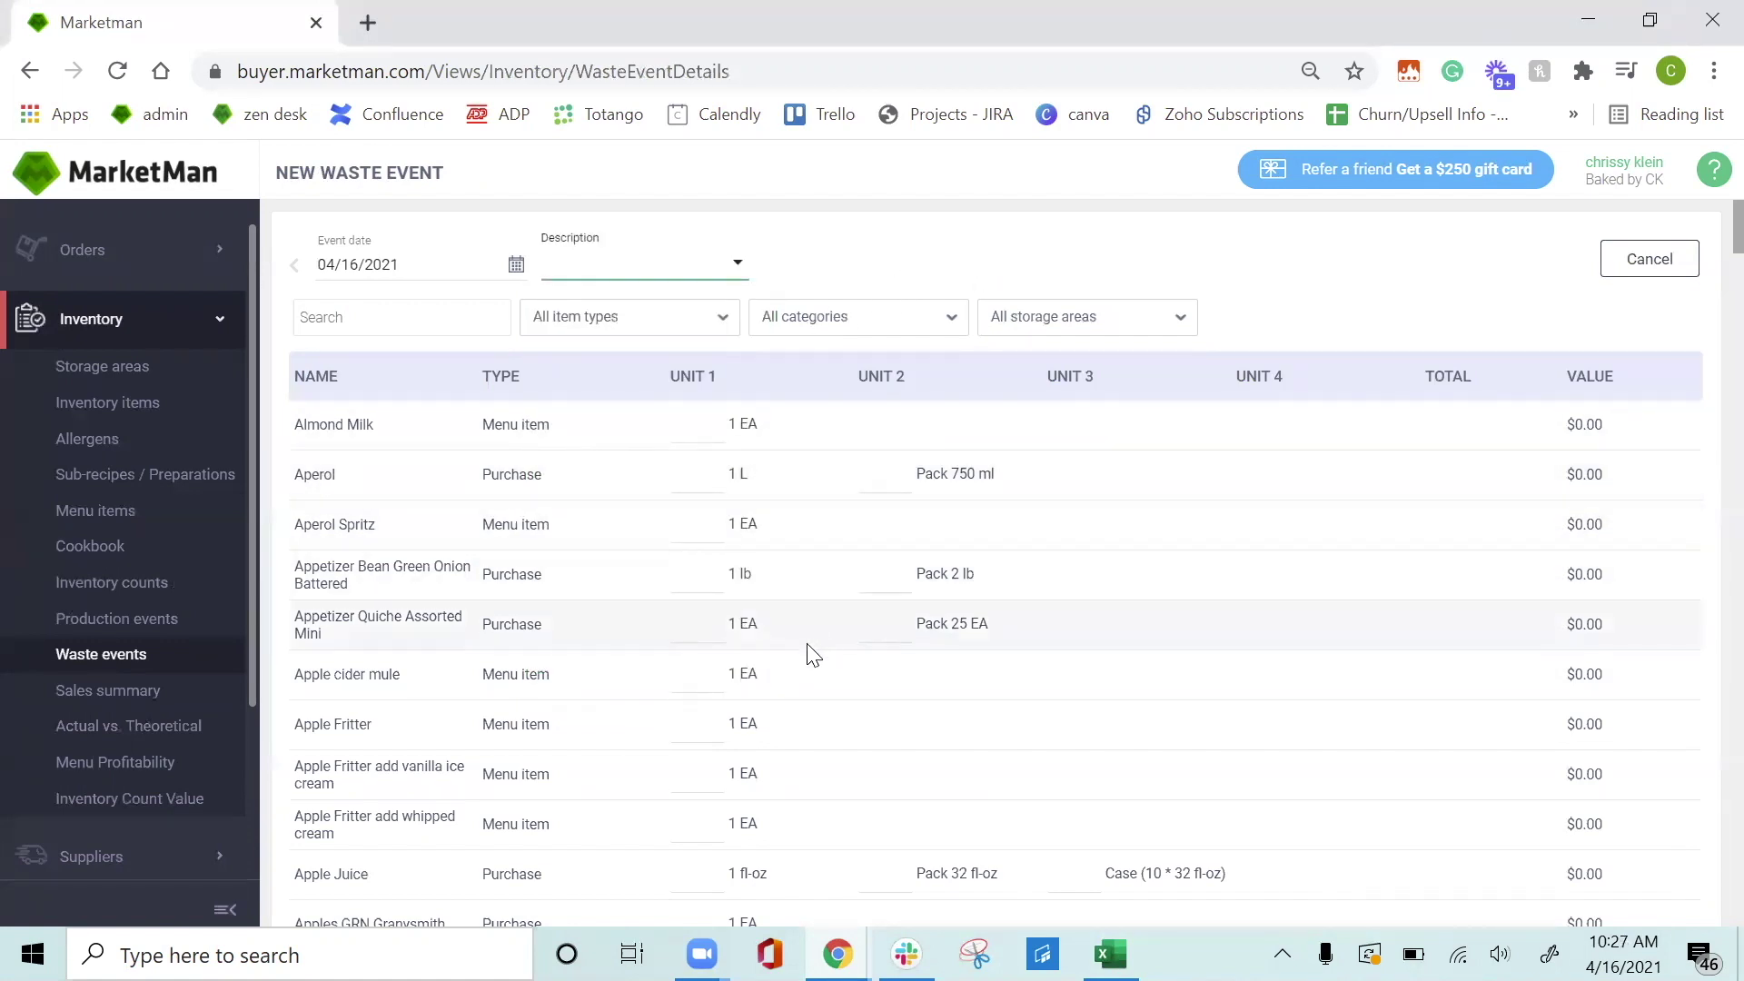
left_click(688, 522)
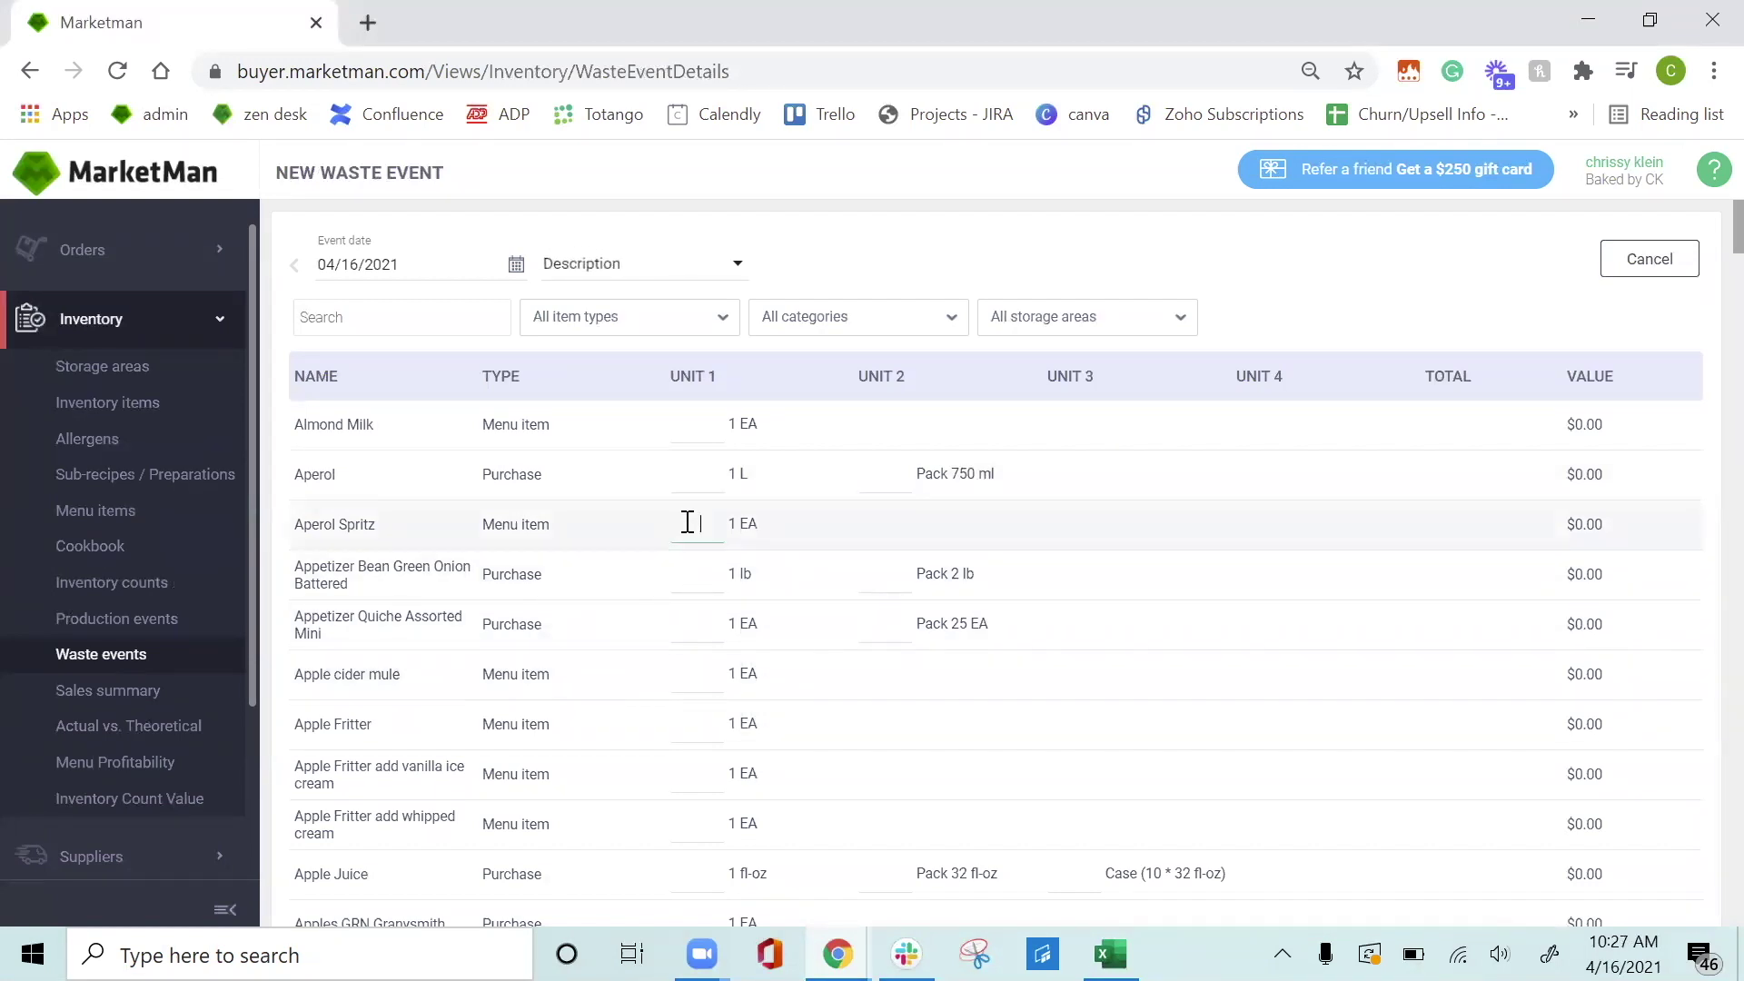
type("1")
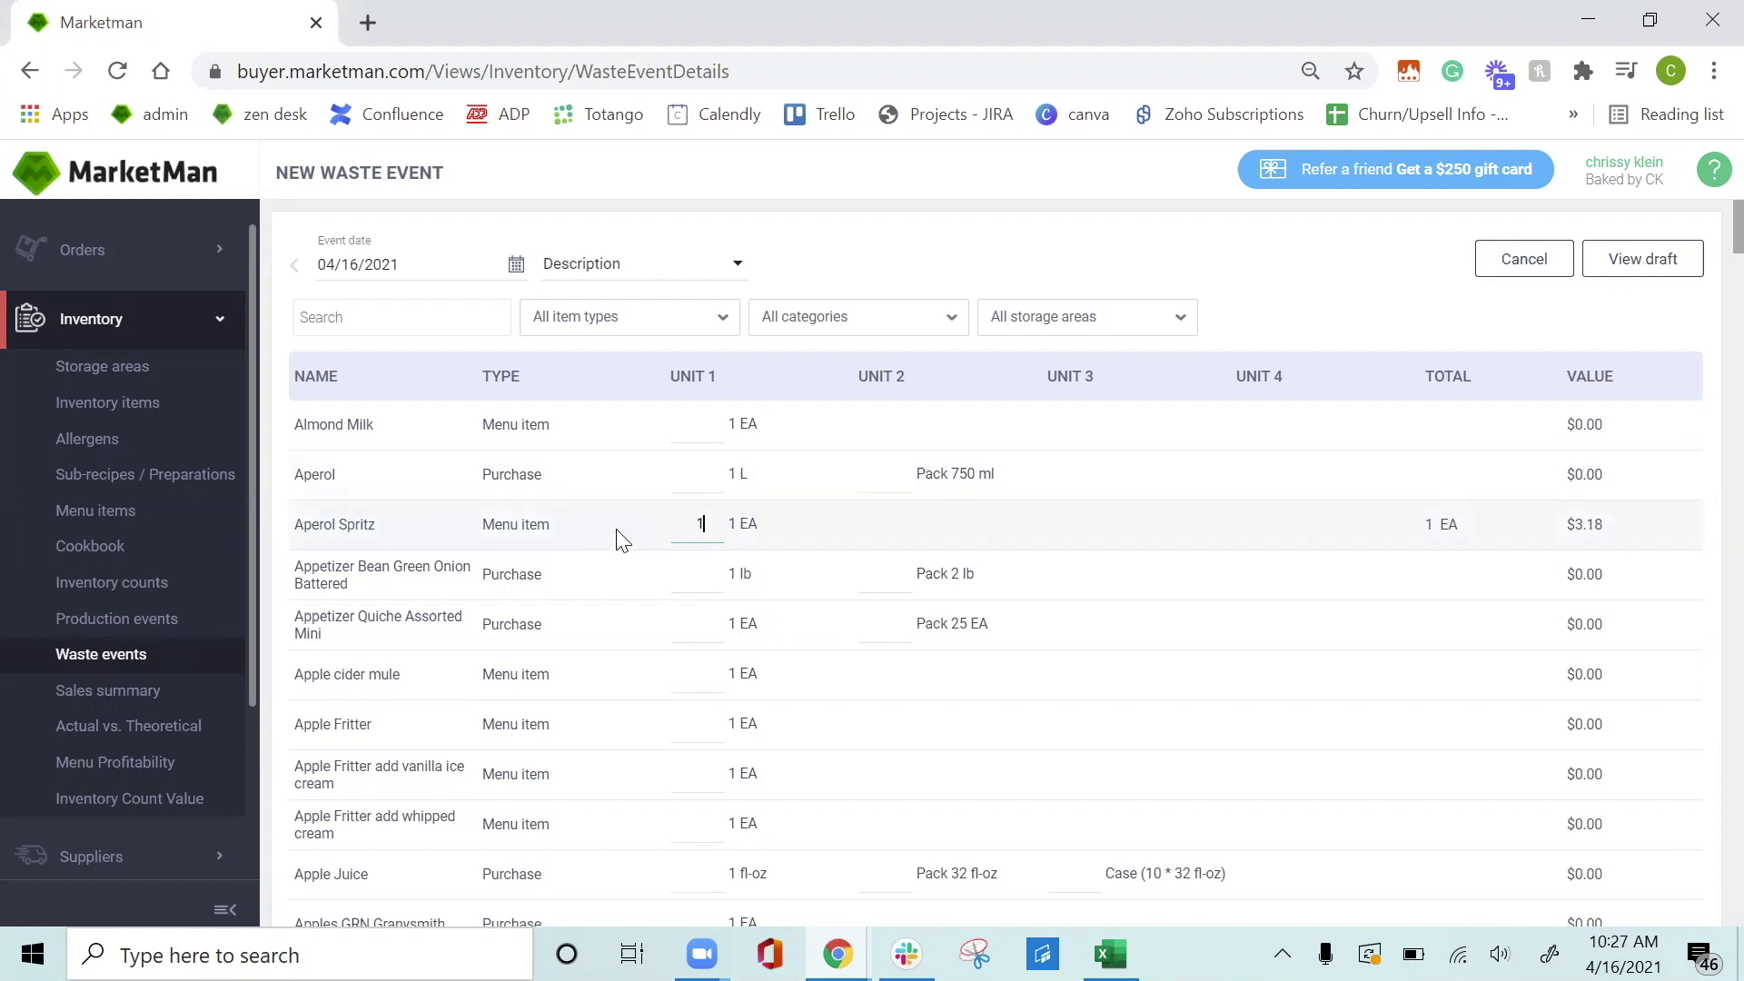
scroll(623, 739, "down", 2)
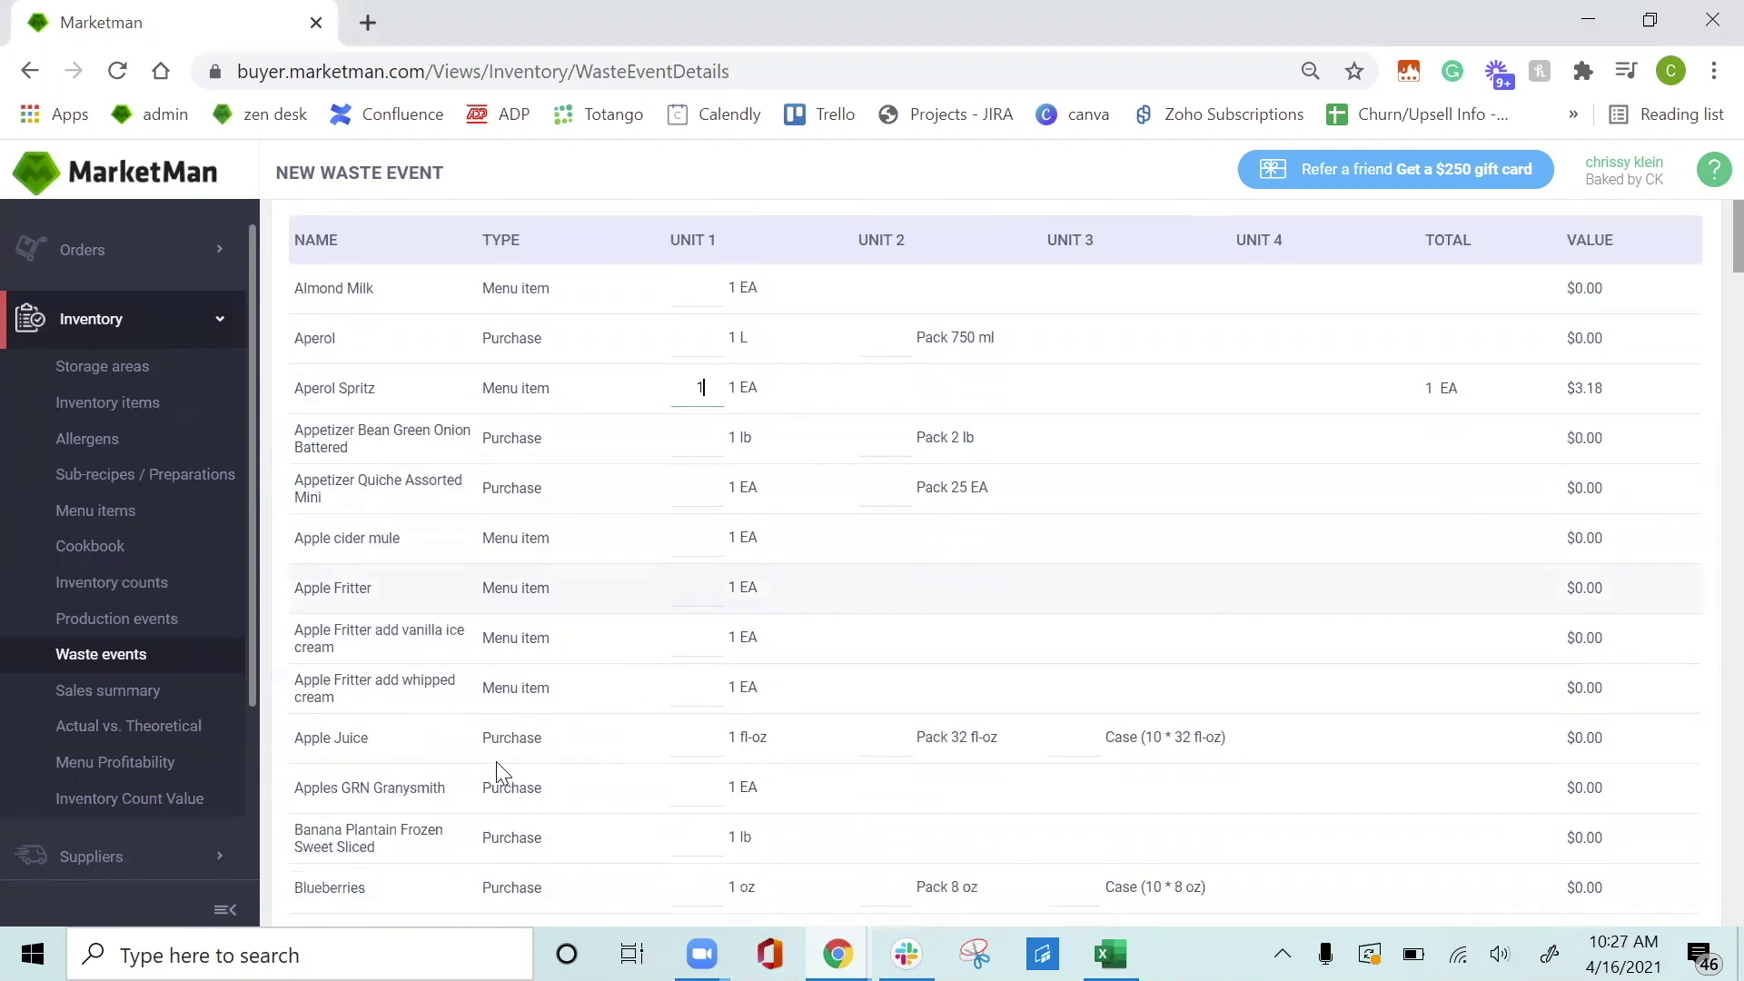
left_click(710, 778)
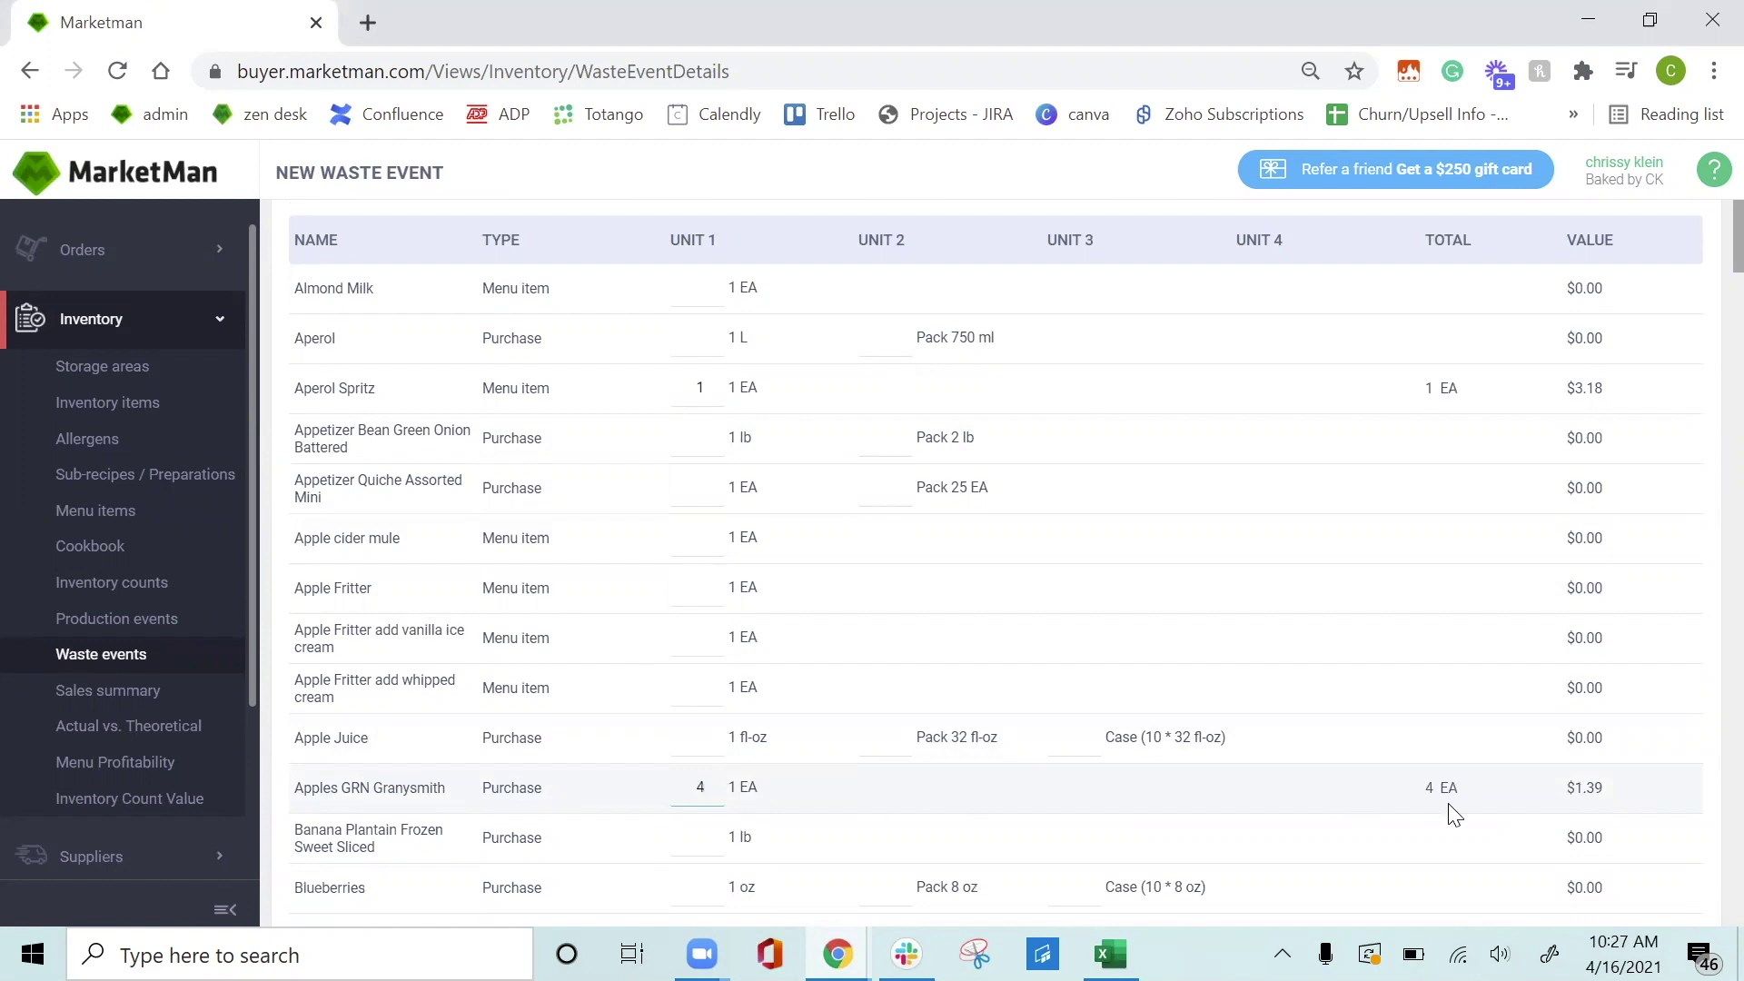
scroll(817, 726, "up", 2)
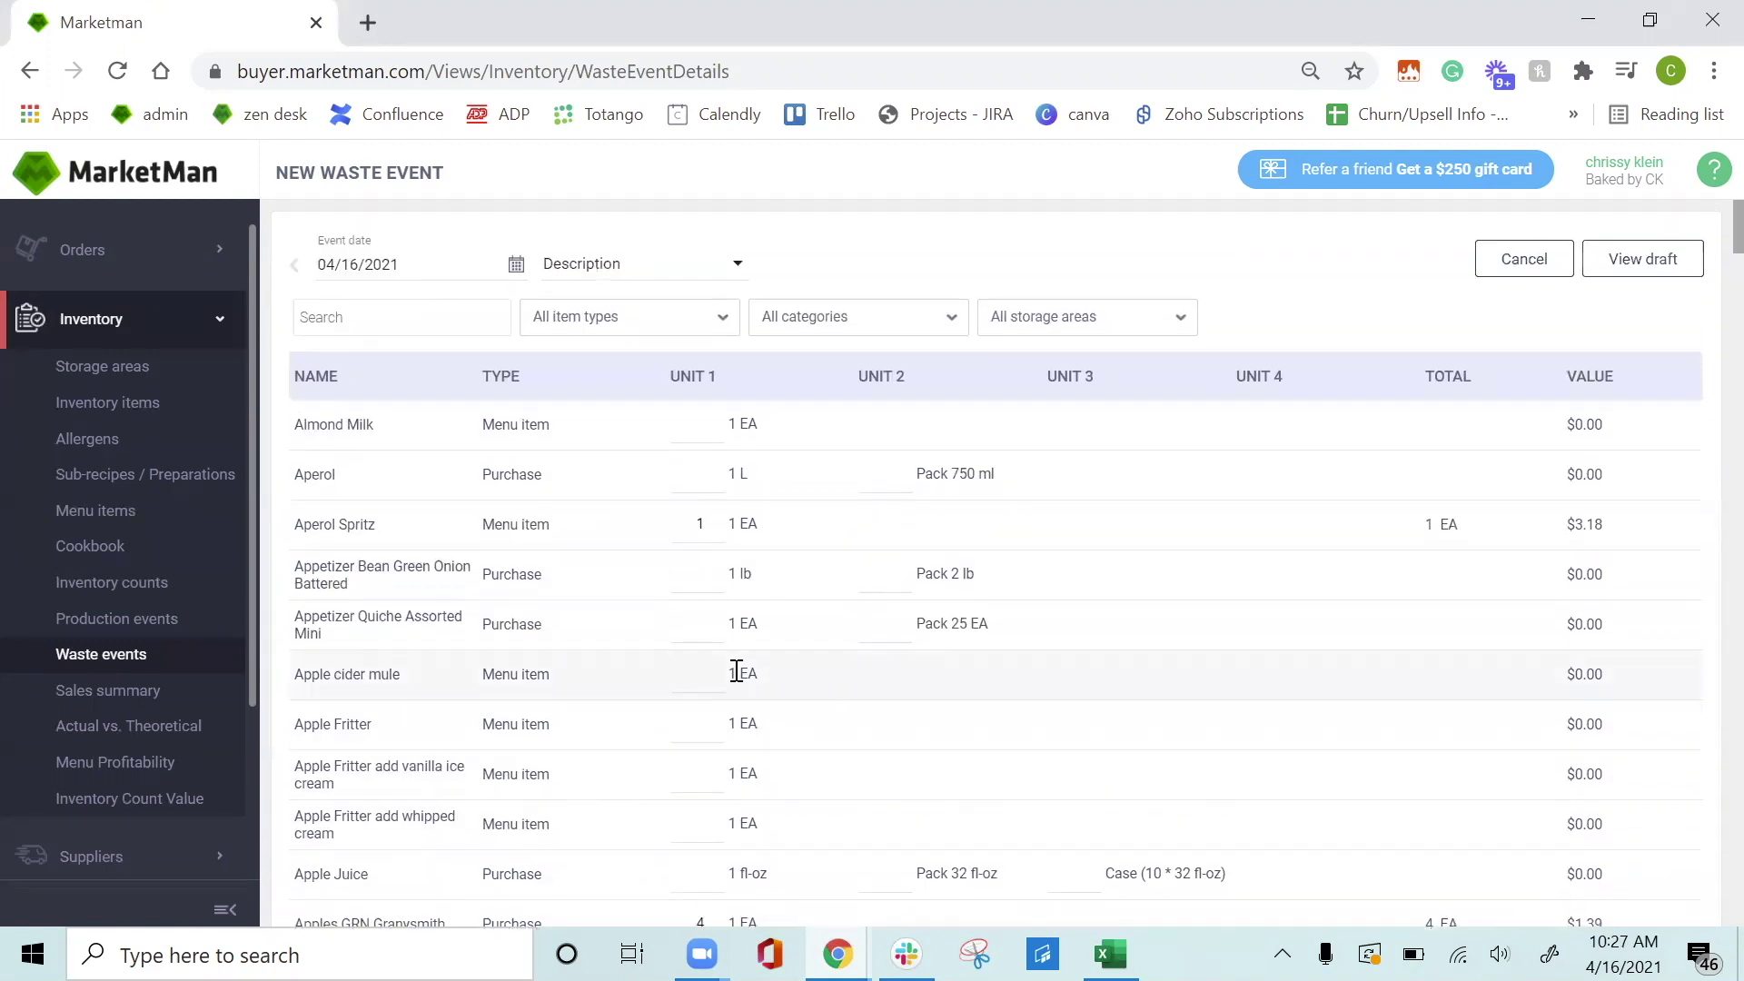
left_click(686, 263)
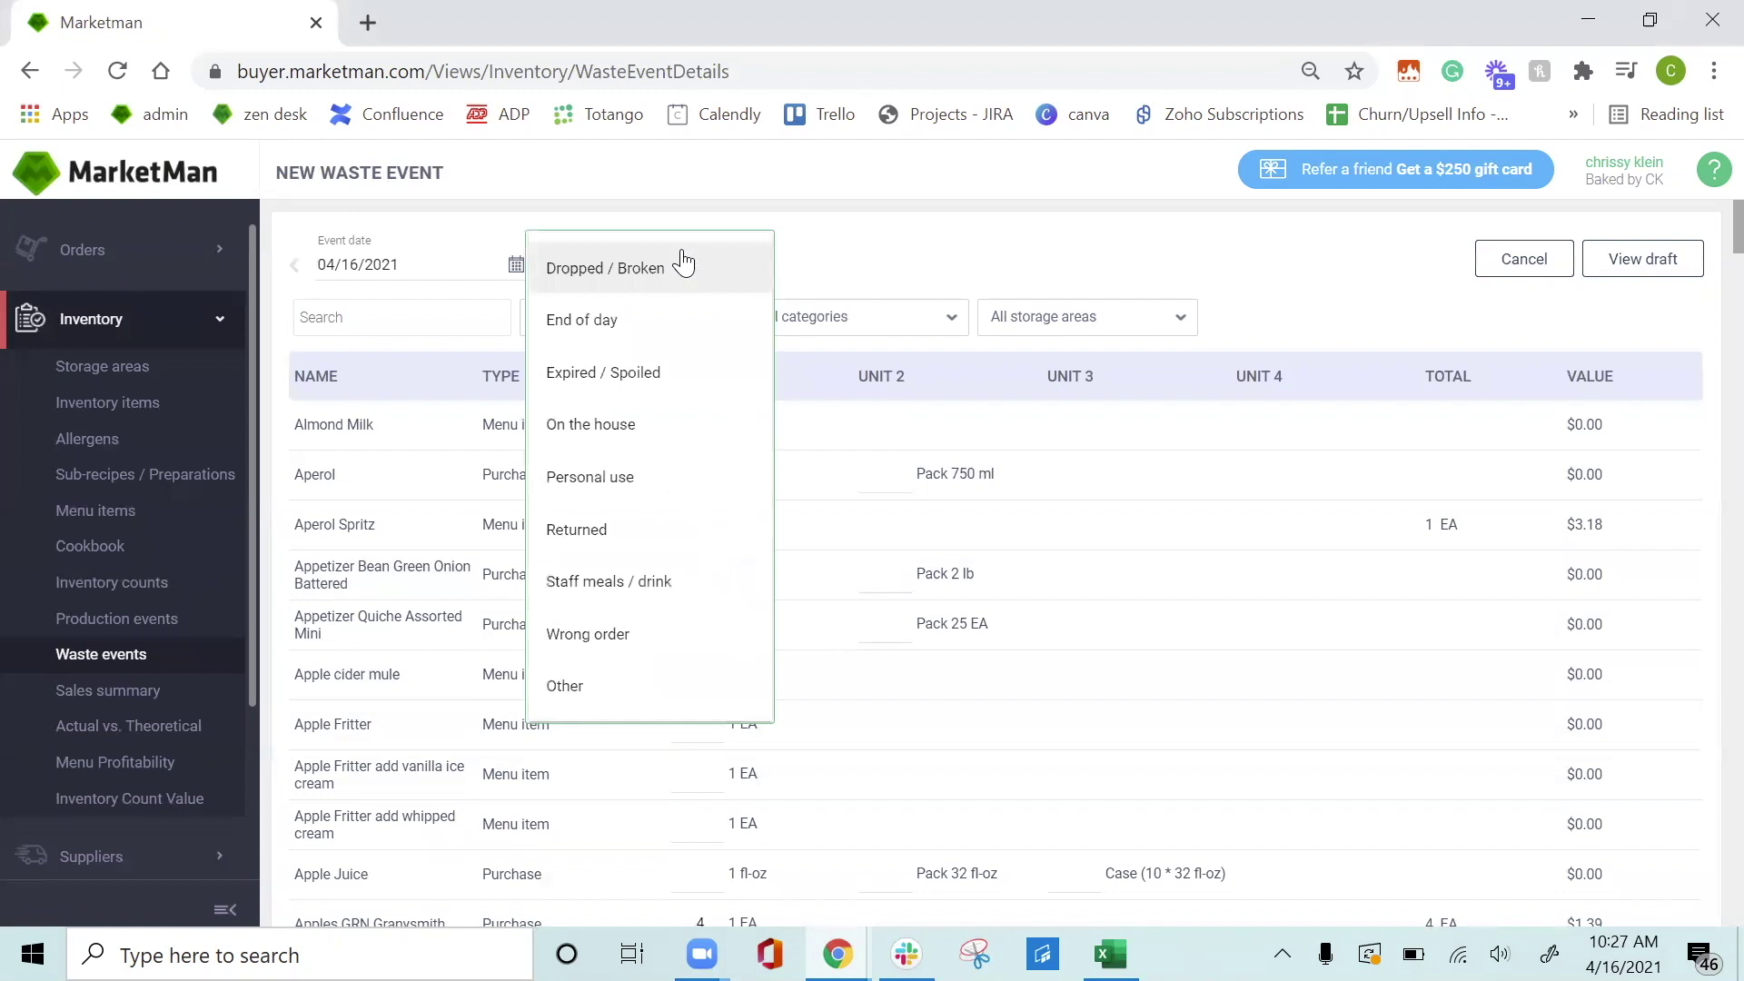
left_click(649, 374)
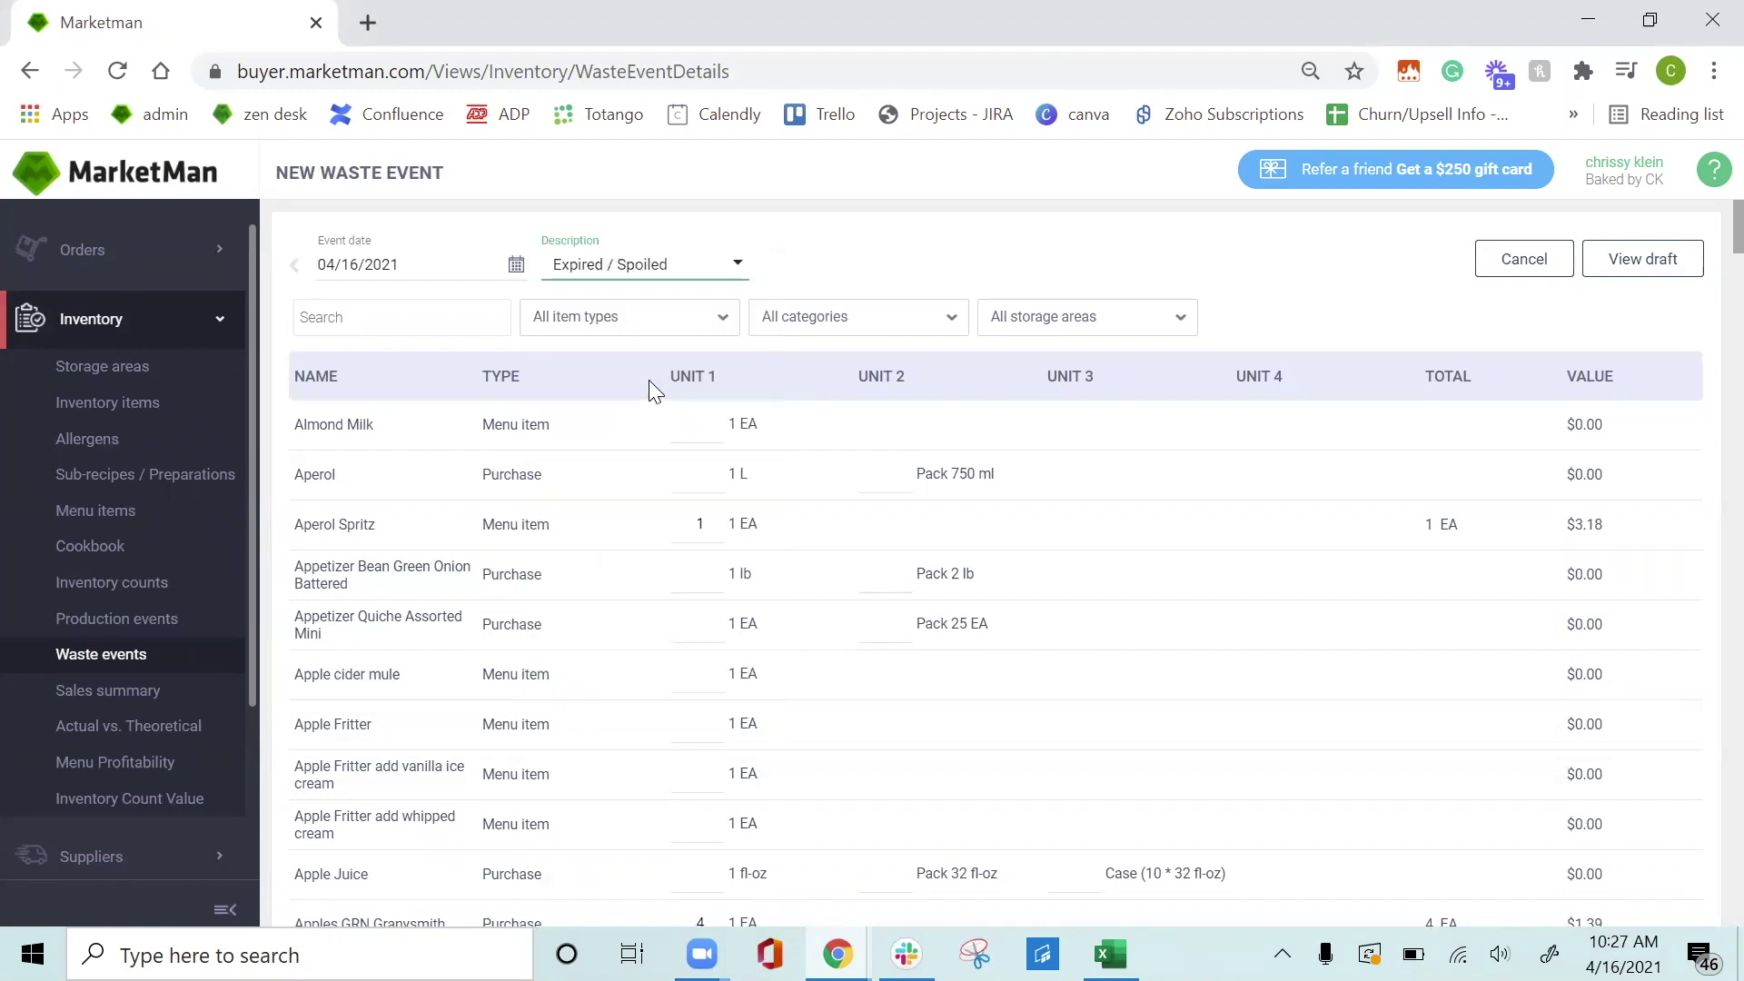
Preview the draft waste event for Aperol Spritz and Apples (42.08 total) and save it
left_click(1674, 259)
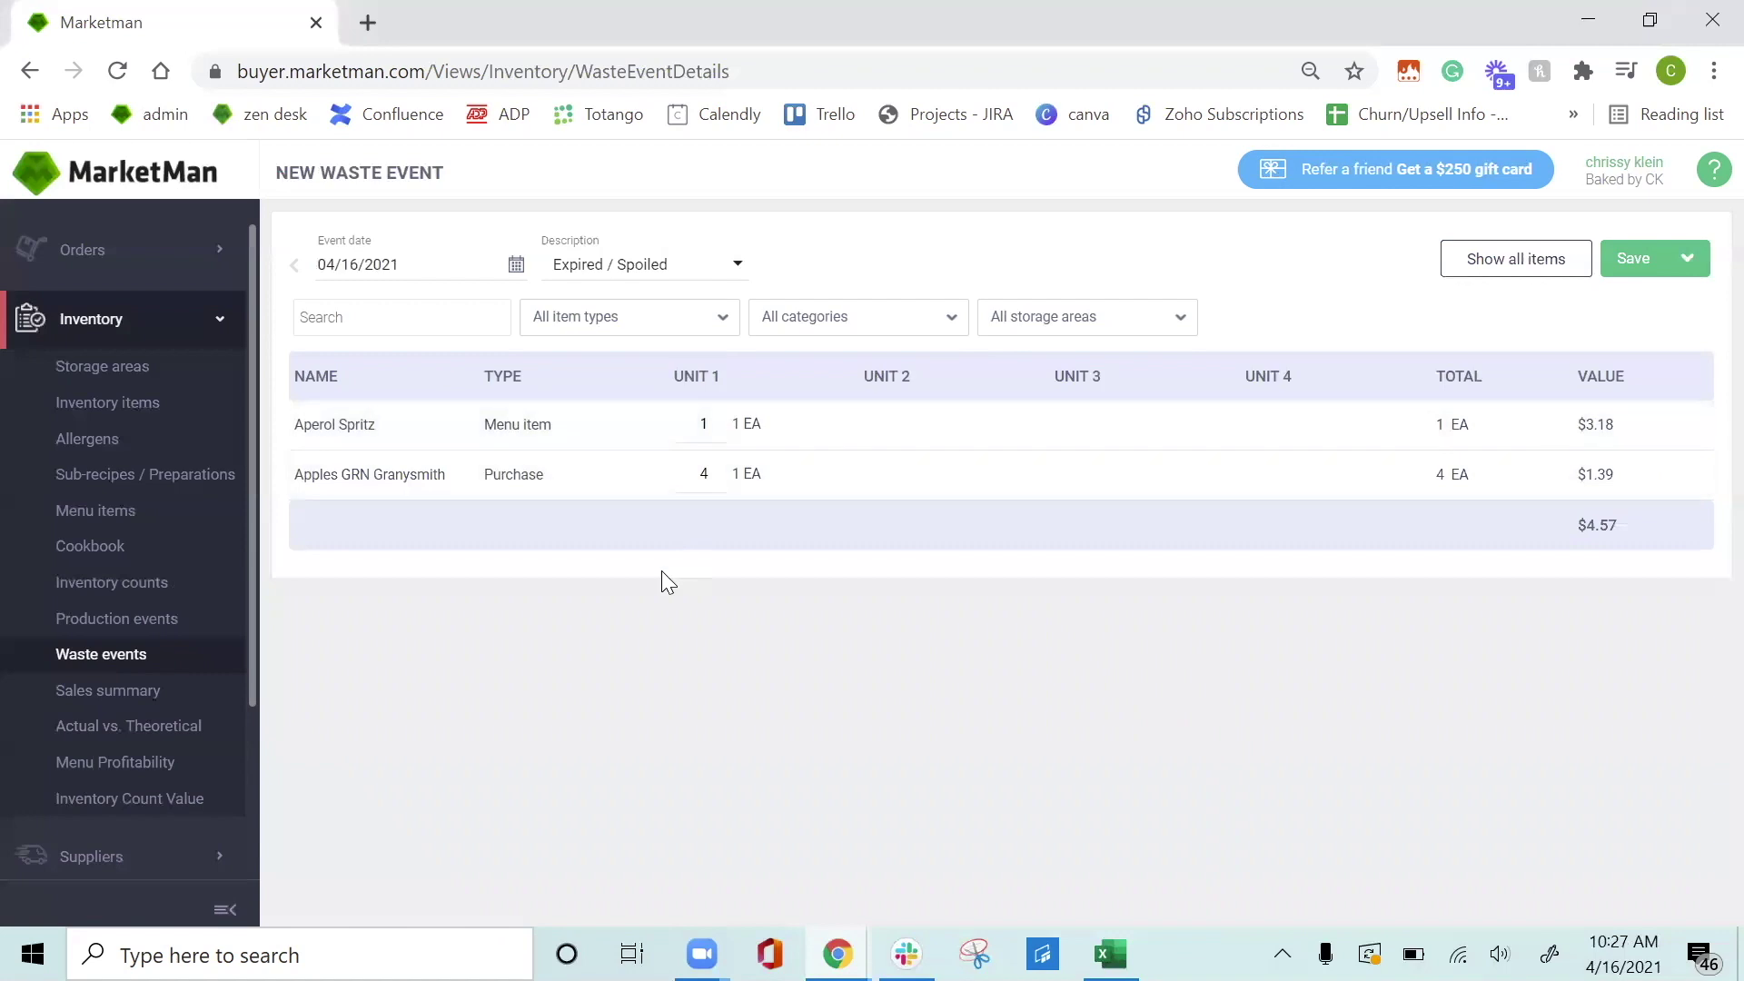
left_click(1639, 259)
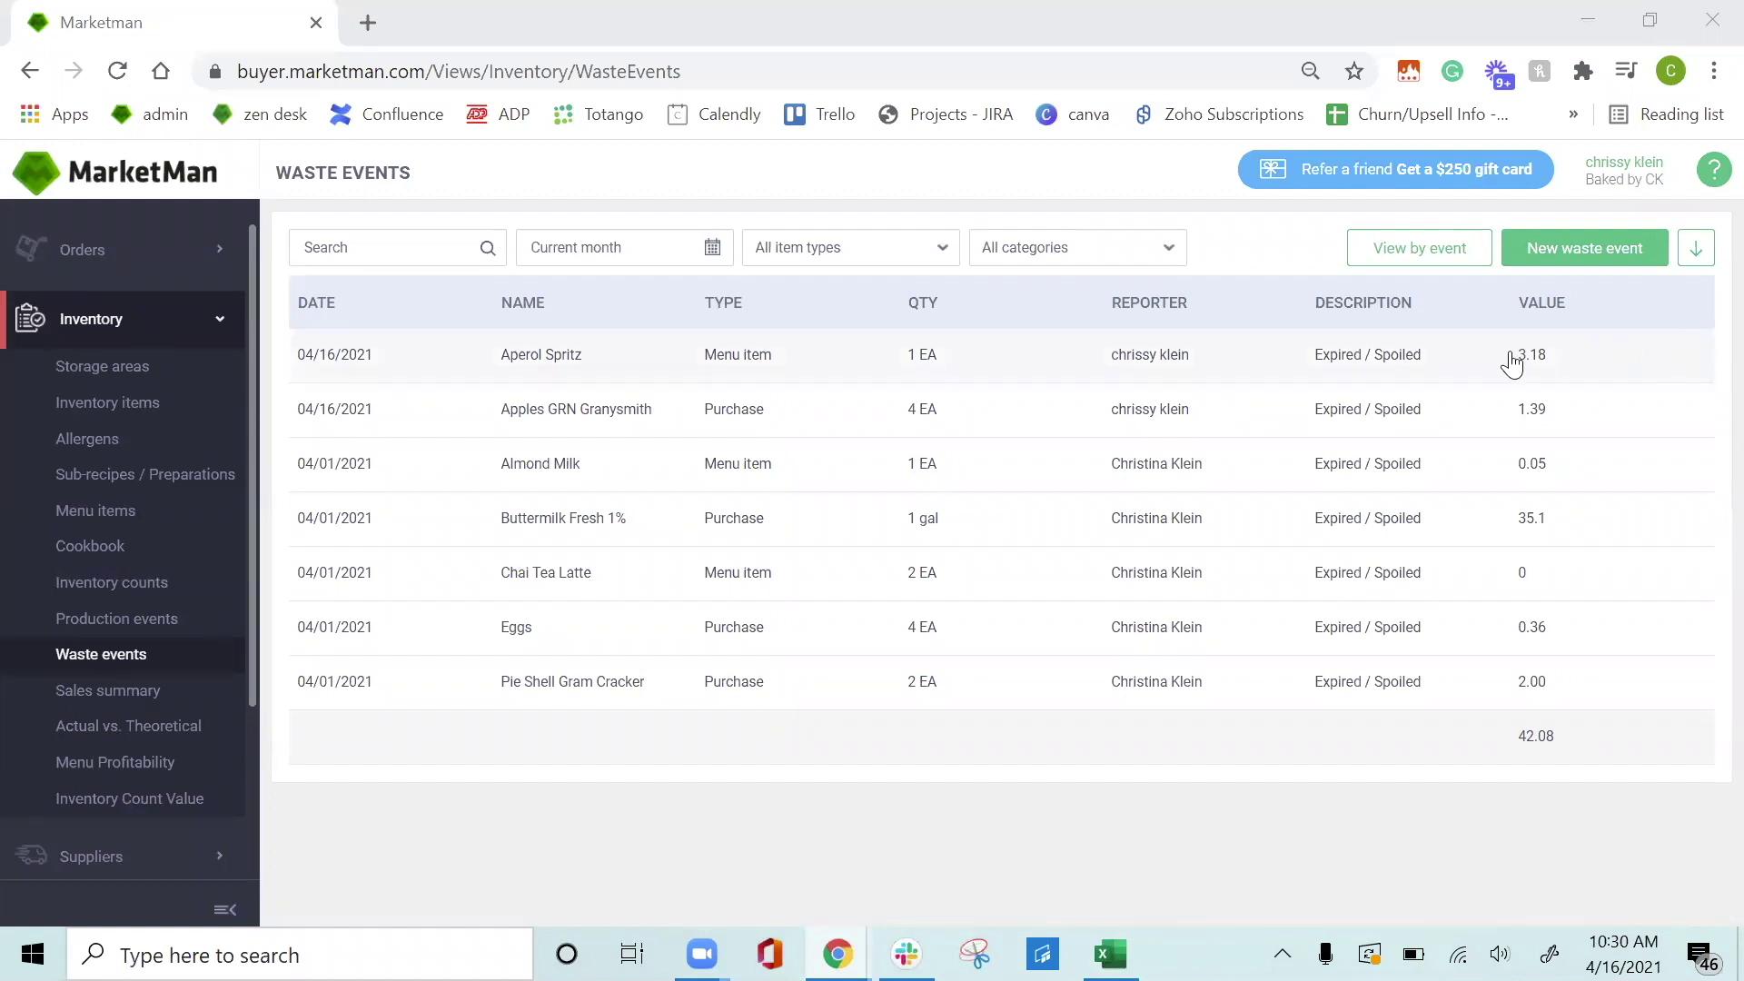
Bring up the Help panel over Waste Events and place the cursor in its search box
left_click(1712, 177)
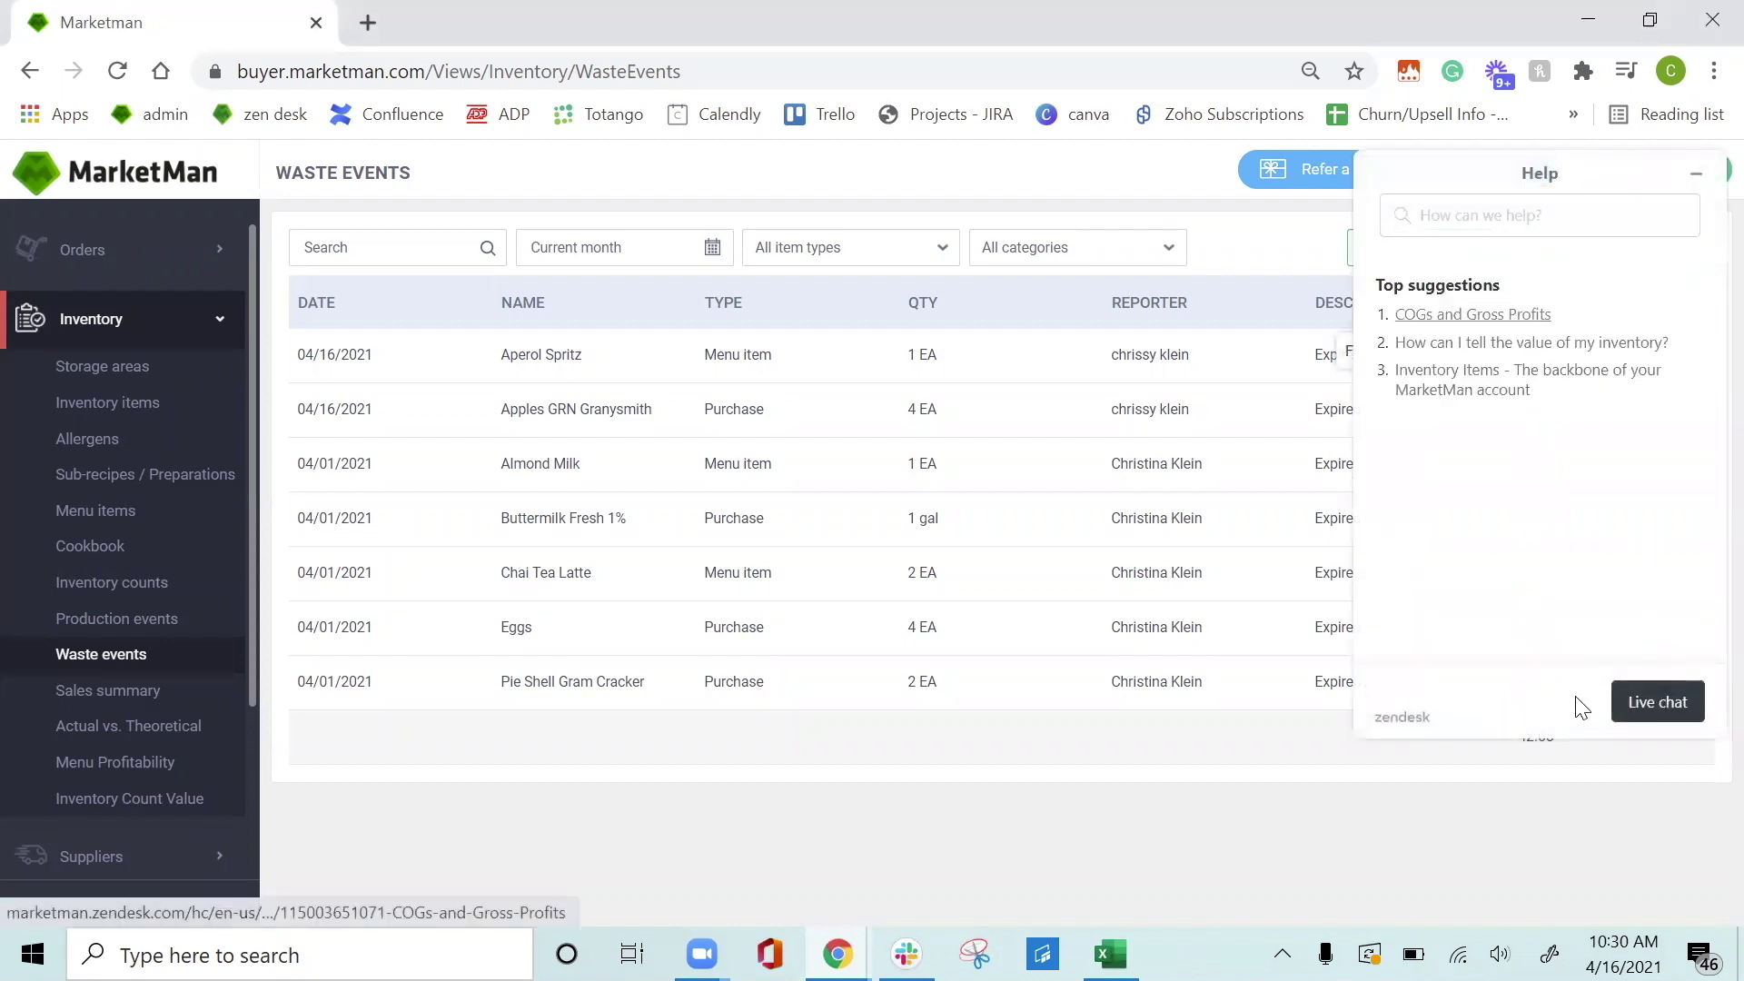
left_click(1552, 220)
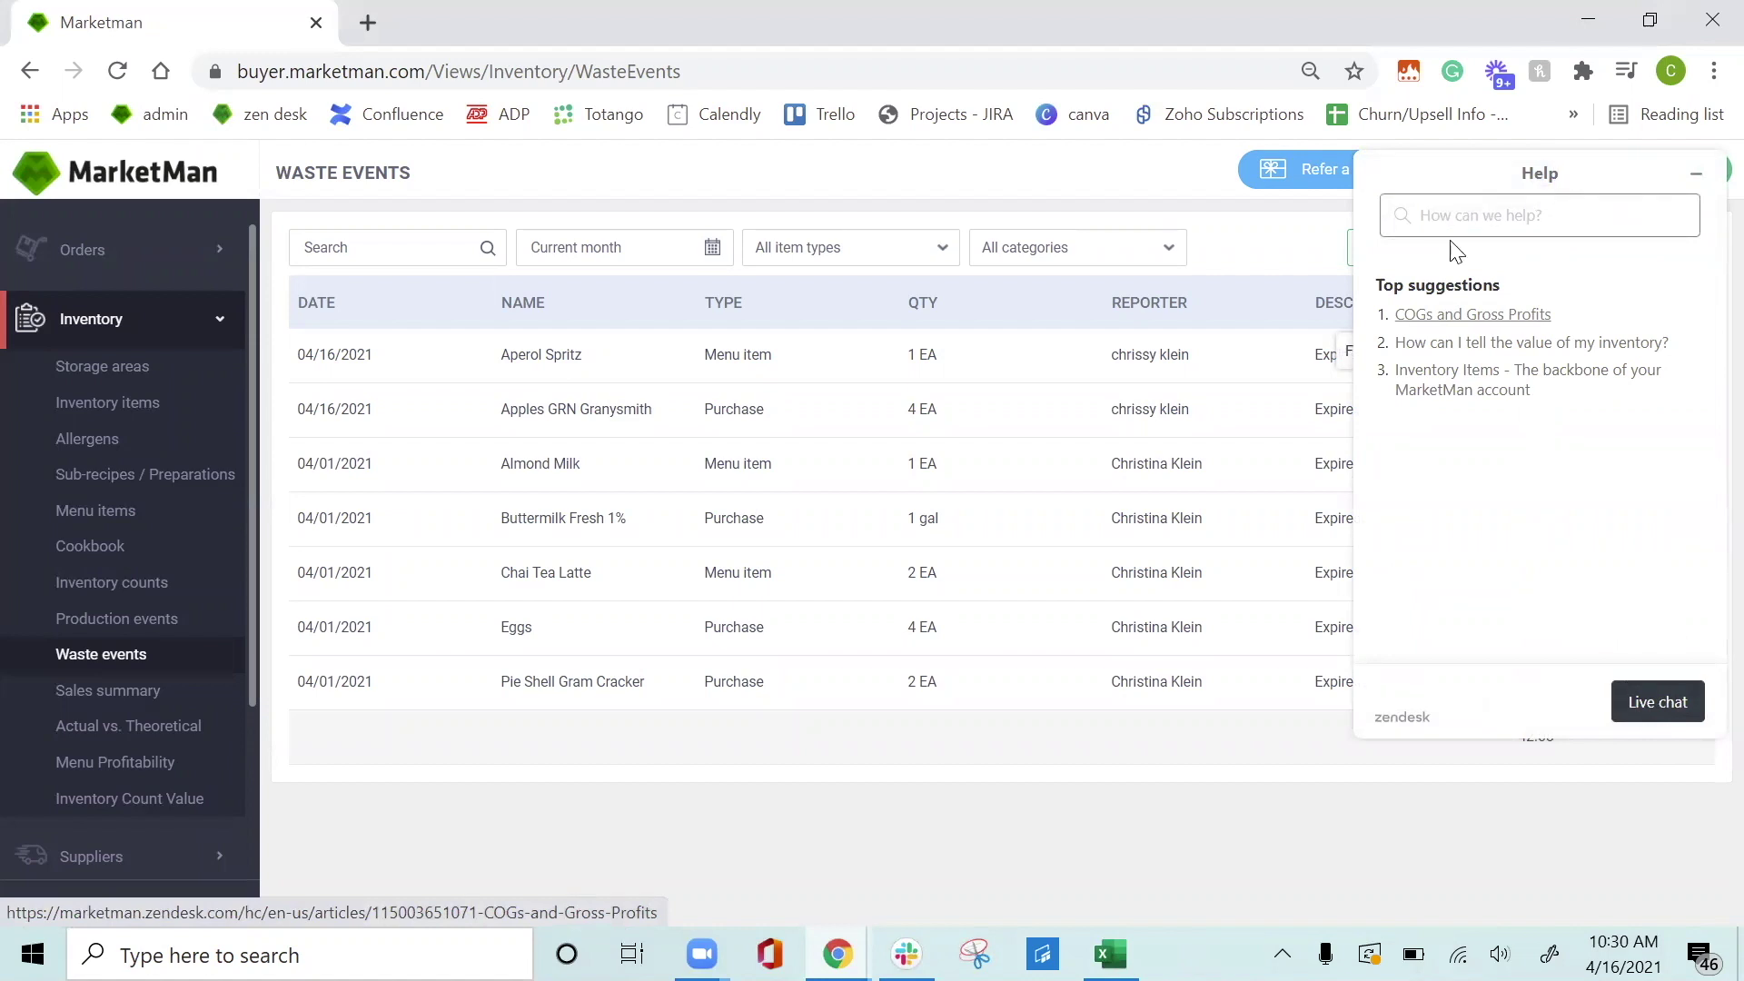